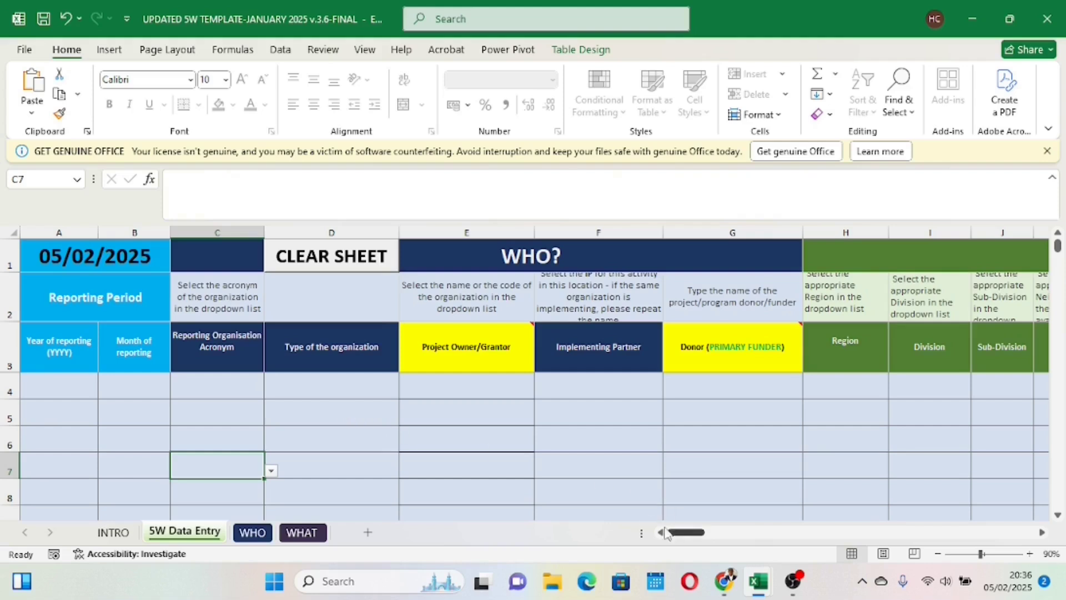
# Step: Inspect the formulas behind the Type of the organization cells in rows 4 and 5 and the date cell A1
pyautogui.moveTo(685, 536); pyautogui.dragTo(661, 527)
pyautogui.click(351, 416)
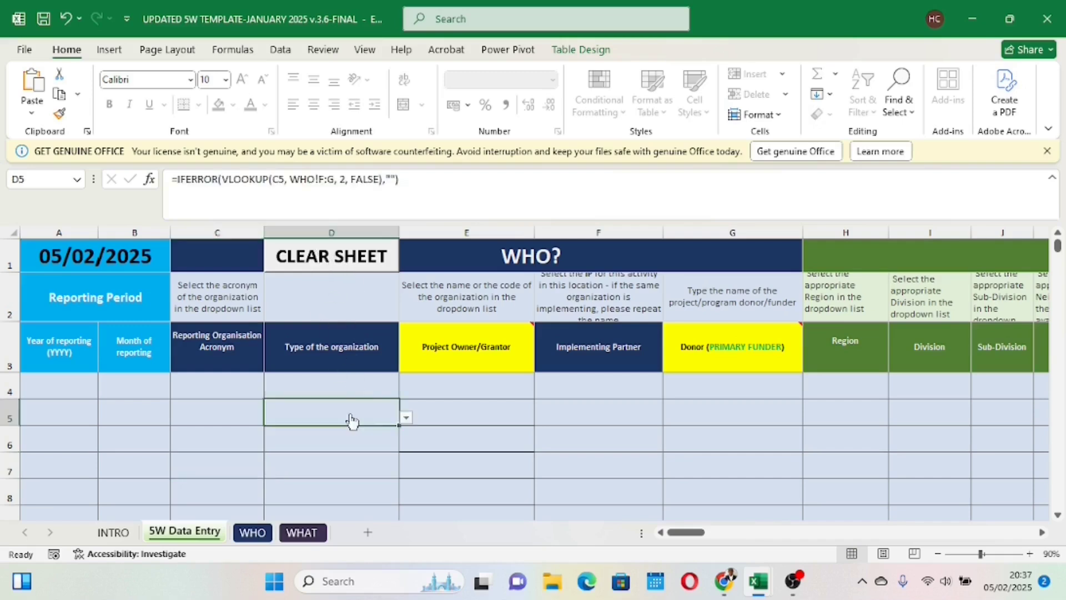
pyautogui.click(337, 387)
pyautogui.click(428, 385)
pyautogui.click(358, 388)
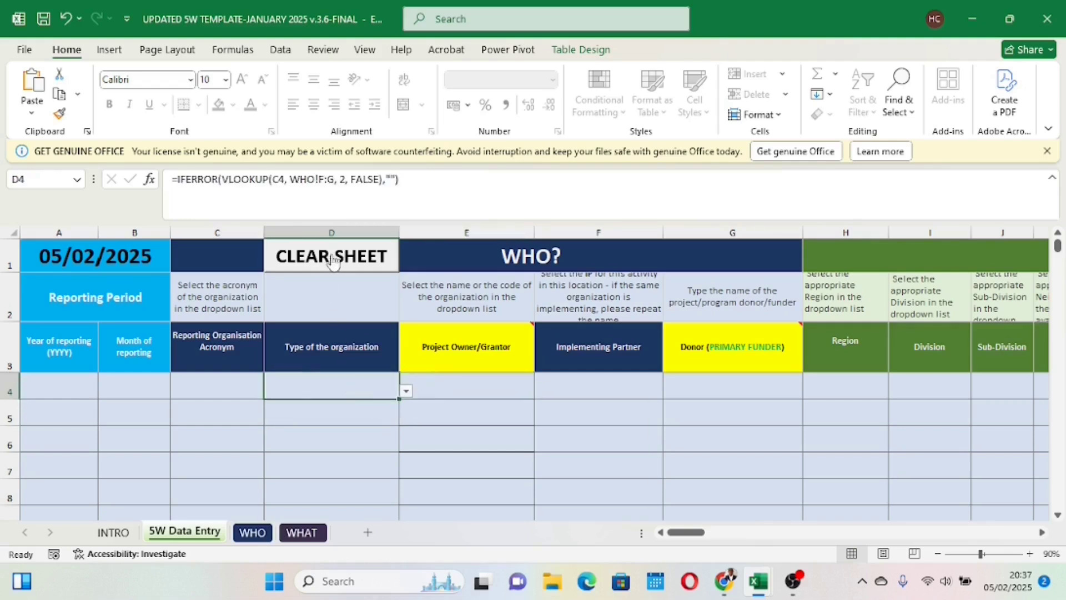
pyautogui.click(342, 409)
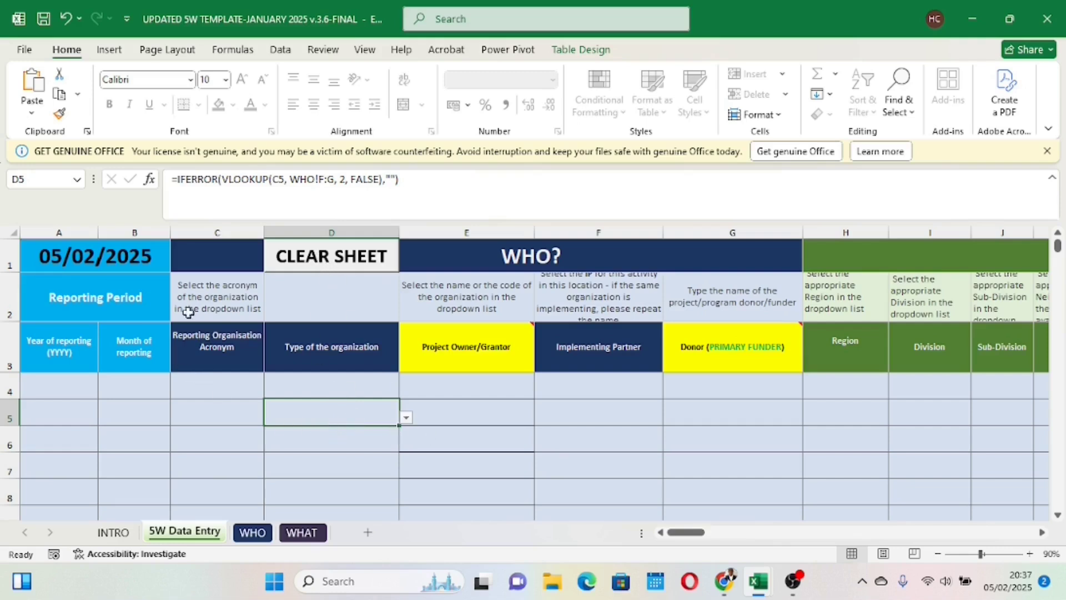
pyautogui.click(80, 256)
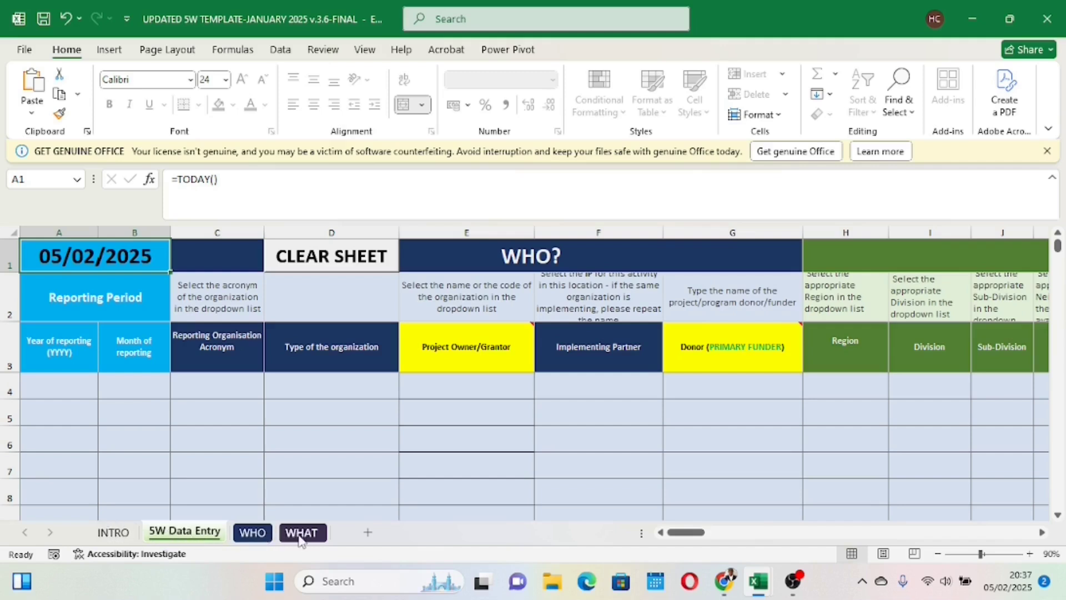
# Step: Review the implementing partner info fields on the INTRO sheet, from year of reporting to the contact's phone
pyautogui.click(112, 534)
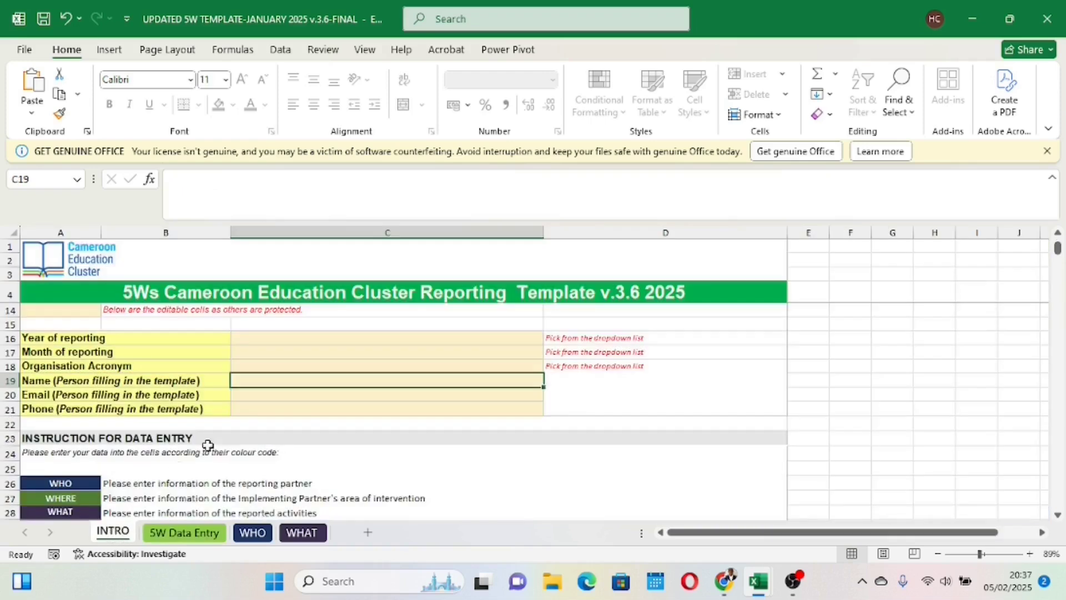
pyautogui.scroll(1, 285, 412)
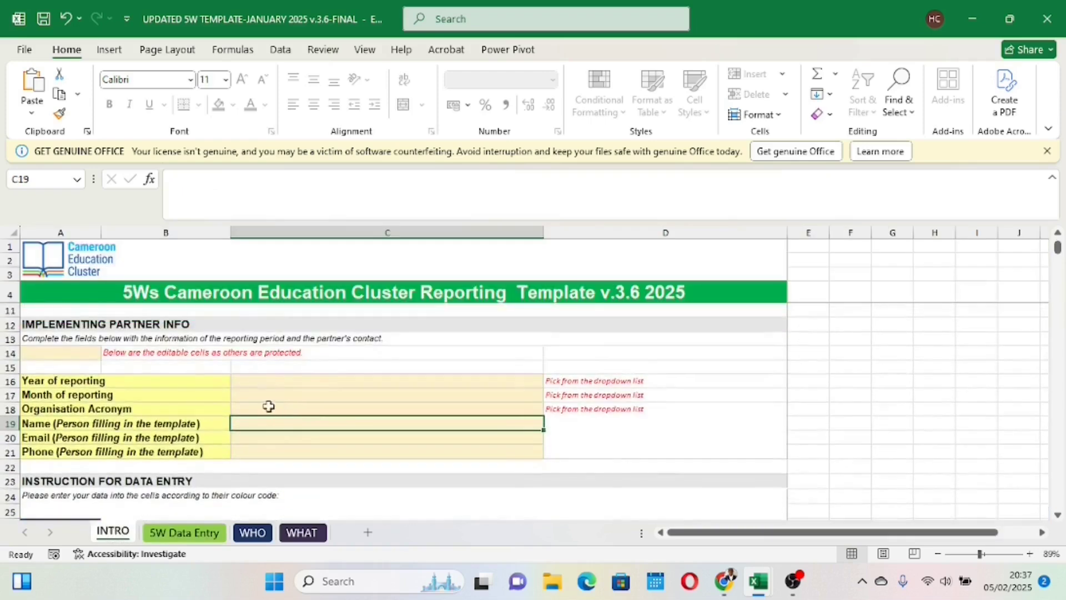
pyautogui.click(244, 384)
pyautogui.click(243, 395)
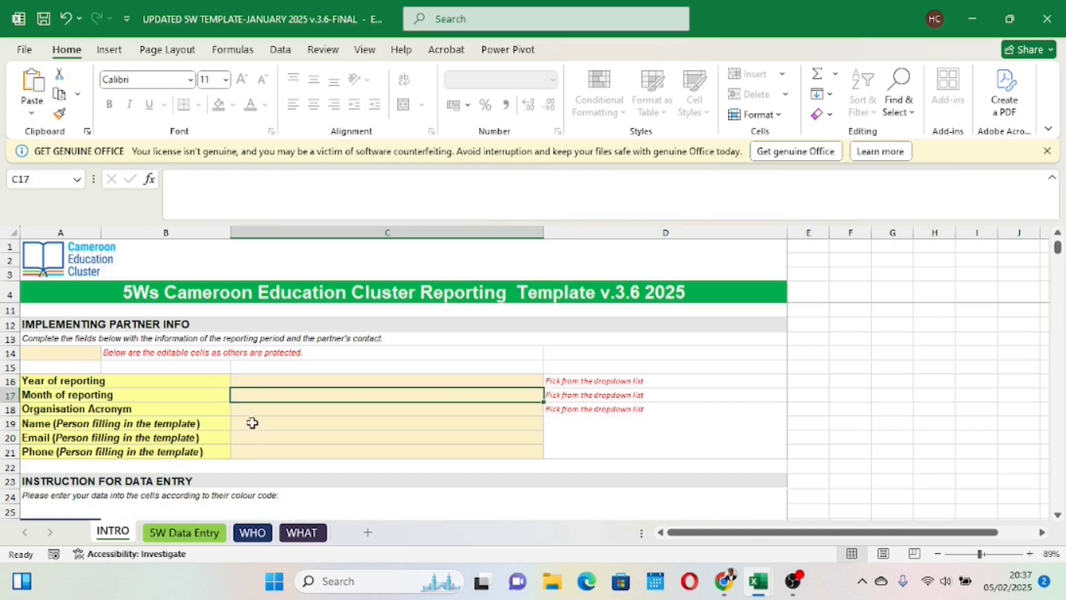
pyautogui.click(274, 423)
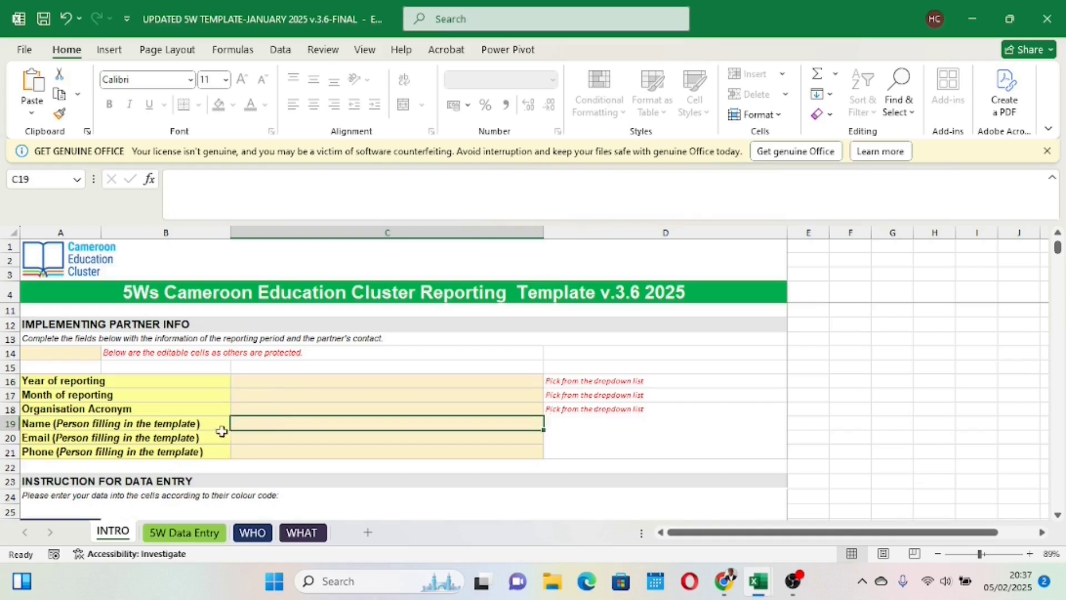
pyautogui.click(254, 440)
pyautogui.click(255, 451)
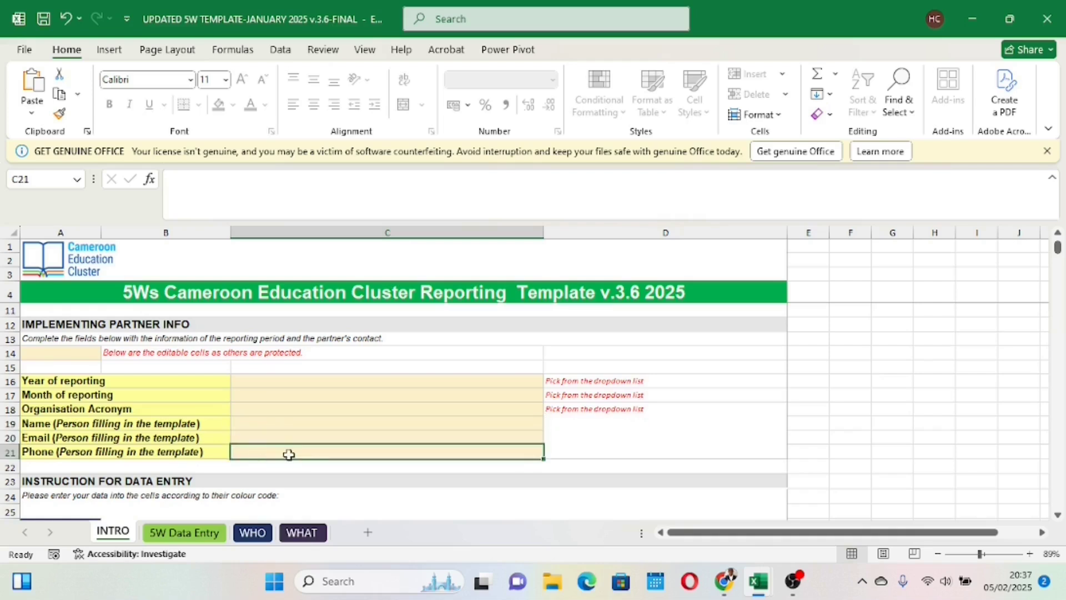
pyautogui.scroll(-1, 288, 454)
pyautogui.scroll(-2, 290, 455)
pyautogui.scroll(1, 289, 455)
pyautogui.scroll(1, 290, 456)
pyautogui.click(314, 381)
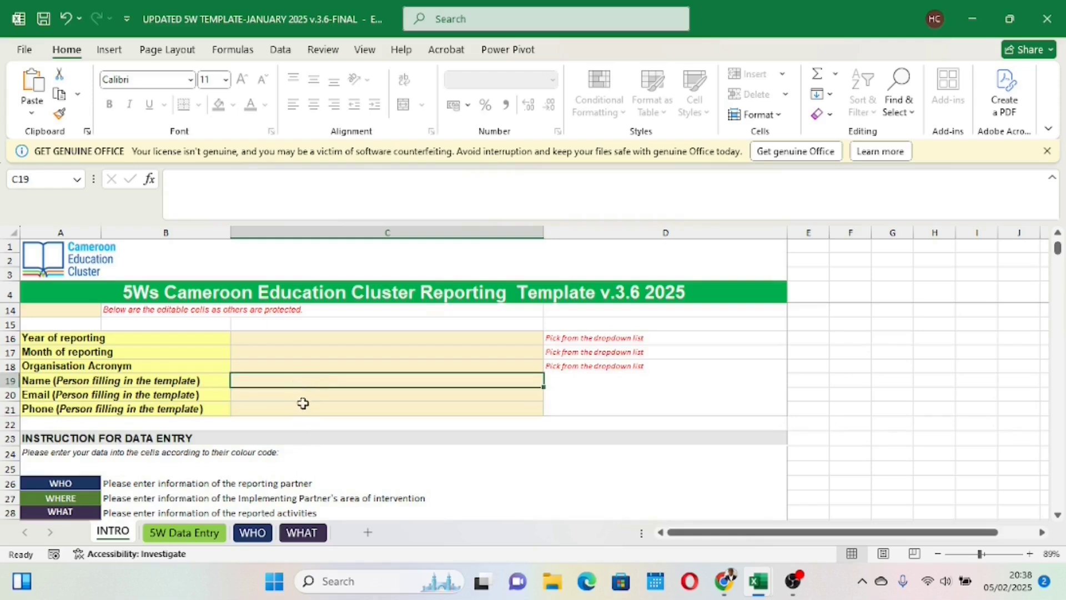
# Step: Read the INTRO sheet's colour-coded data entry instructions, macro activation section and list of abbreviations
pyautogui.scroll(-3, 285, 392)
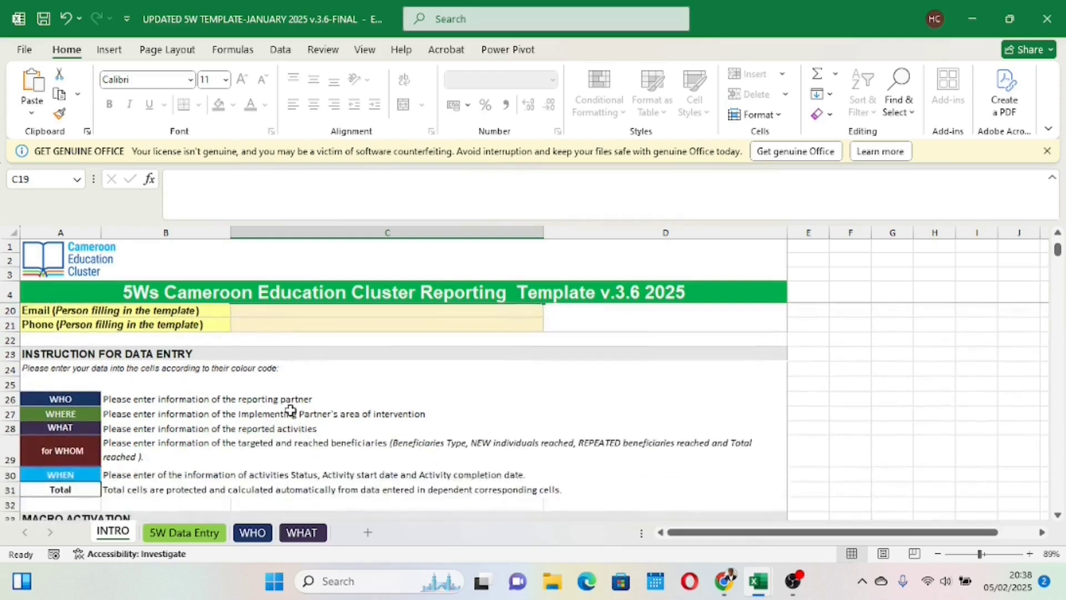
pyautogui.scroll(-1, 290, 411)
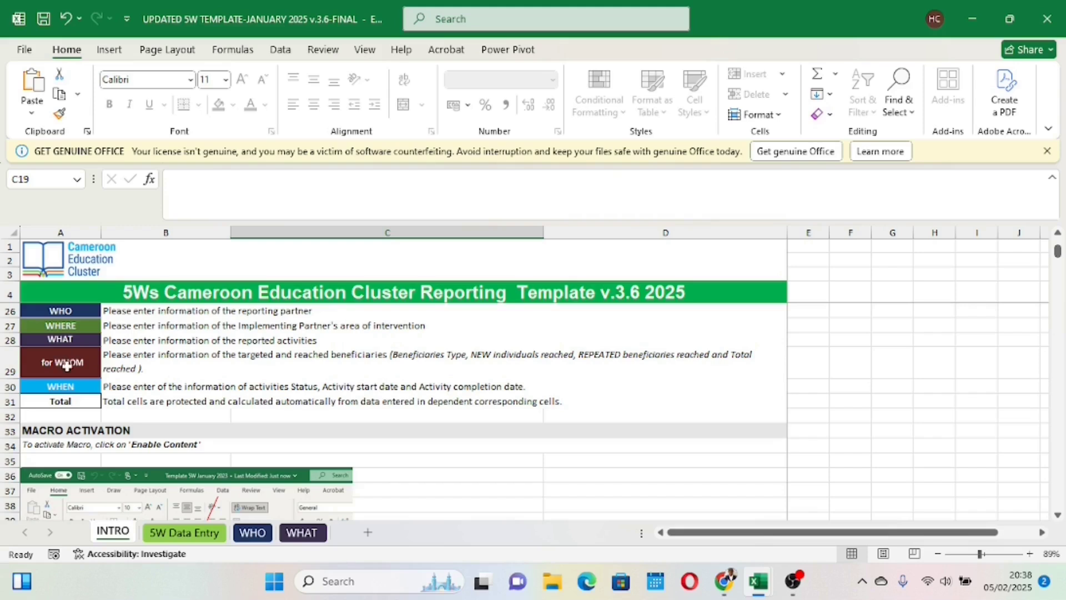
pyautogui.scroll(-6, 253, 400)
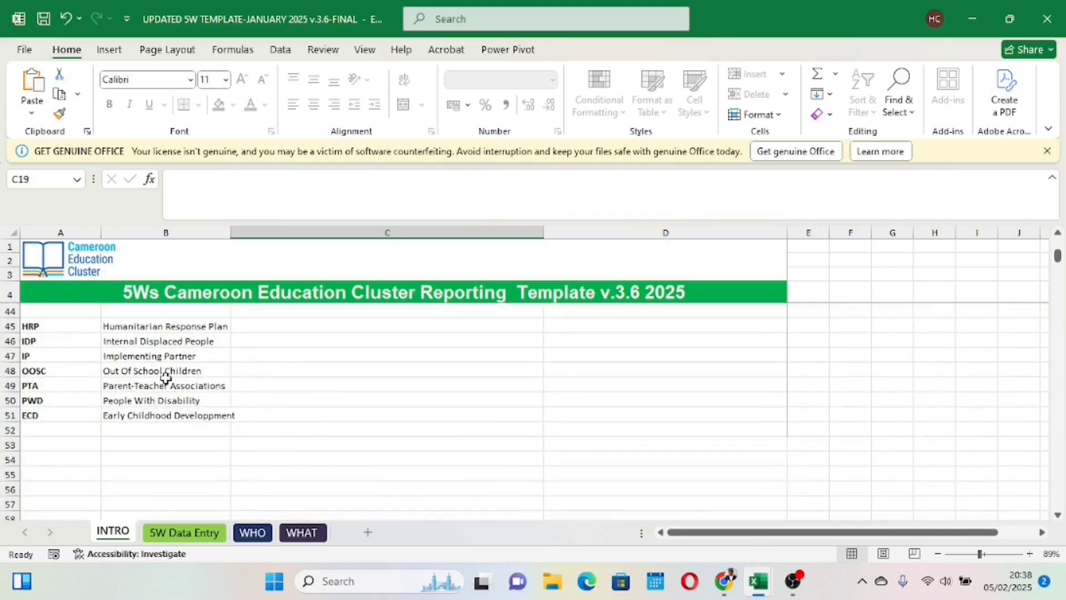
pyautogui.scroll(-1, 169, 378)
pyautogui.scroll(8, 178, 383)
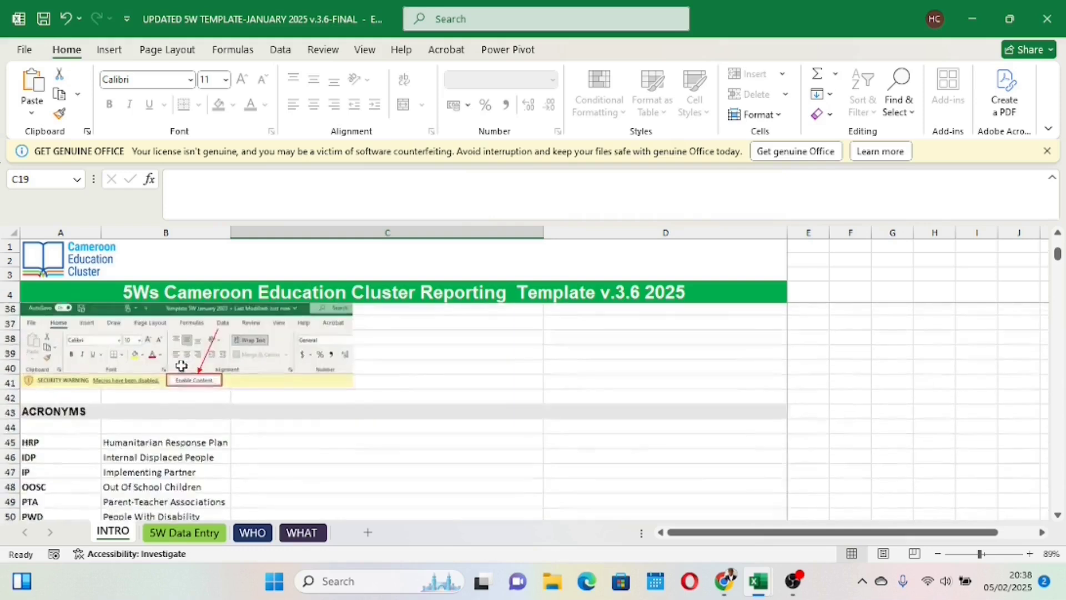
# Step: On the 5W Data Entry sheet, set row 4's year of reporting to 2025 and month of reporting to January
pyautogui.click(170, 535)
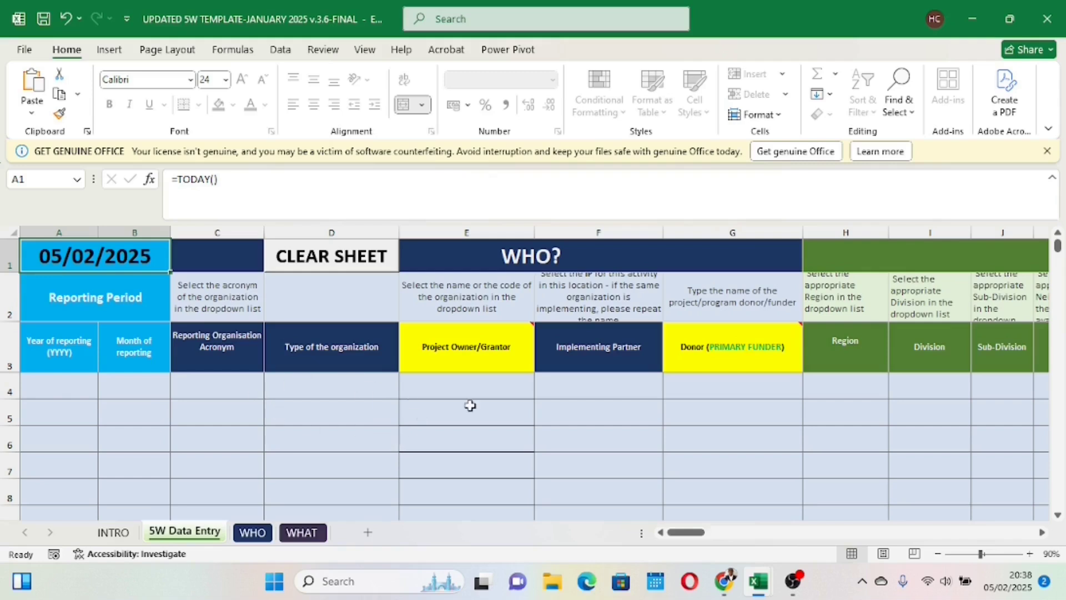
pyautogui.click(72, 383)
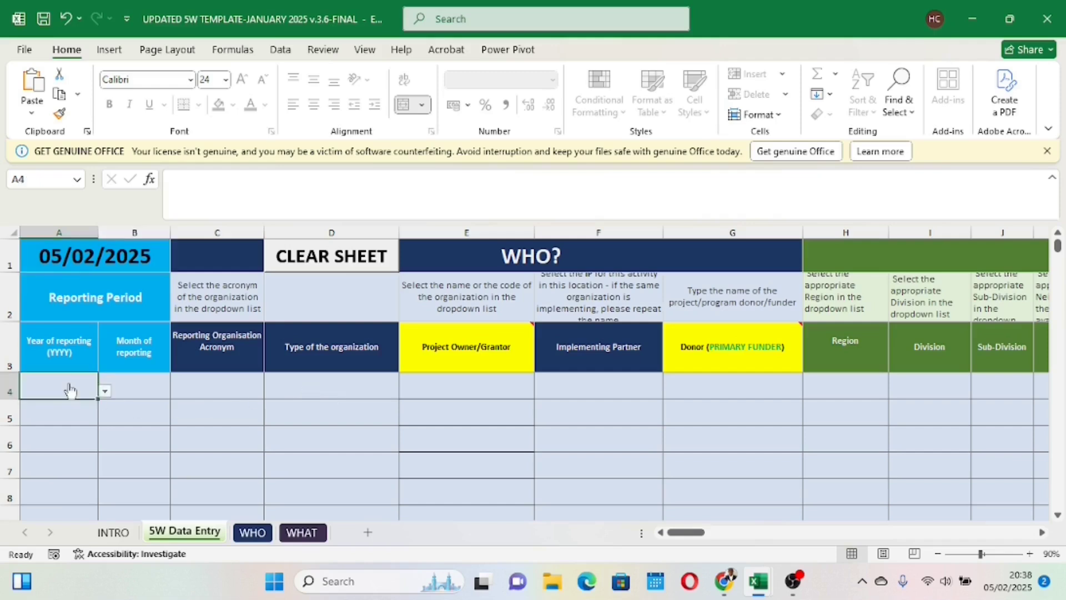
pyautogui.click(105, 391)
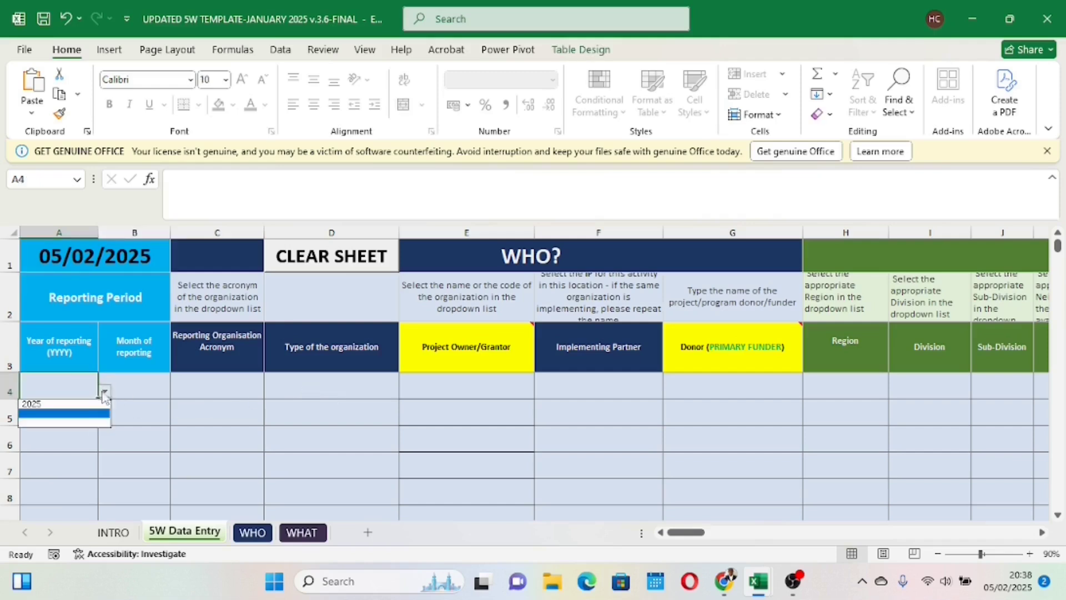
pyautogui.click(61, 404)
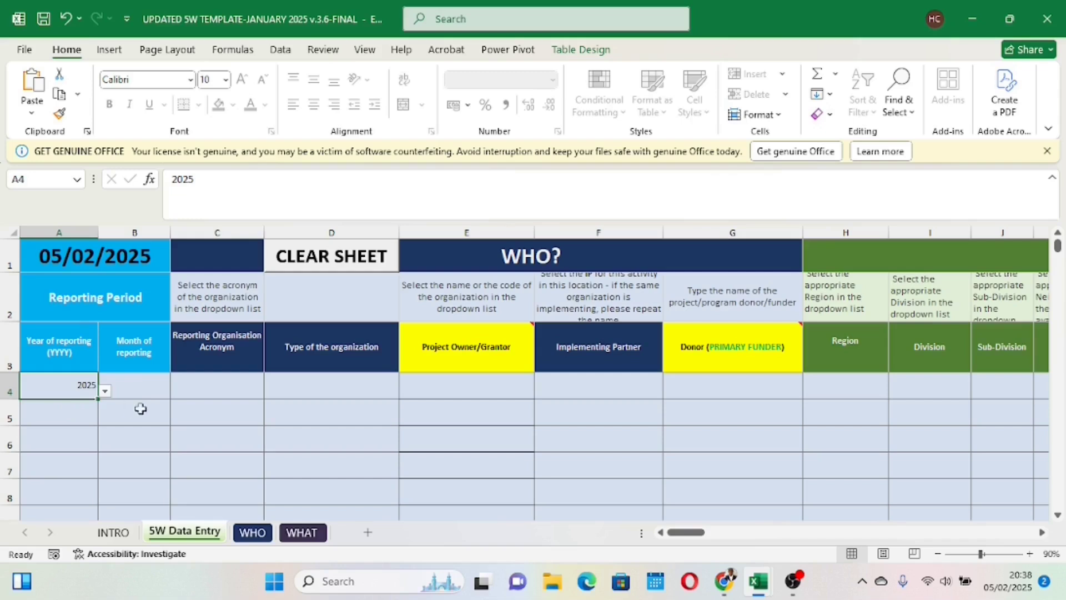
pyautogui.click(140, 391)
pyautogui.click(177, 391)
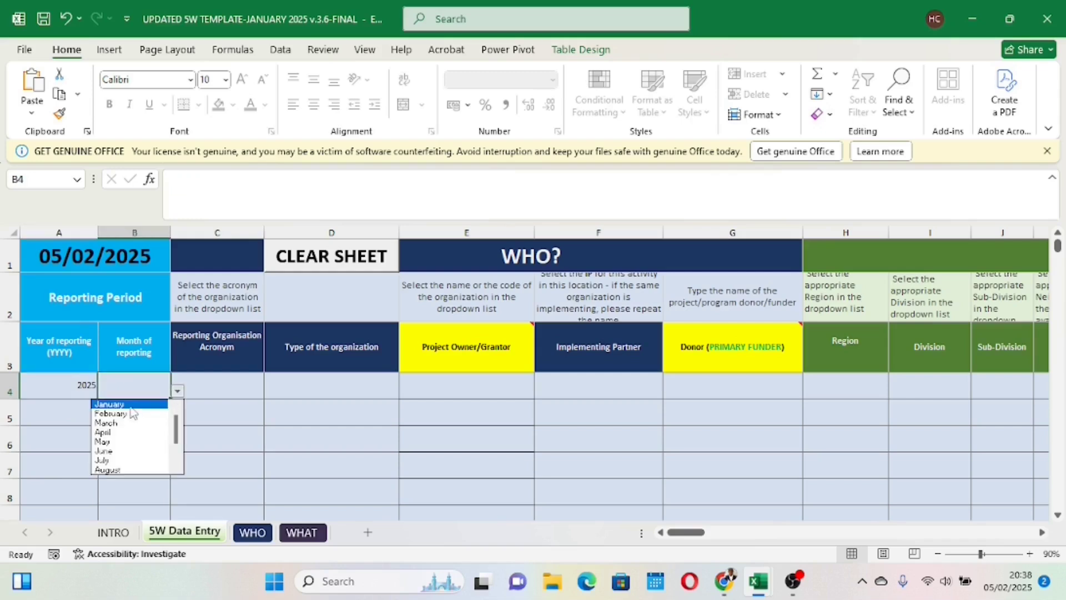
pyautogui.click(123, 405)
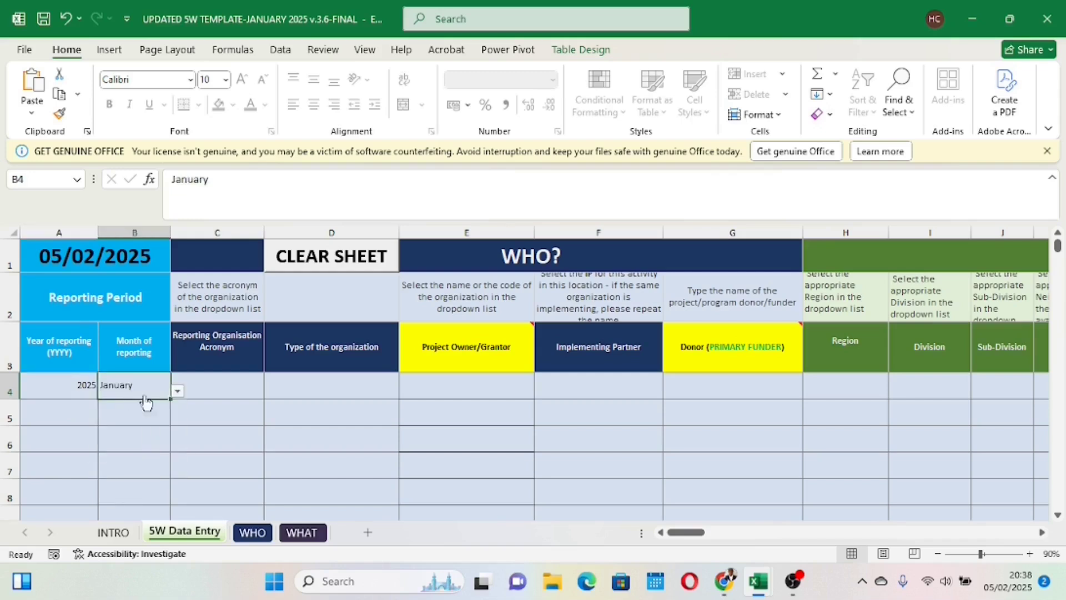
# Step: Choose QFF as the reporting organisation acronym in row 4
pyautogui.click(214, 389)
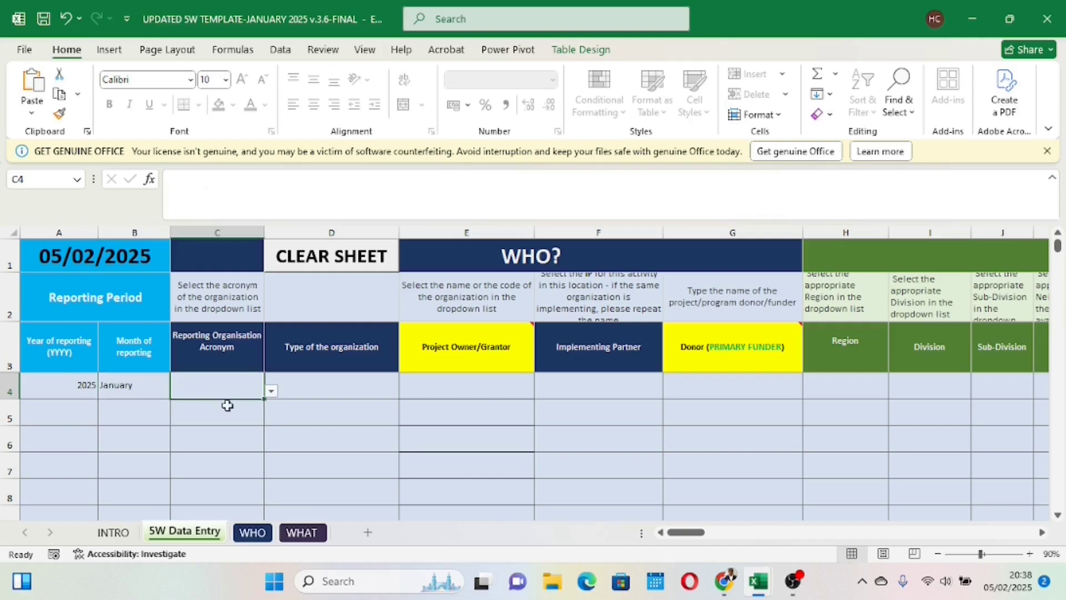
pyautogui.click(270, 392)
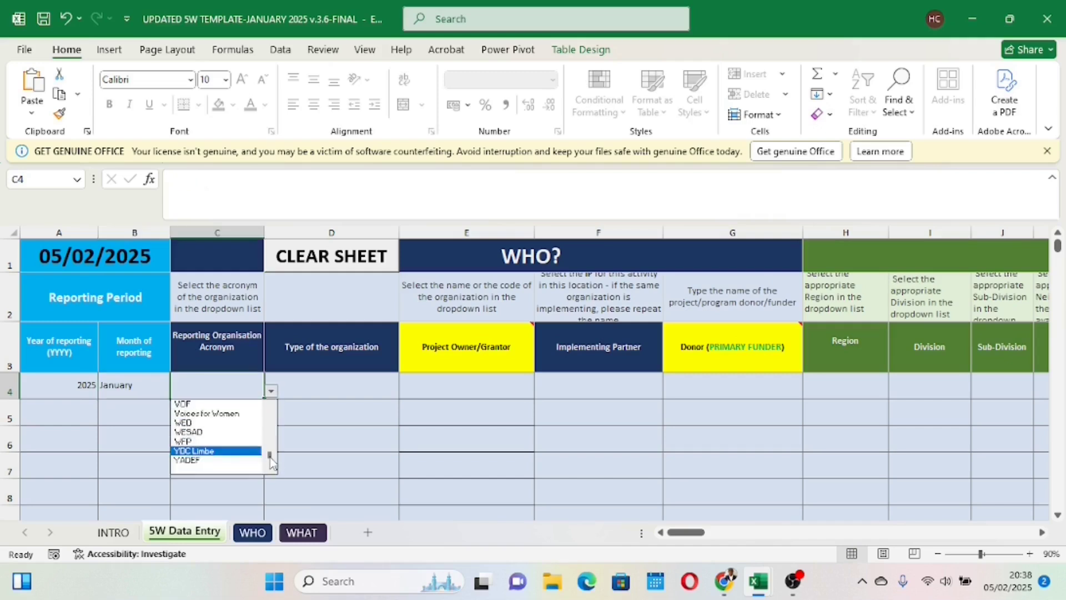
pyautogui.moveTo(271, 457)
pyautogui.mouseDown()
pyautogui.moveTo(272, 420)
pyautogui.moveTo(278, 450)
pyautogui.mouseUp()
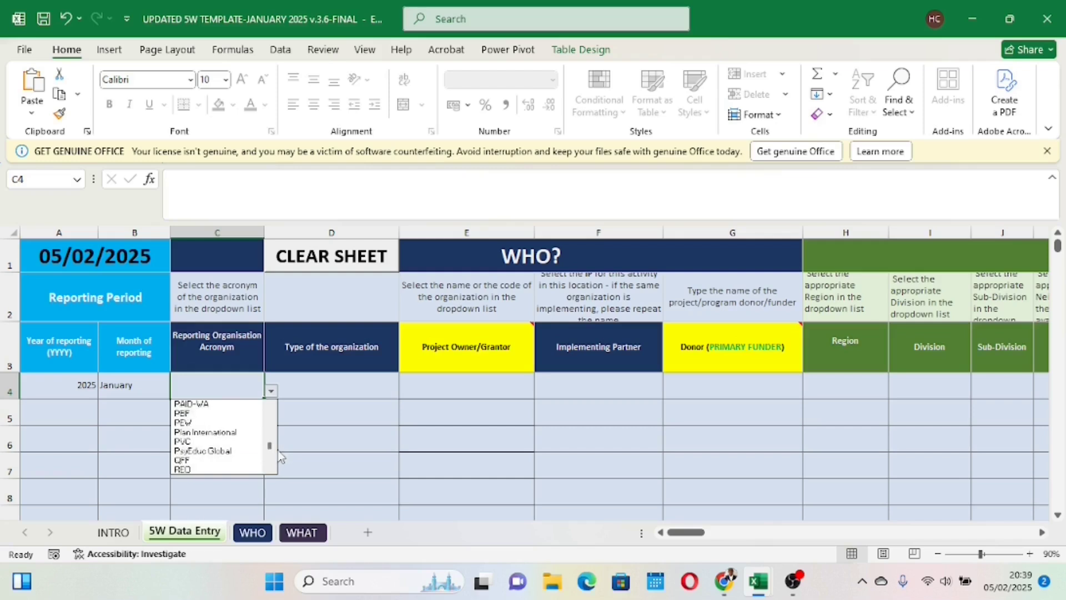
pyautogui.click(227, 460)
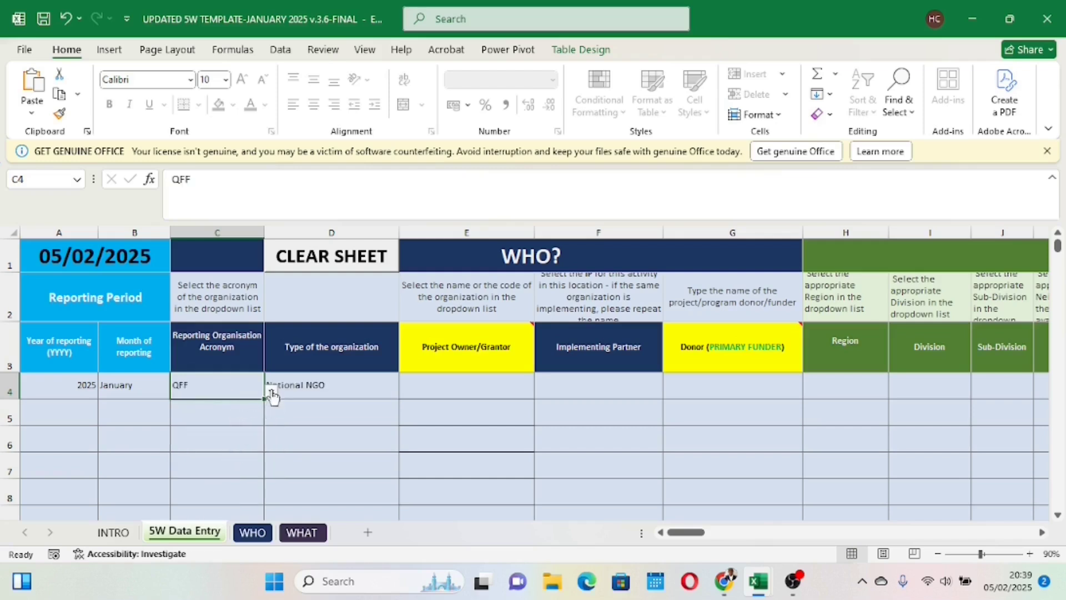
# Step: Compare row 4's reporting organisation acronym with the lookup formula in its Type of the organization cell
pyautogui.click(318, 387)
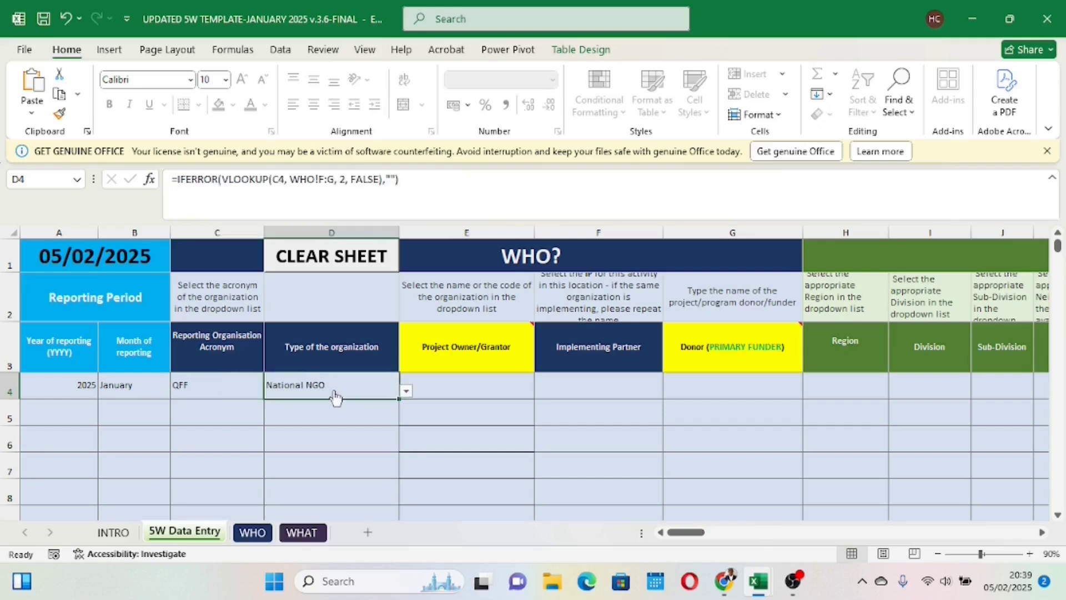
pyautogui.click(214, 384)
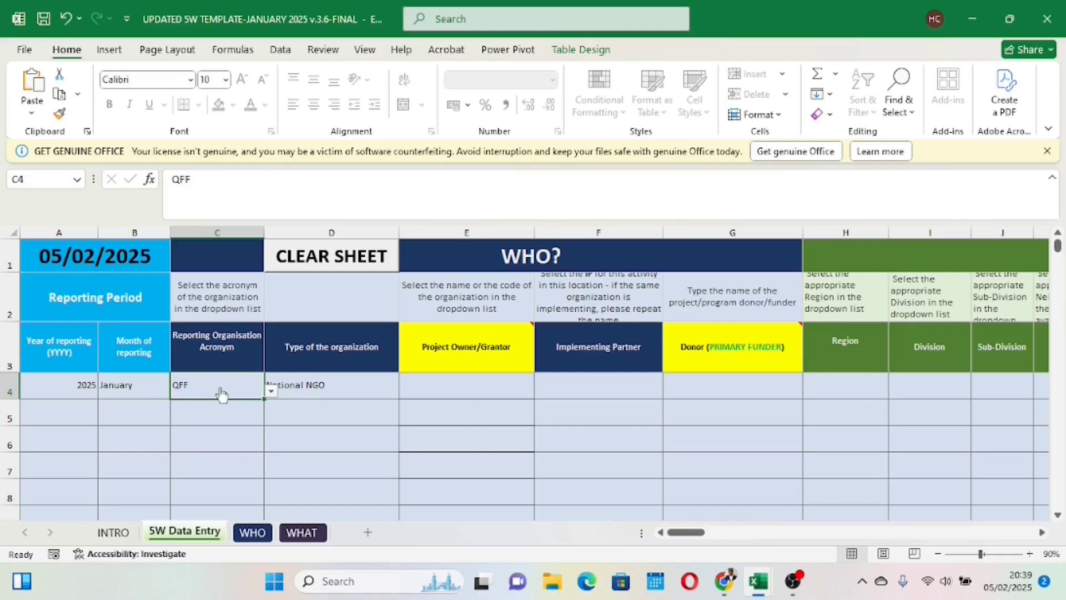
pyautogui.click(311, 393)
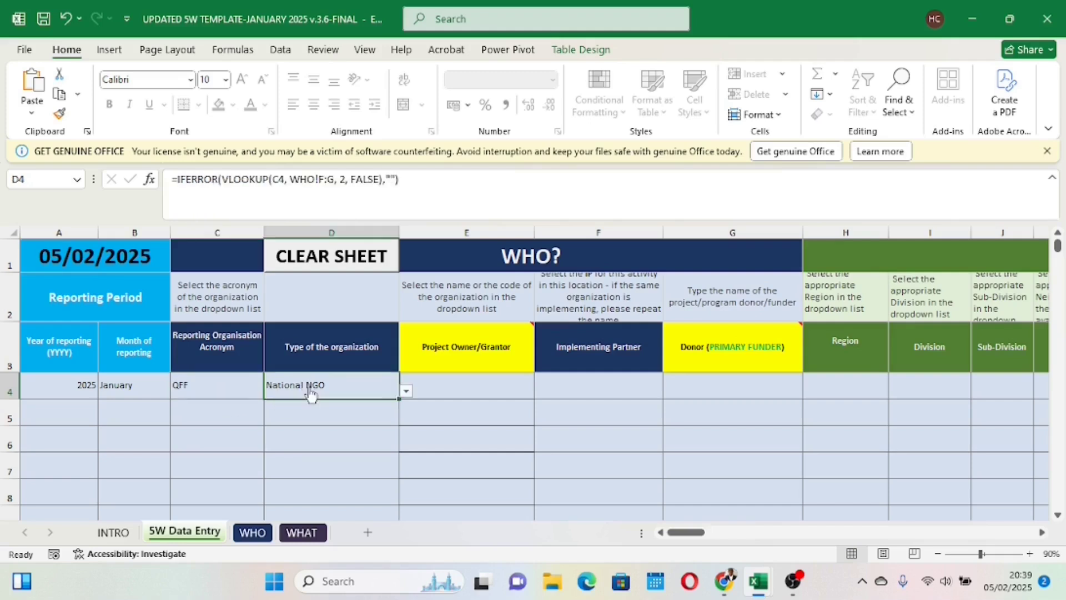
pyautogui.click(222, 382)
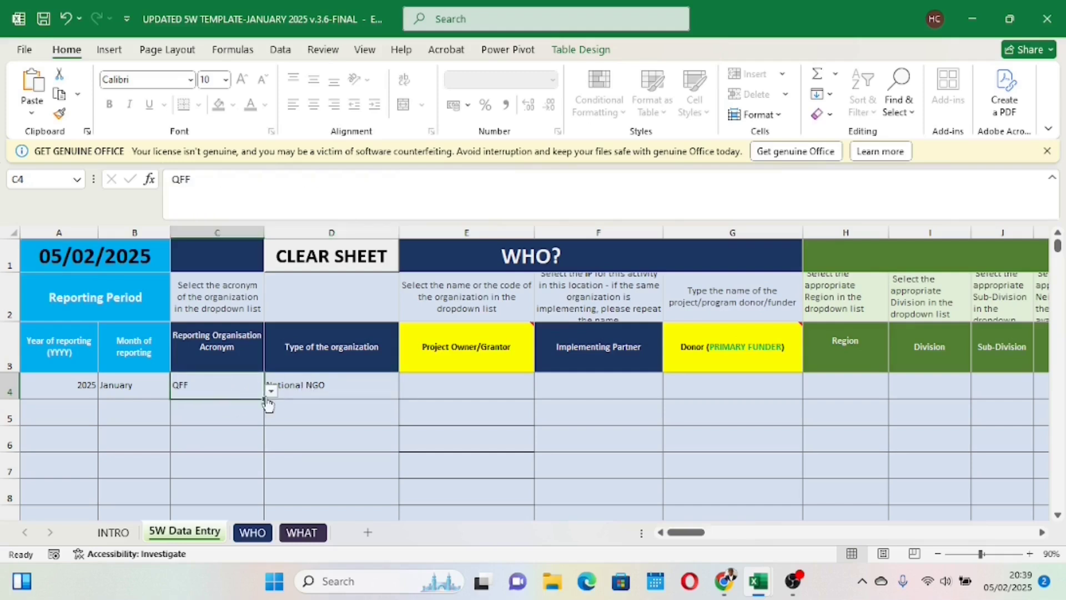
pyautogui.click(309, 393)
pyautogui.click(221, 392)
pyautogui.click(315, 377)
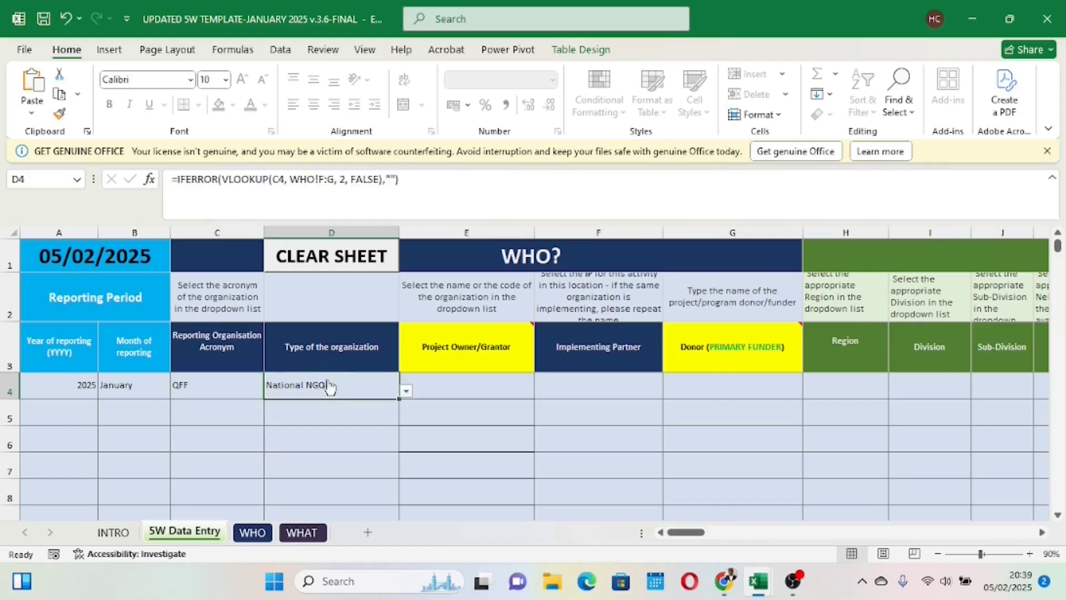
# Step: Choose UNICEF as the project owner/grantor in row 4
pyautogui.click(437, 386)
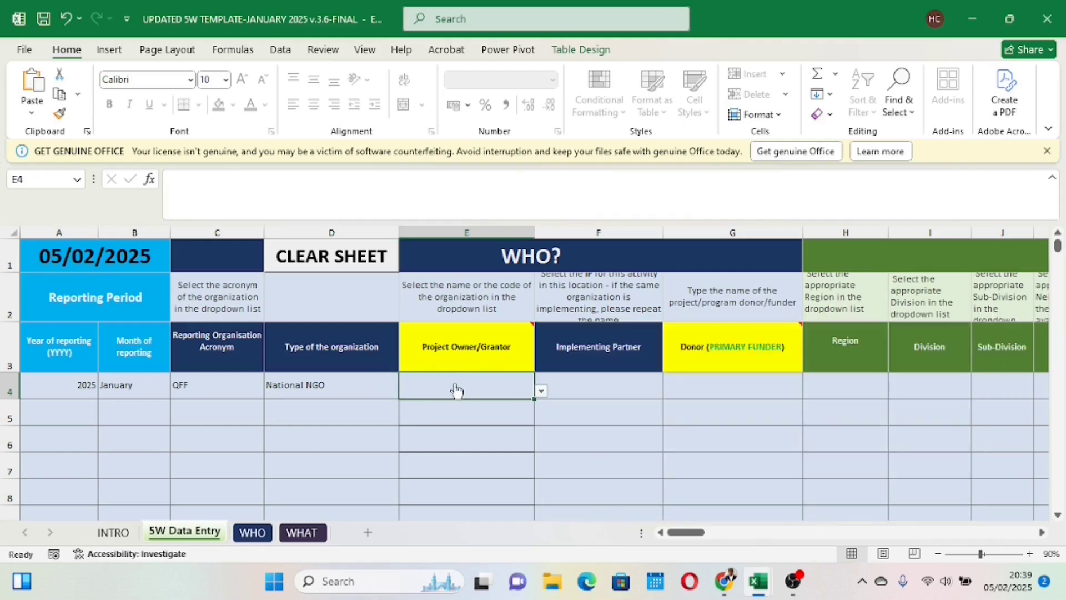
pyautogui.click(541, 391)
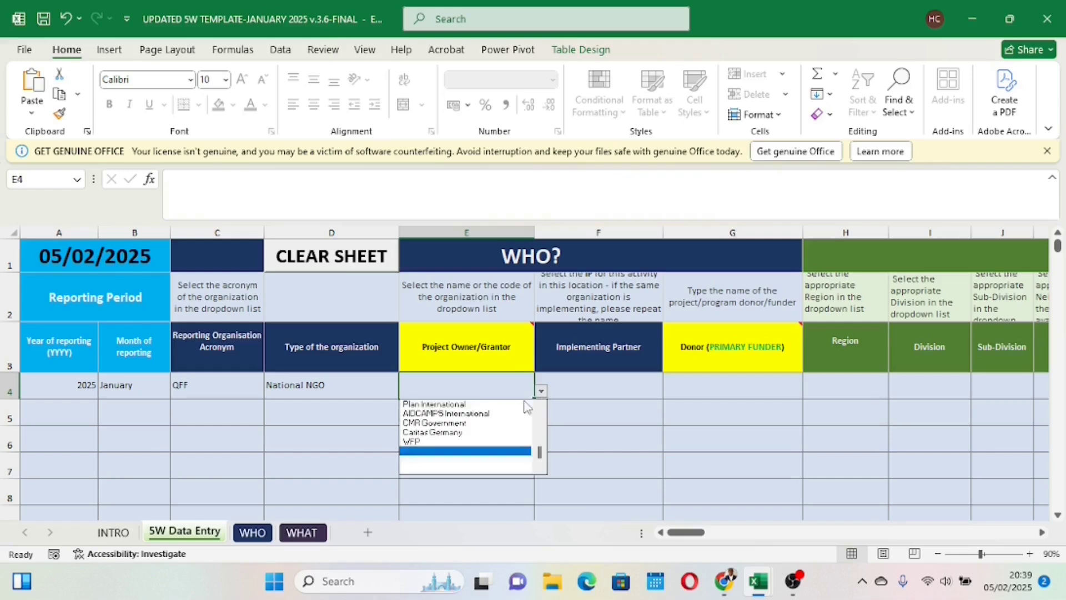
pyautogui.moveTo(540, 454); pyautogui.dragTo(546, 425)
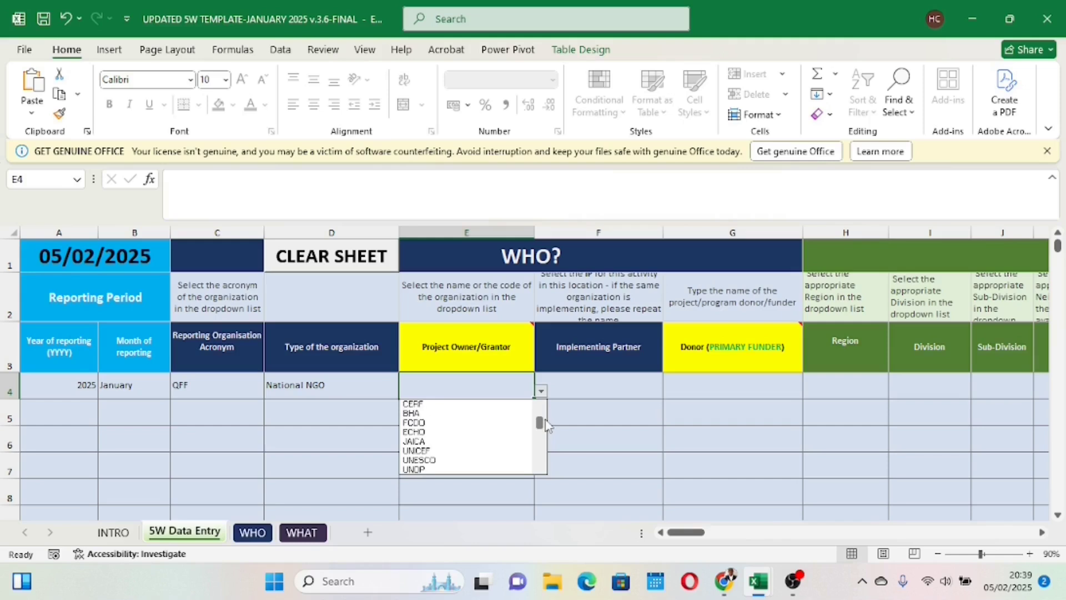
pyautogui.click(452, 451)
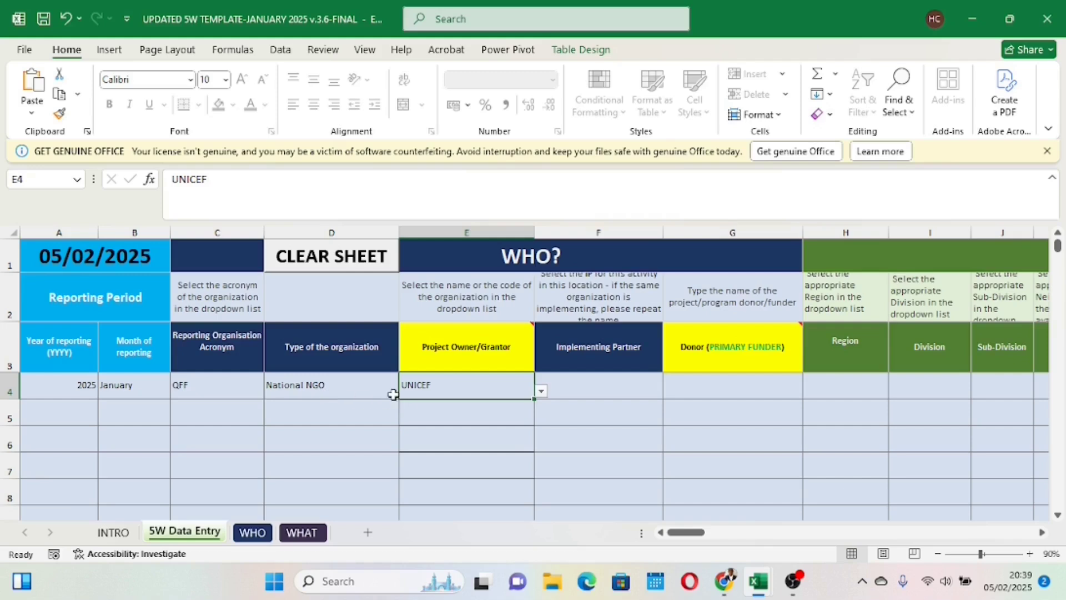
pyautogui.moveTo(486, 361)
# Step: Choose QFF as the implementing partner in row 4
pyautogui.click(583, 393)
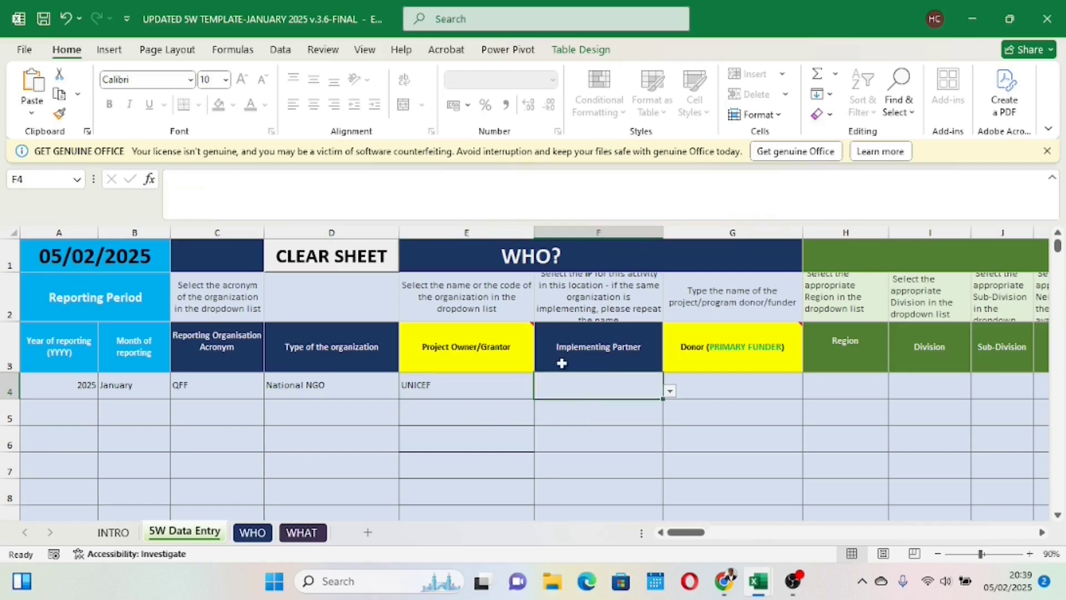
pyautogui.click(670, 391)
pyautogui.moveTo(670, 456); pyautogui.dragTo(674, 451)
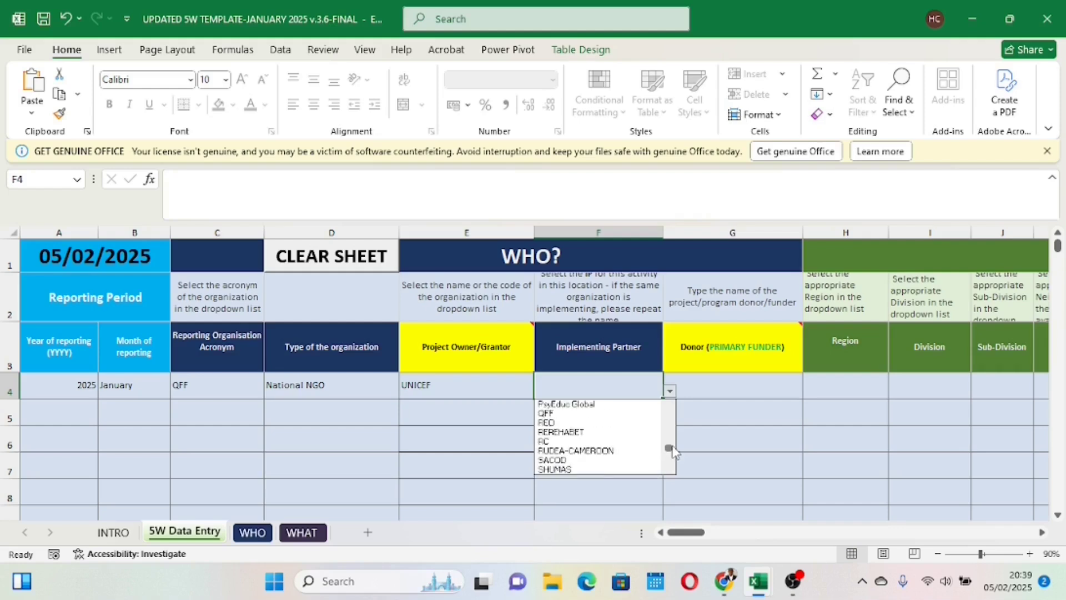
pyautogui.click(575, 414)
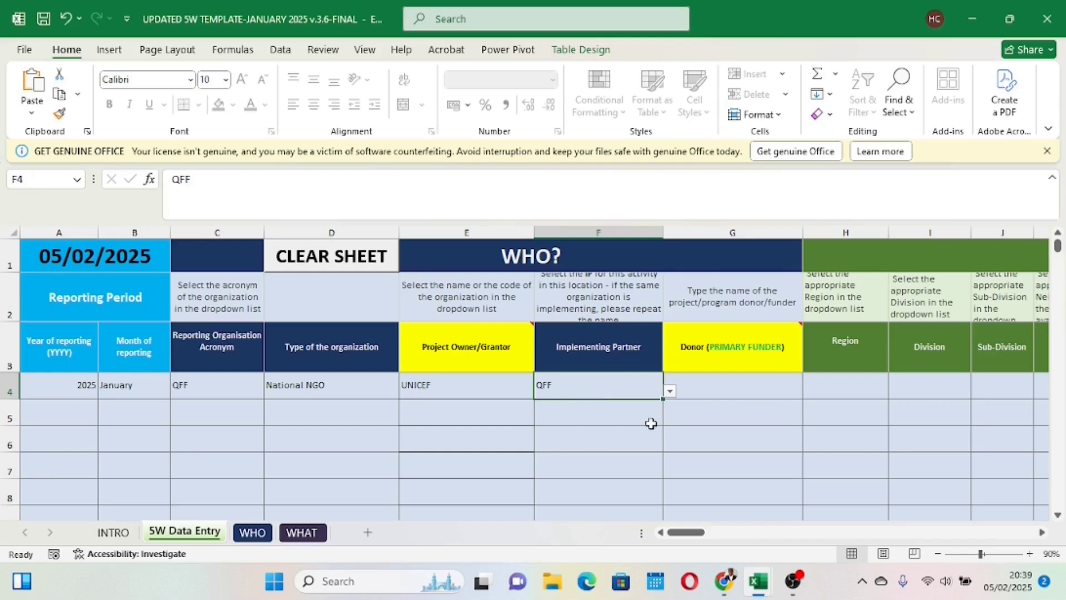
# Step: Choose ECHO as the donor (primary funder) in row 4
pyautogui.click(712, 390)
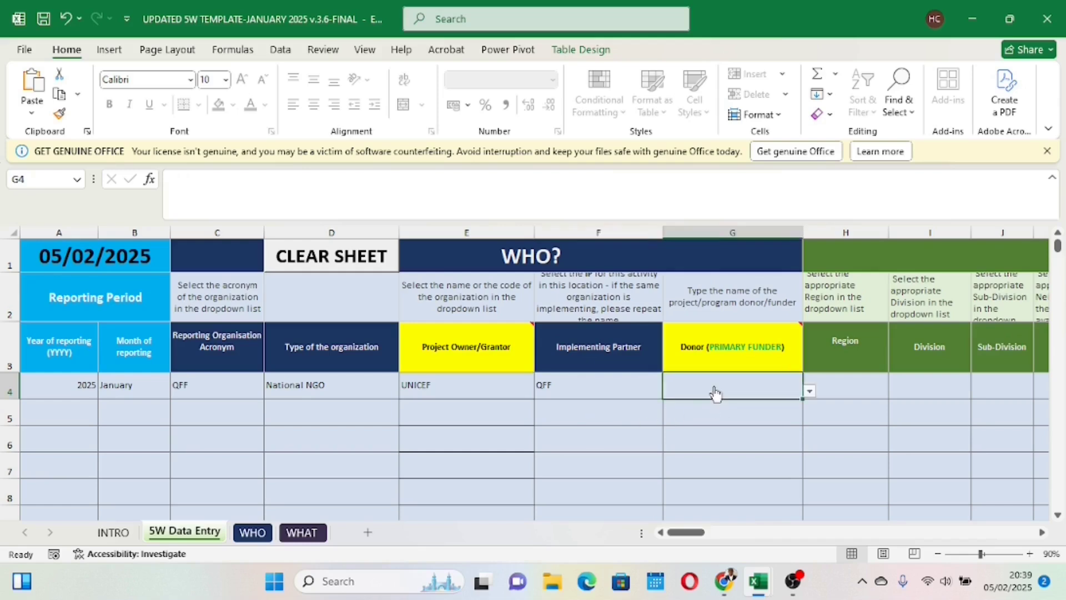
pyautogui.click(811, 392)
pyautogui.moveTo(809, 454); pyautogui.dragTo(812, 429)
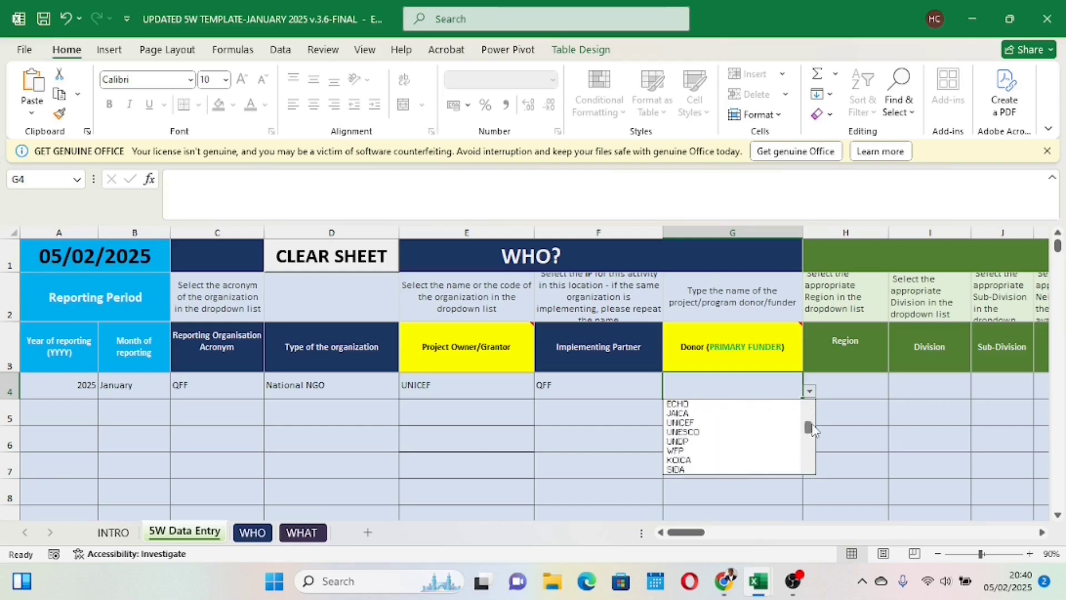
pyautogui.click(721, 404)
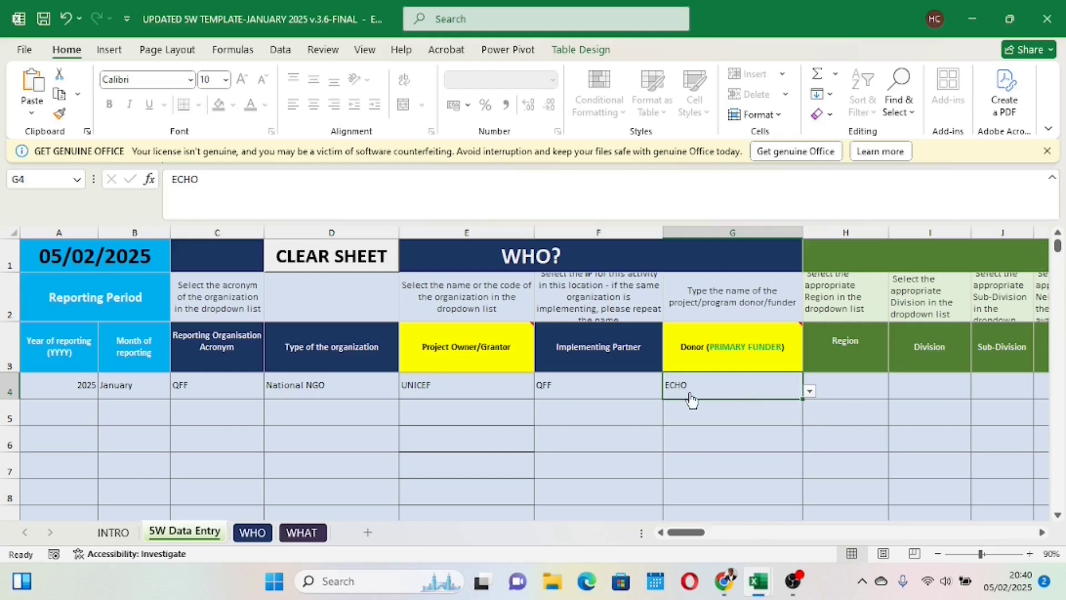
# Step: Look through the end of the list of reporting organisation acronyms offered in row 4, leaving the choice as it is
pyautogui.click(432, 423)
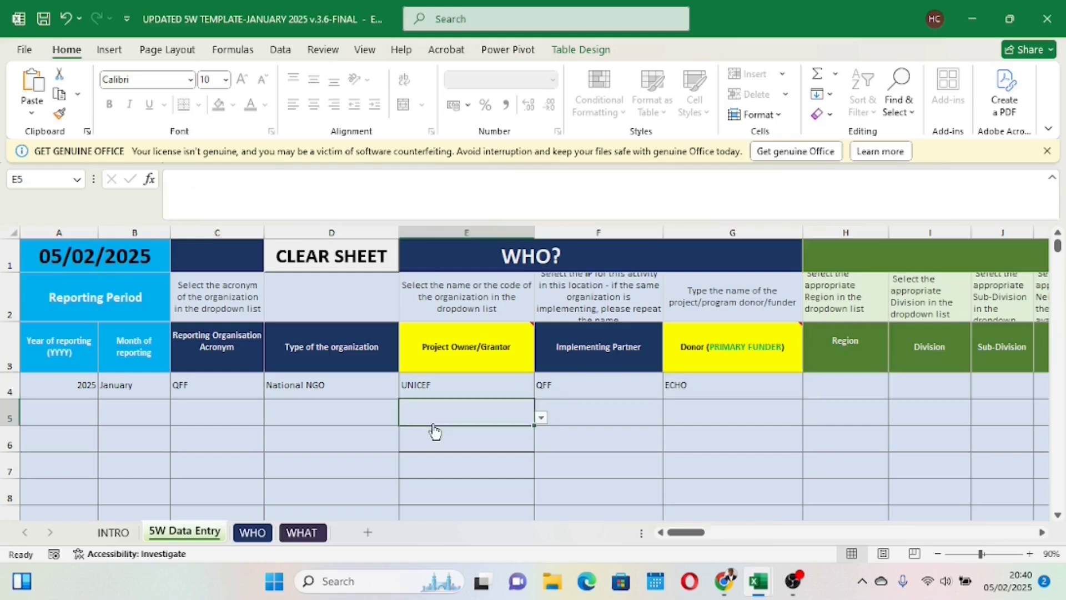
pyautogui.click(348, 415)
pyautogui.click(206, 384)
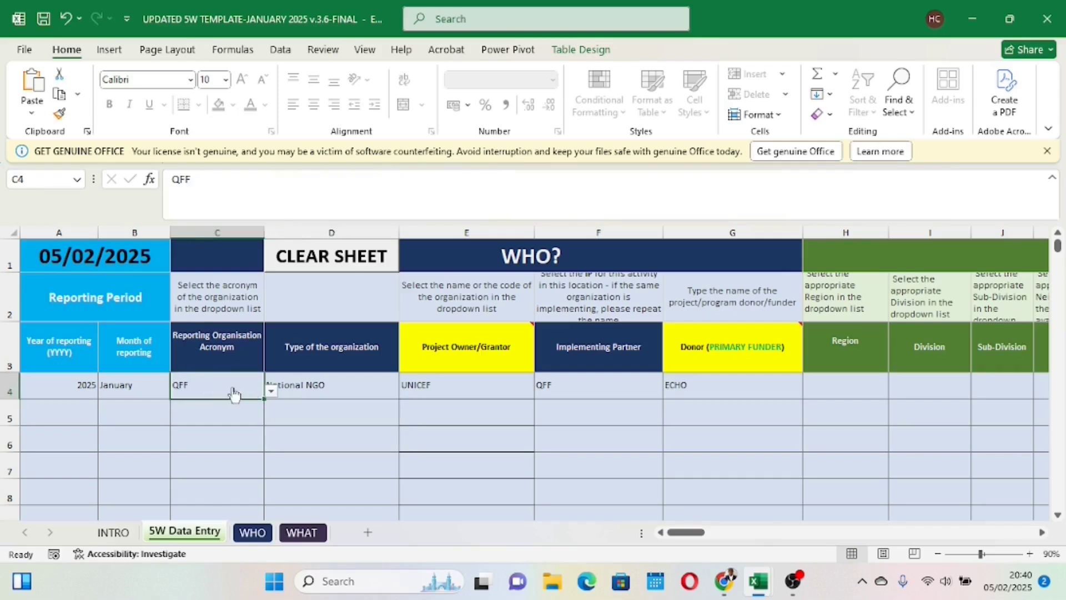
pyautogui.click(271, 392)
pyautogui.moveTo(272, 453); pyautogui.dragTo(276, 483)
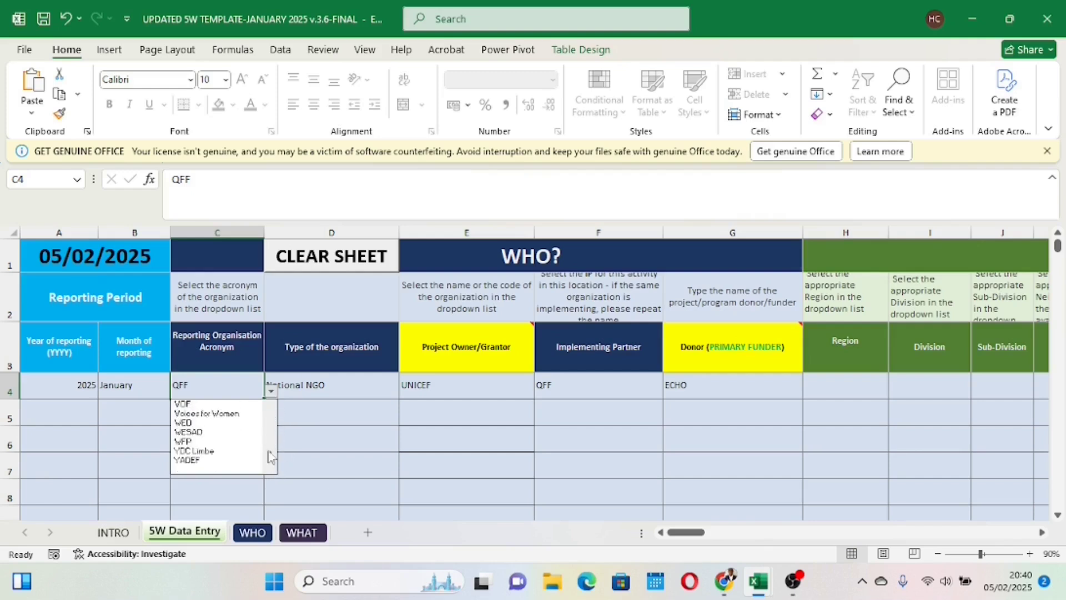
pyautogui.click(272, 427)
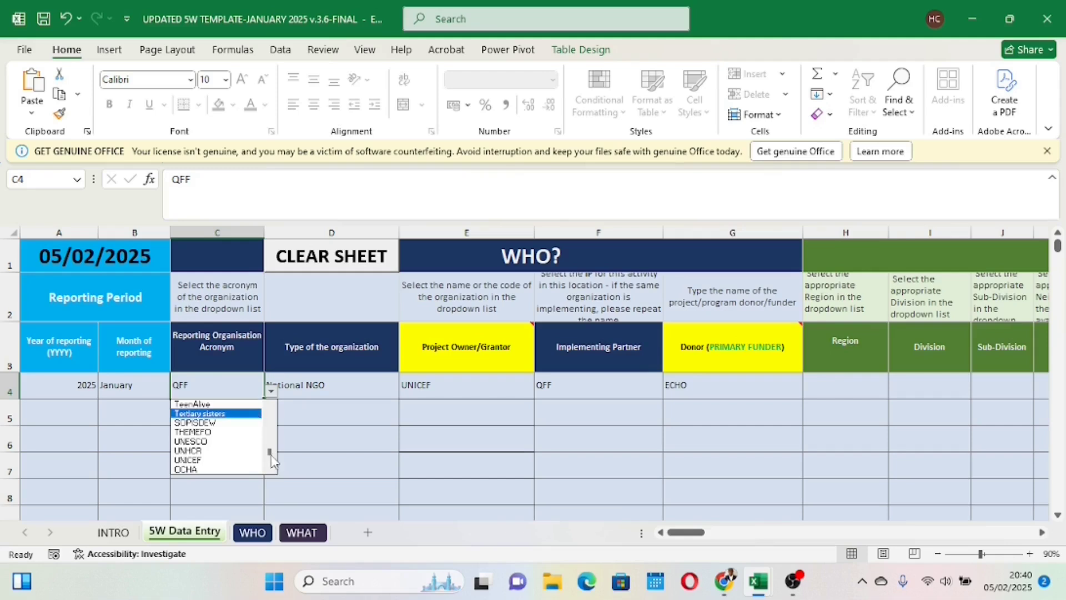
pyautogui.click(307, 502)
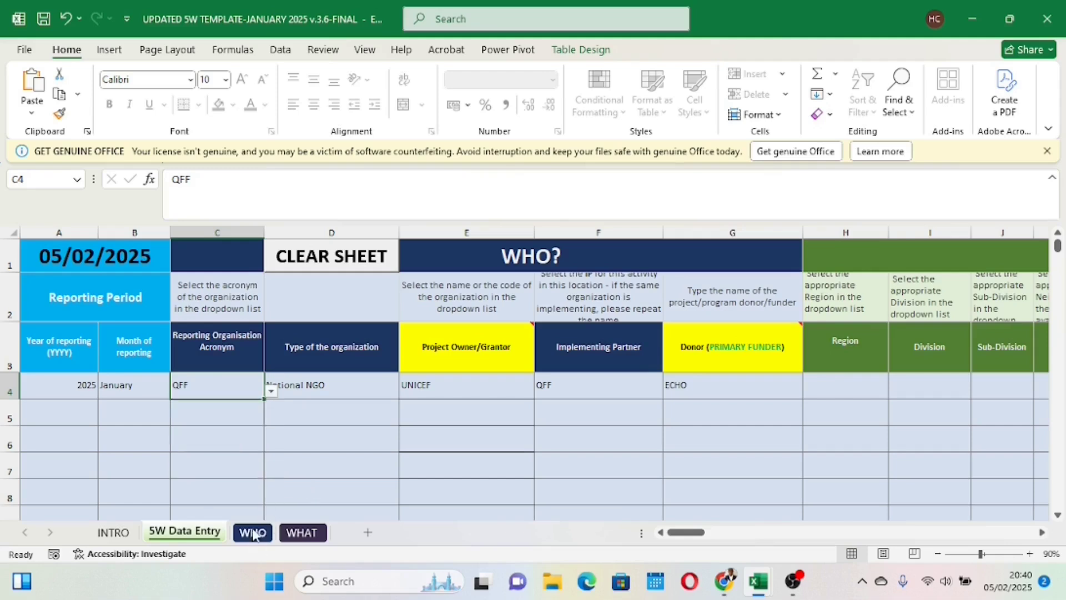
# Step: On the WHO sheet, enter GOOD BOYS as a new organisation in row 119, the first empty row of the organisation table
pyautogui.click(253, 532)
pyautogui.click(264, 431)
pyautogui.click(281, 450)
pyautogui.click(276, 435)
pyautogui.click(275, 420)
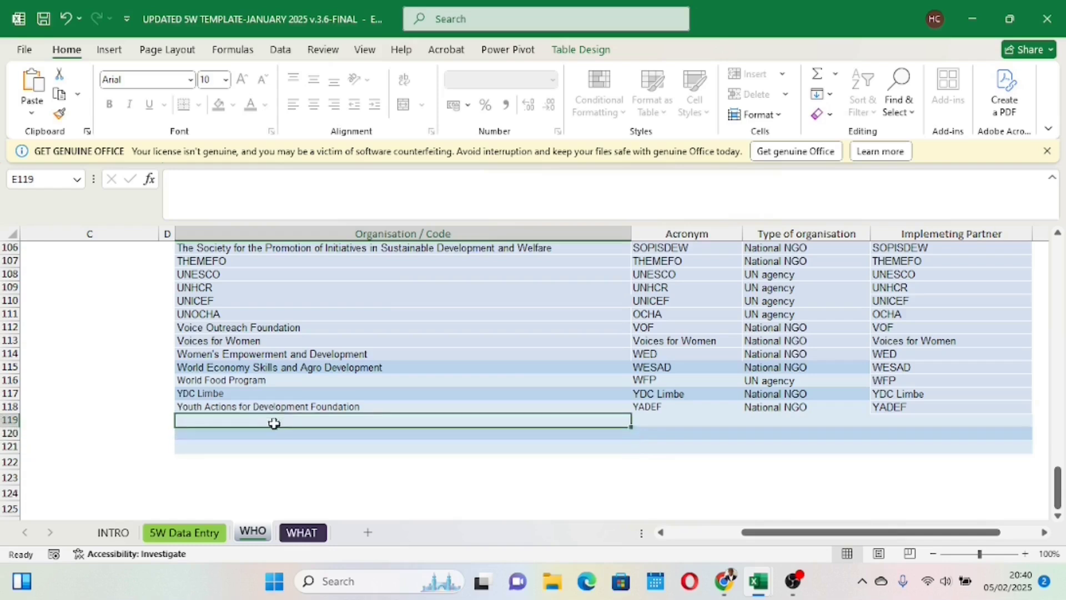
pyautogui.click(278, 432)
pyautogui.click(280, 419)
pyautogui.write('B')
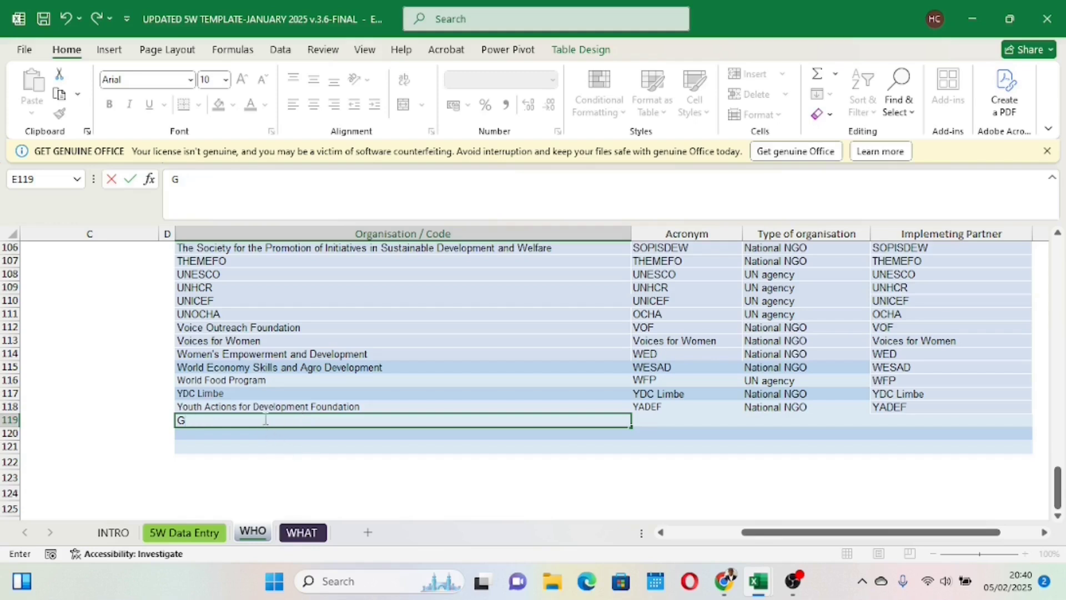
pyautogui.press('Tab')
pyautogui.write('OO')
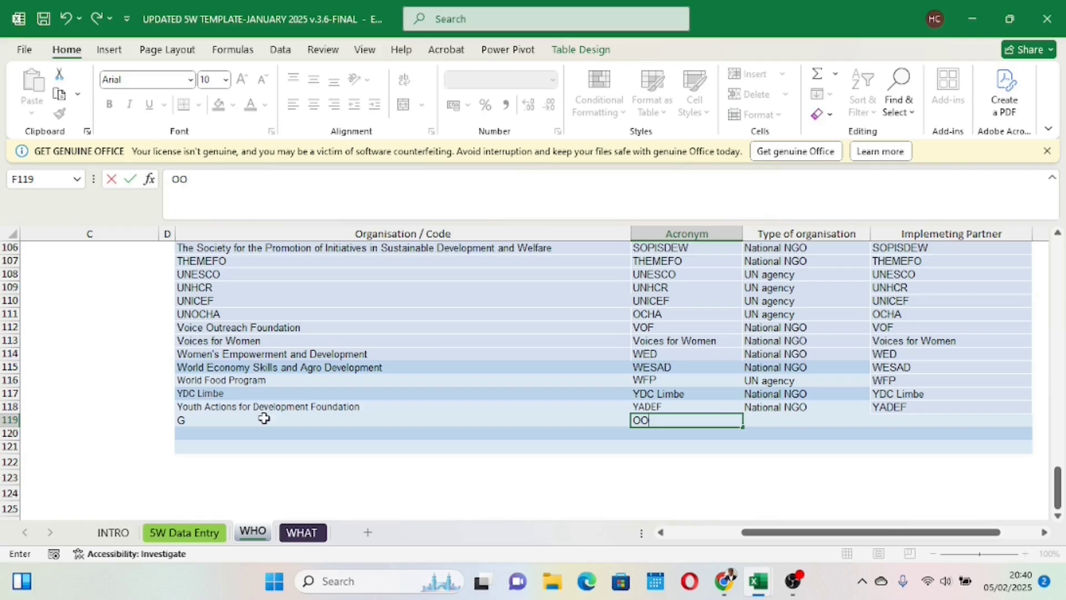
pyautogui.doubleClick(236, 420)
pyautogui.write('OOD ')
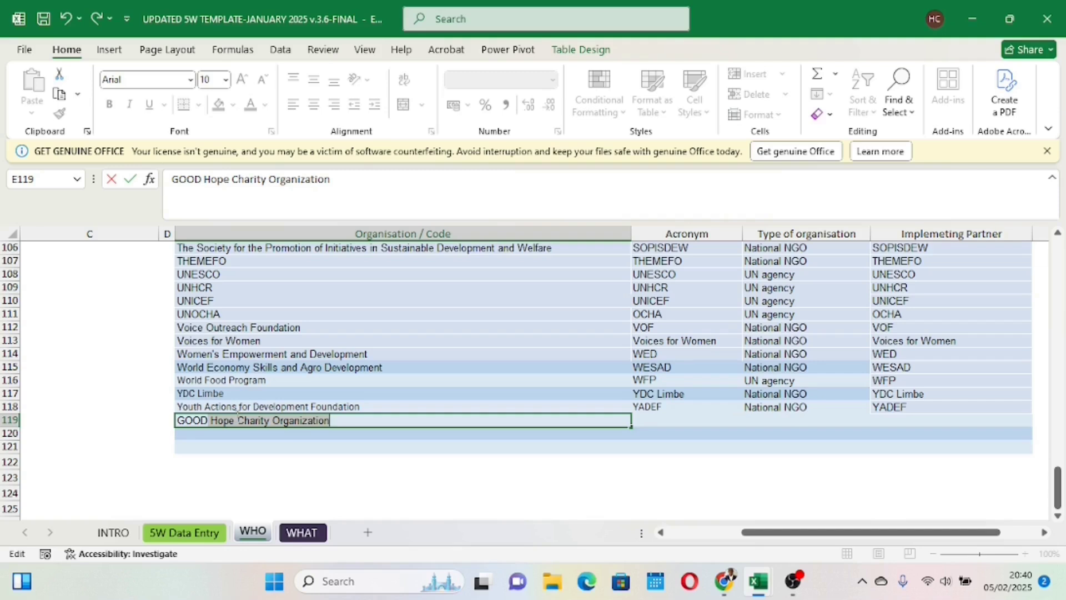
pyautogui.write('BOY')
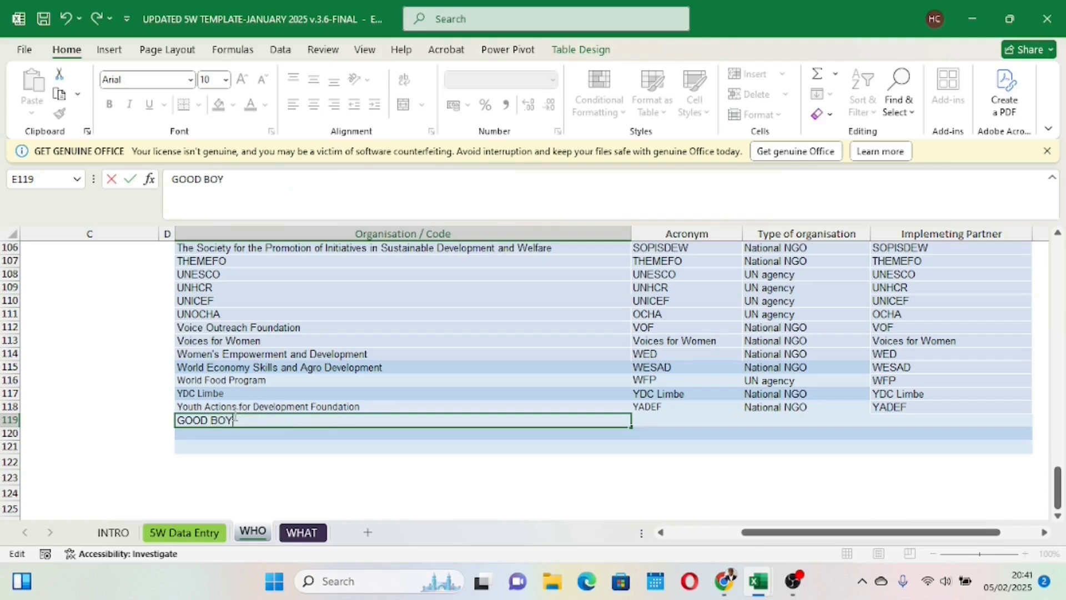
pyautogui.write('S')
pyautogui.click(311, 475)
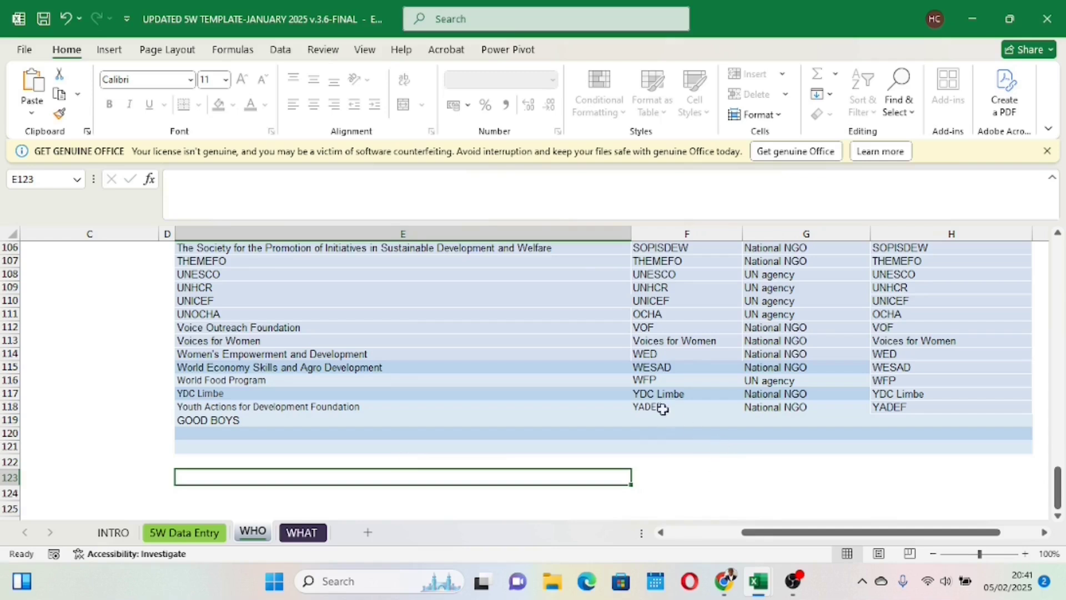
# Step: Complete the GOOD BOYS row with acronym G.B, organisation type National NGO and implementing partner G.B
pyautogui.click(672, 419)
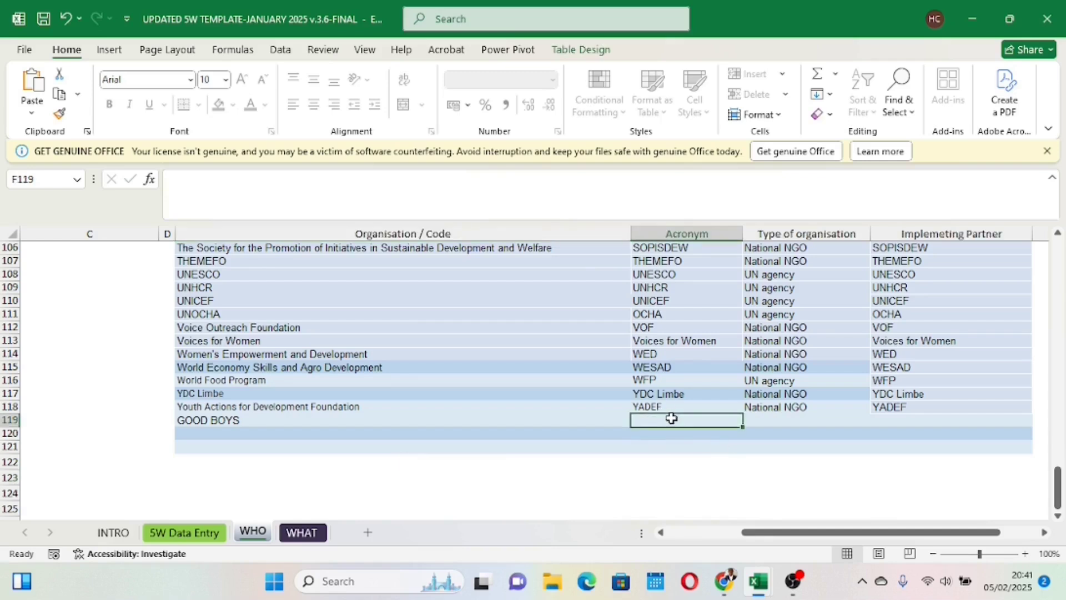
pyautogui.write('G.B')
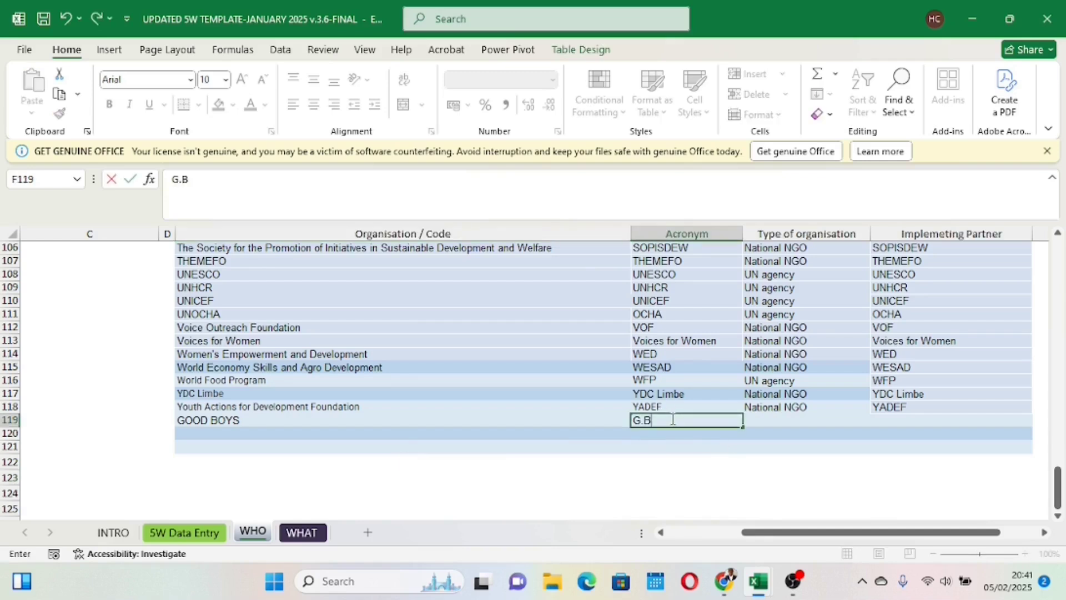
pyautogui.click(783, 420)
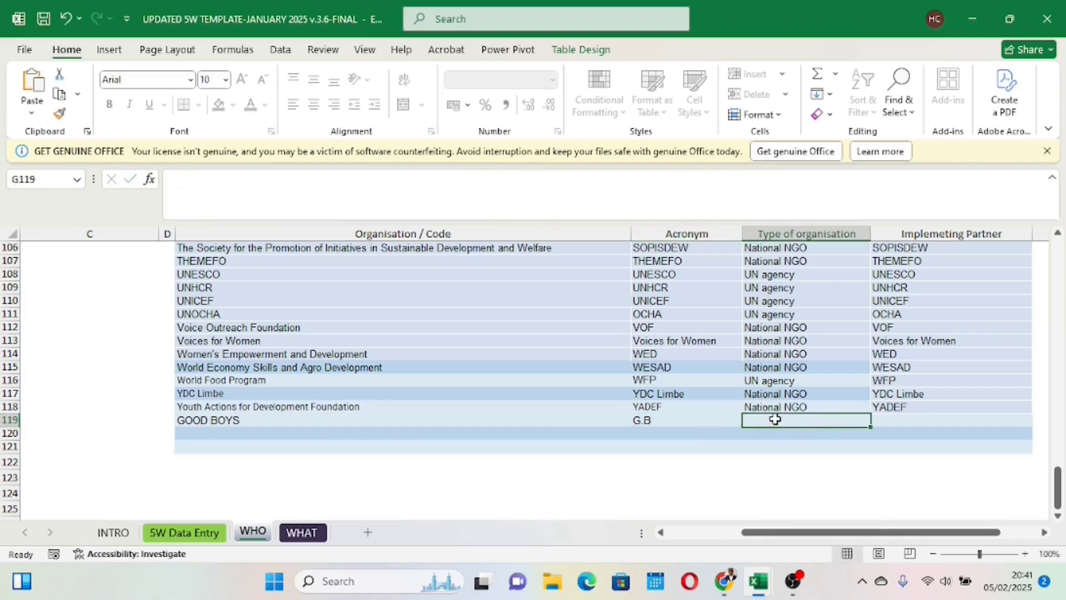
pyautogui.write('National NGO')
pyautogui.click(895, 421)
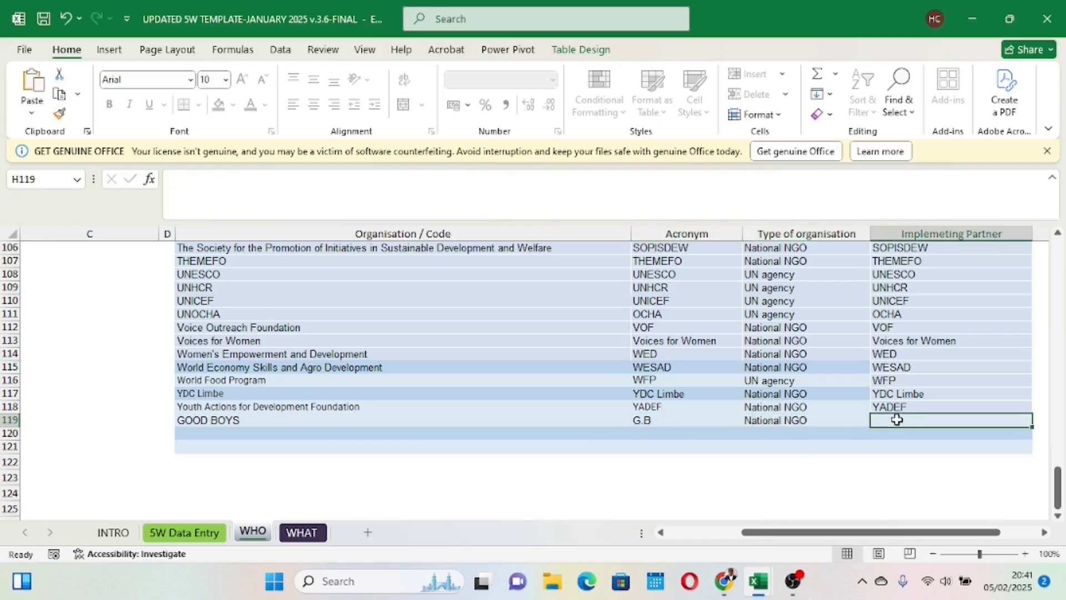
pyautogui.write('G.B')
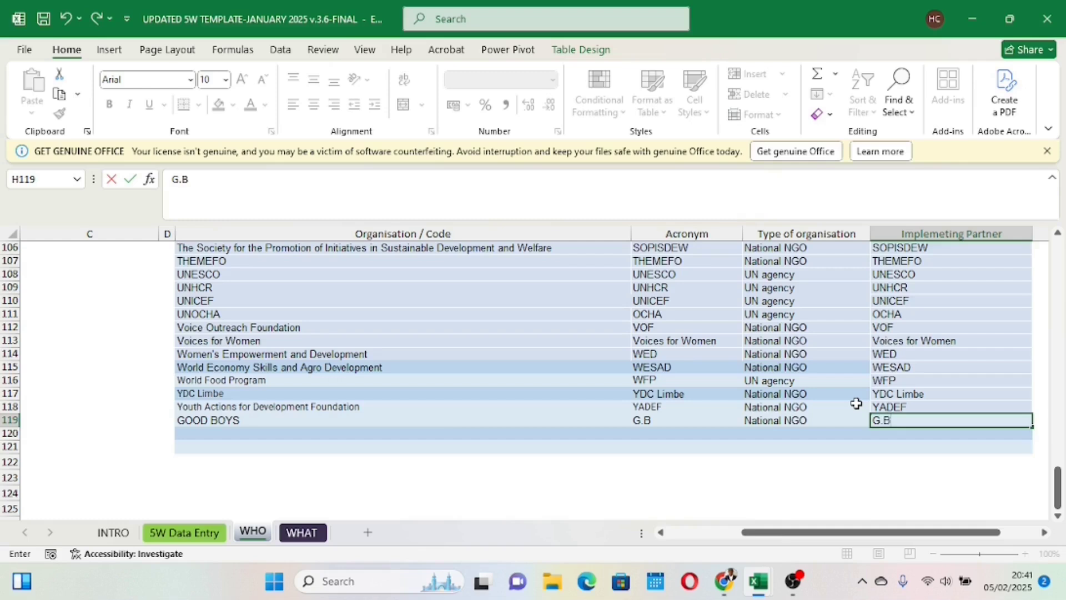
pyautogui.click(772, 477)
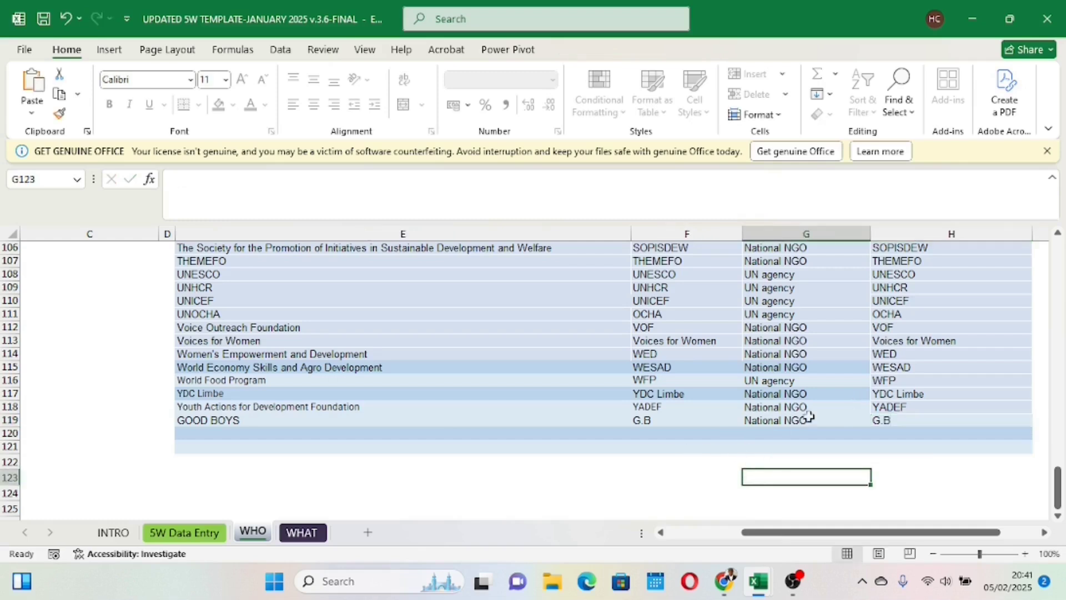
pyautogui.click(10, 421)
# Step: Back on the 5W Data Entry sheet, look for G.B in row 4's reporting organisation acronym list without choosing it
pyautogui.click(184, 532)
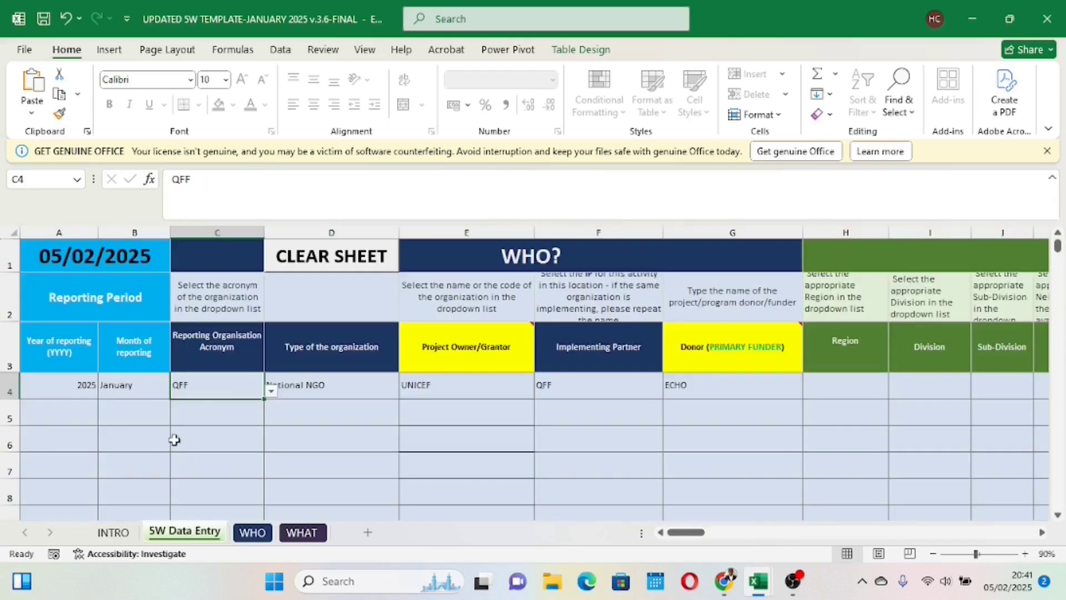
pyautogui.click(271, 391)
pyautogui.click(271, 468)
pyautogui.moveTo(270, 468); pyautogui.dragTo(270, 468)
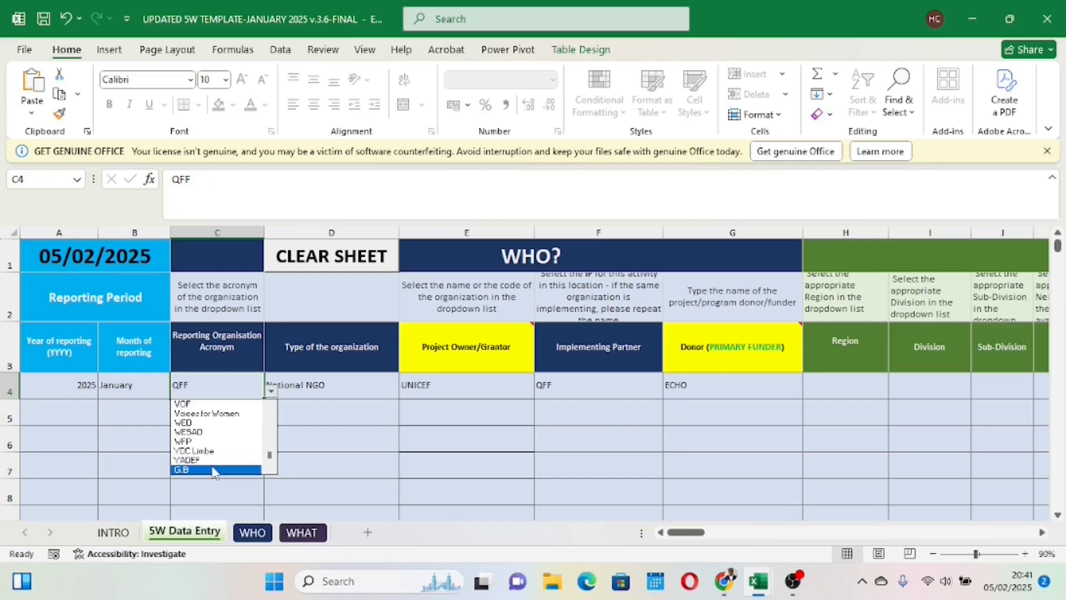
pyautogui.press('Escape')
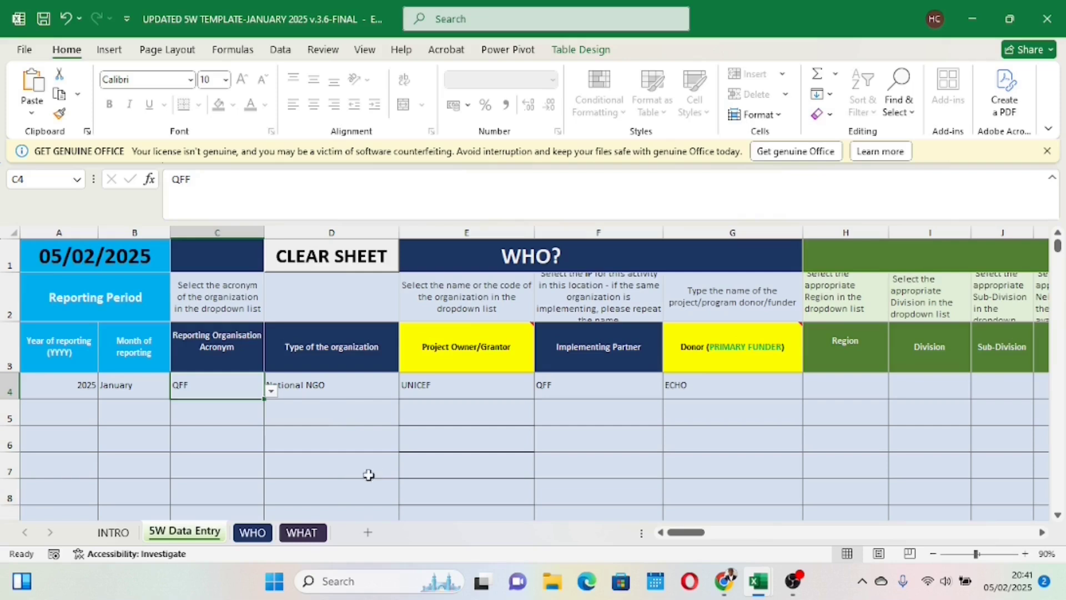
# Step: Choose South-West as the region in row 4
pyautogui.moveTo(688, 534); pyautogui.dragTo(720, 534)
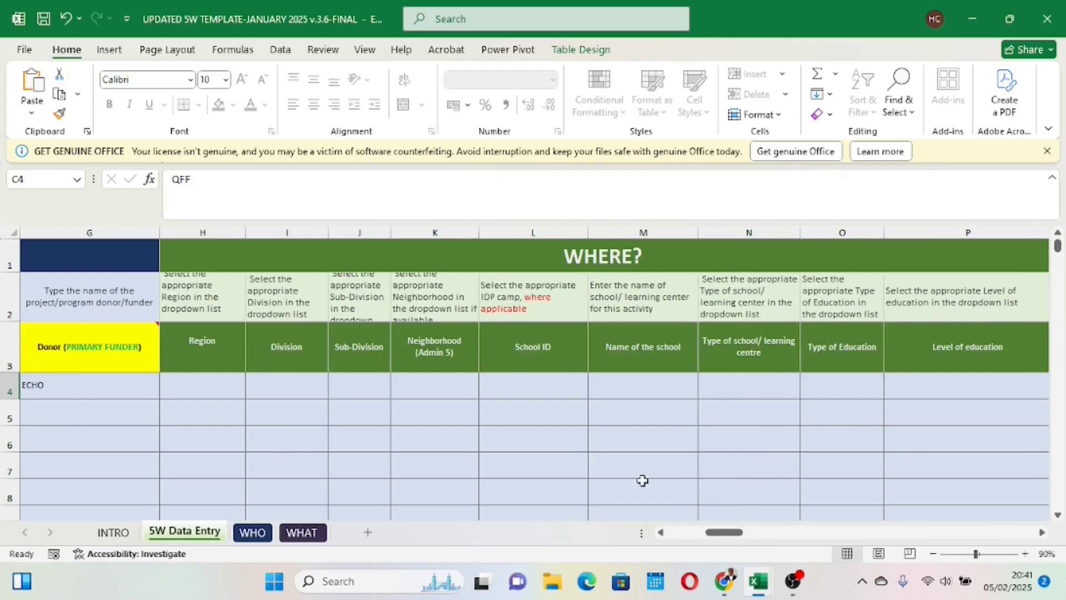
pyautogui.click(207, 385)
pyautogui.click(252, 390)
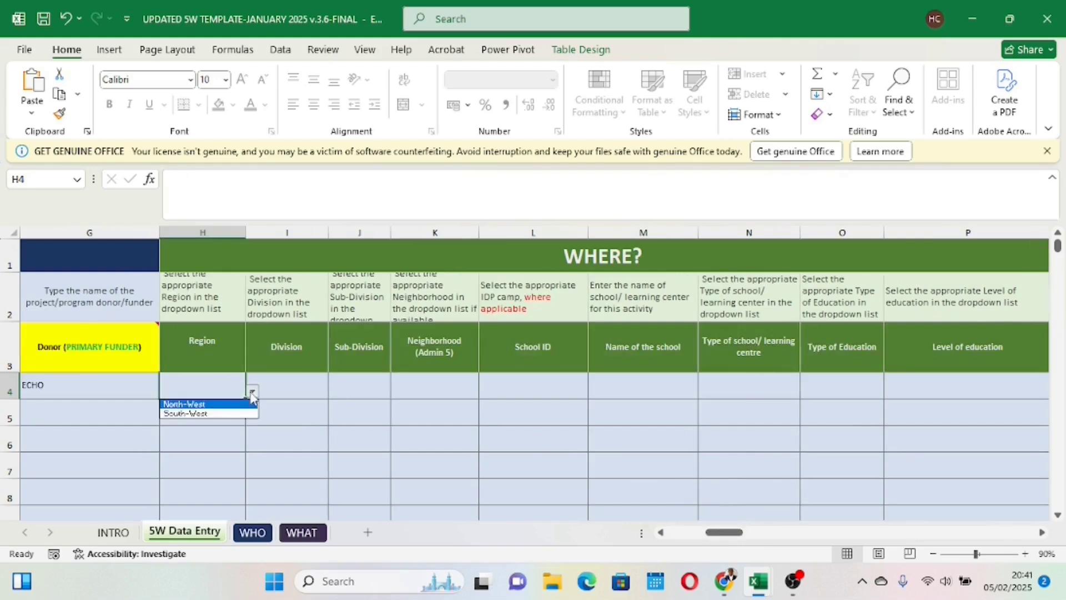
pyautogui.click(225, 415)
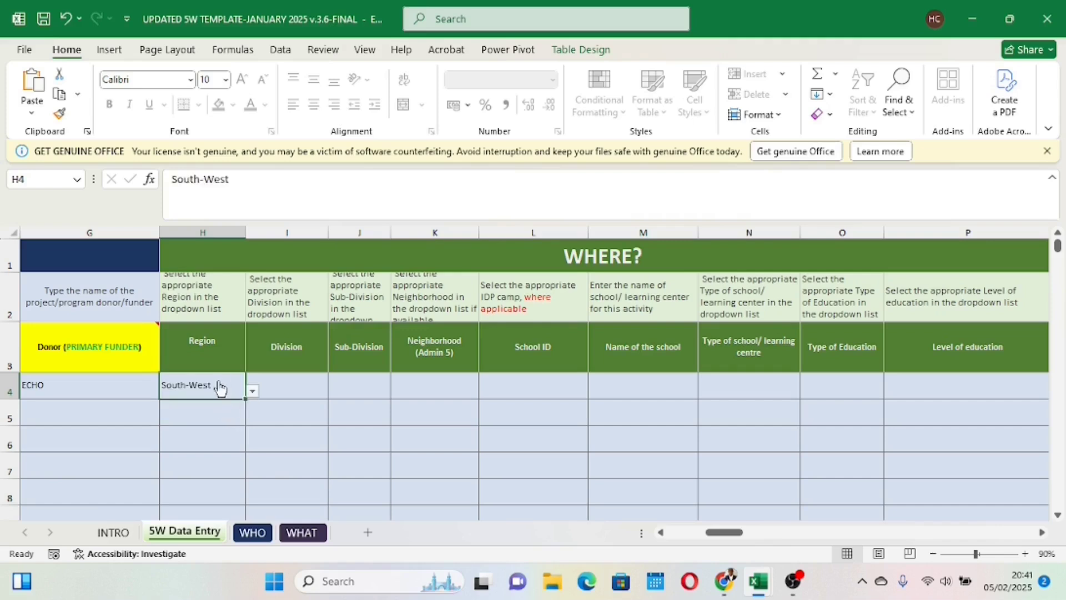
# Step: View the divisions offered for the South-West region in row 4 without choosing one
pyautogui.click(293, 396)
pyautogui.click(336, 392)
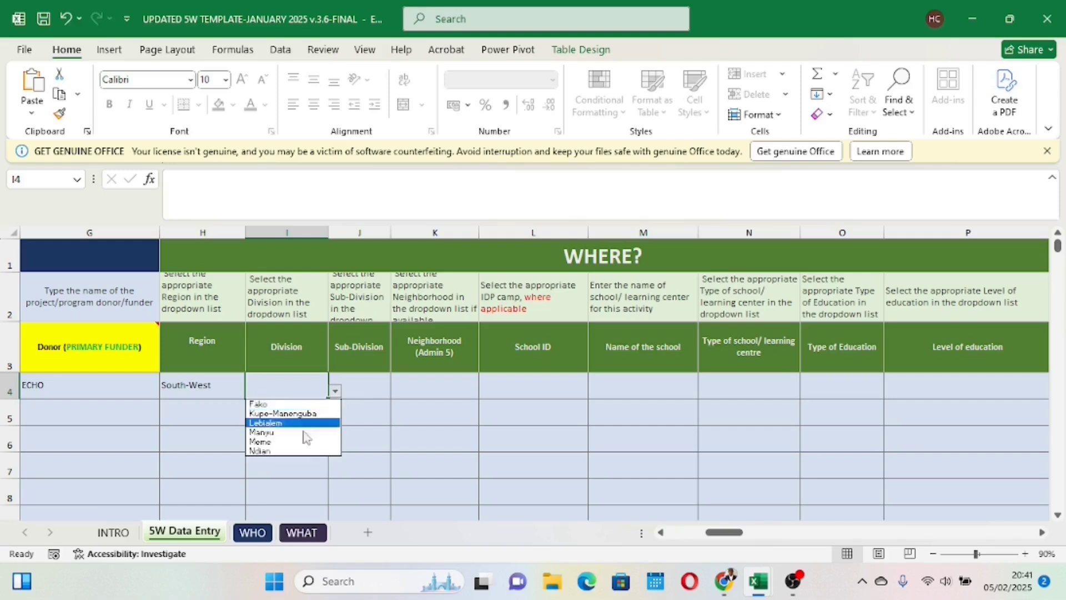
pyautogui.click(357, 395)
# Step: Switch row 4's region to North-West and go to its Division cell
pyautogui.click(234, 390)
pyautogui.click(252, 391)
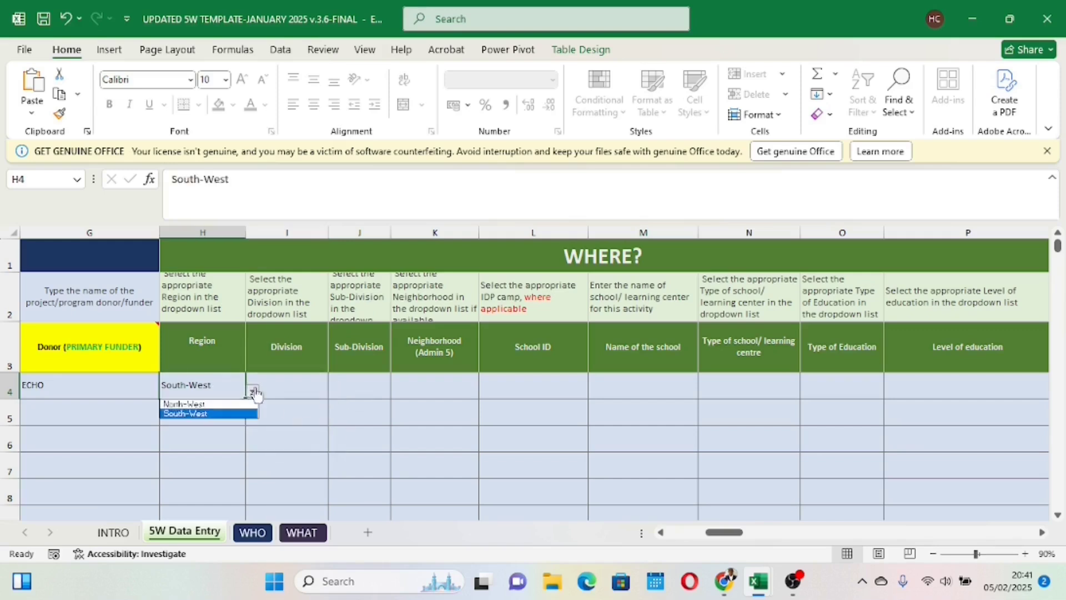
pyautogui.click(224, 403)
pyautogui.click(275, 390)
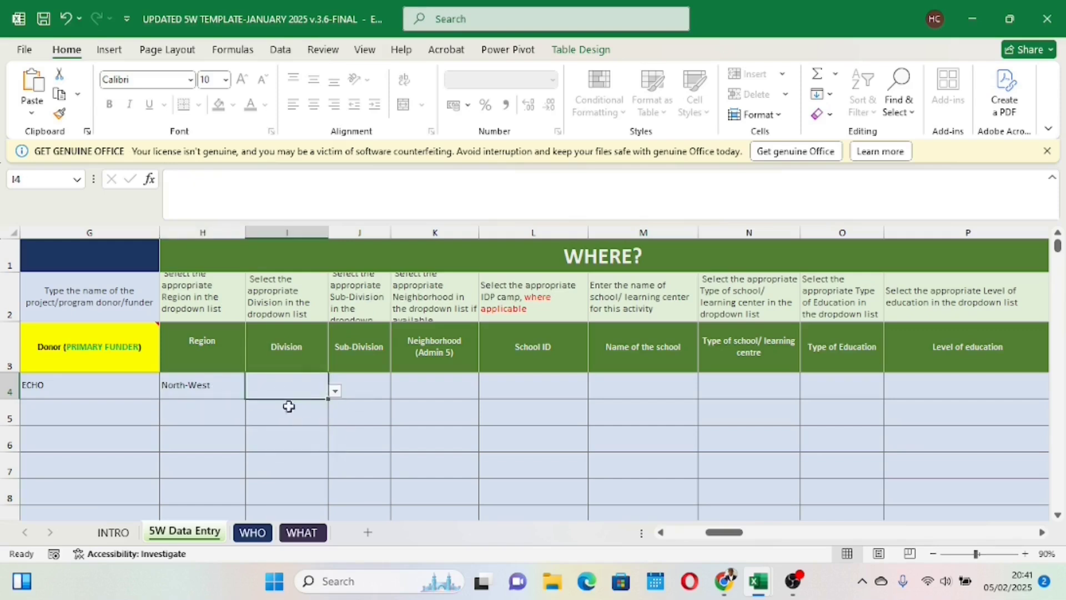
pyautogui.click(352, 388)
# Step: Set row 4's region back to South-West and select its Division cell
pyautogui.click(217, 391)
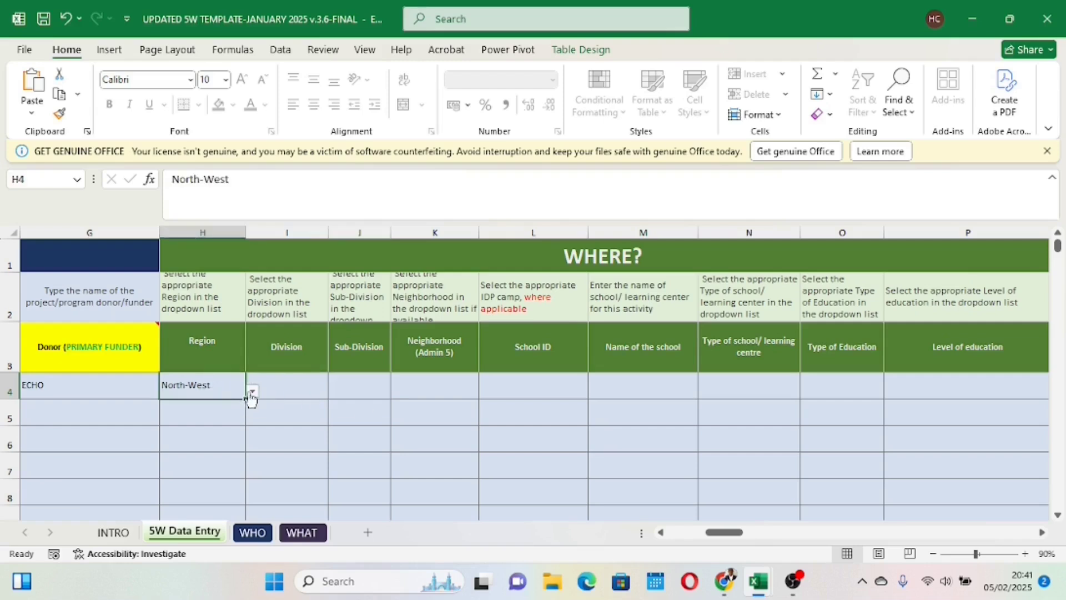
pyautogui.click(252, 391)
pyautogui.click(220, 414)
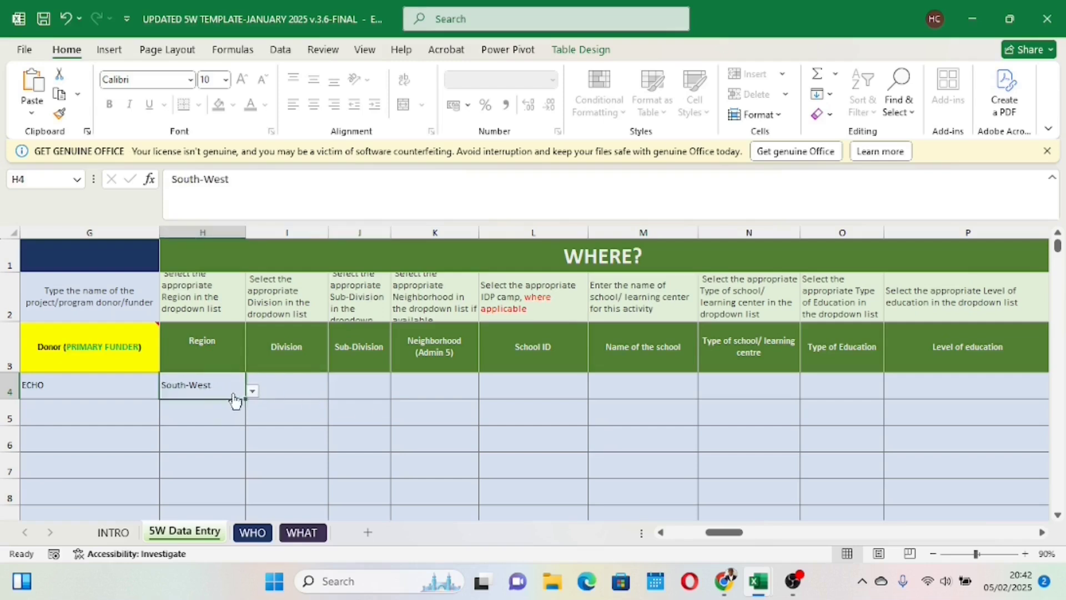
pyautogui.click(276, 390)
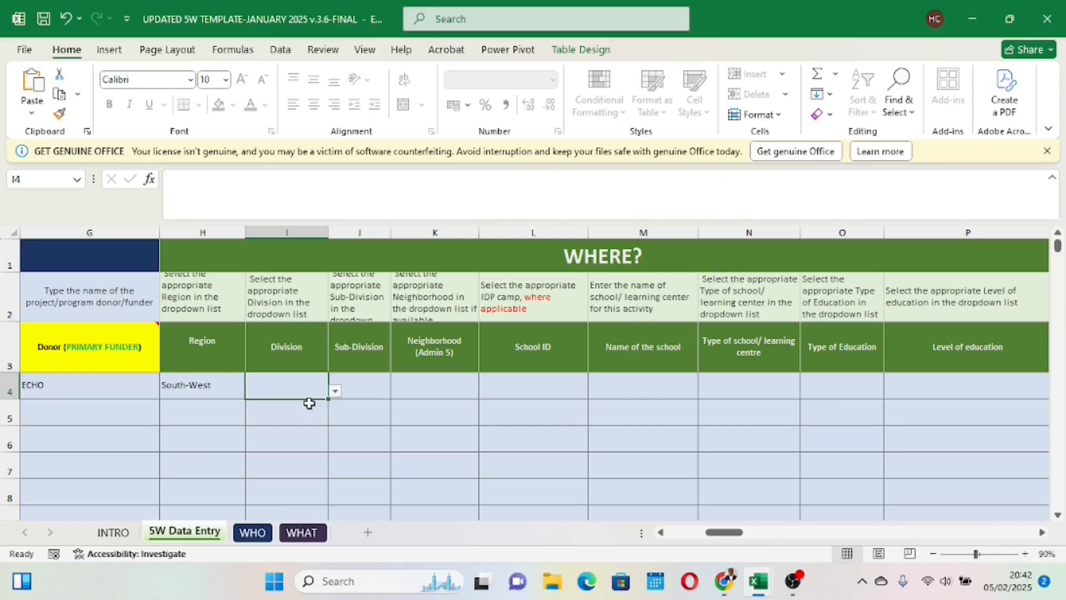
# Step: Choose Fako as the division in row 4 and replace it with Lebialem
pyautogui.click(335, 391)
pyautogui.click(293, 404)
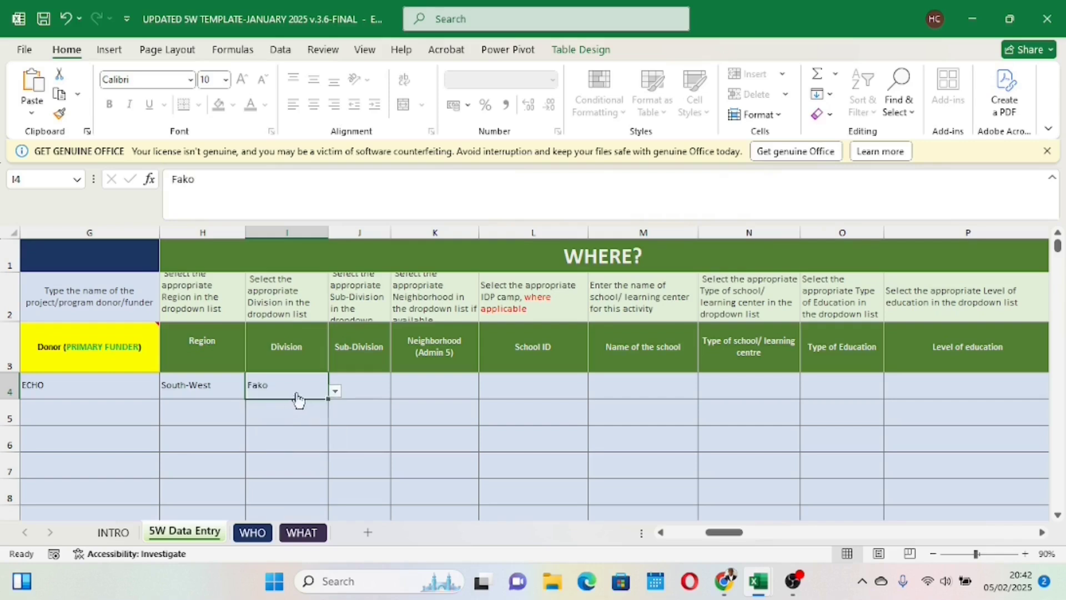
pyautogui.click(335, 392)
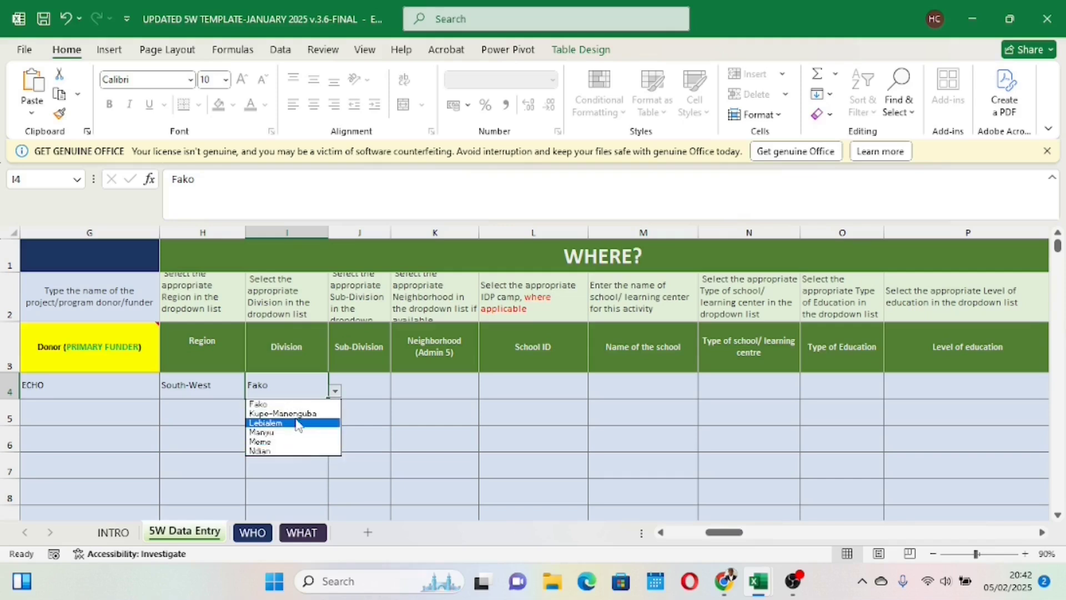
pyautogui.click(289, 423)
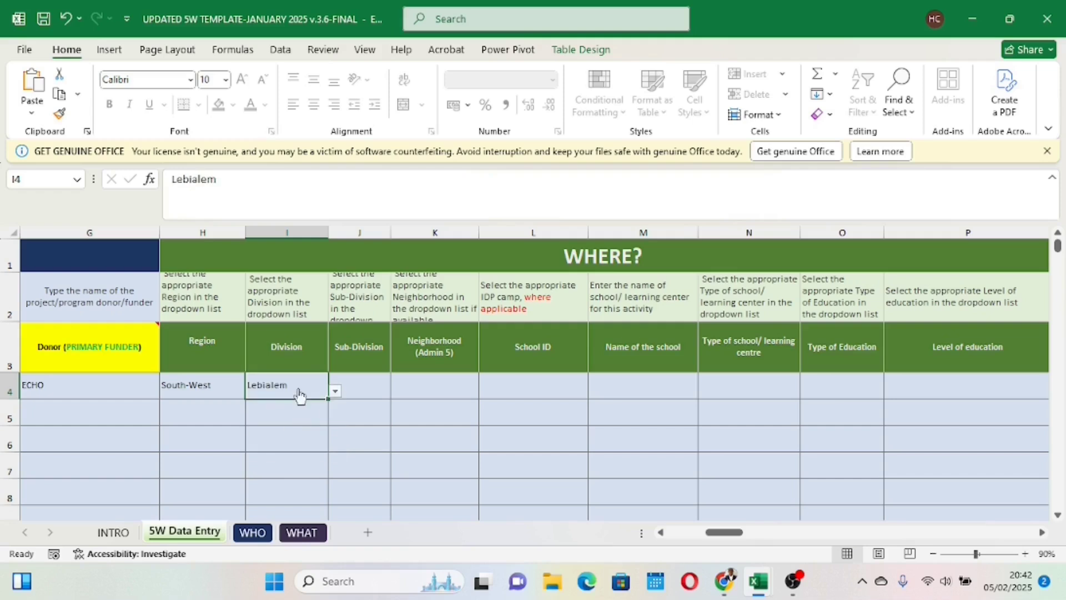
# Step: Choose Fontem as the sub-division in row 4
pyautogui.click(364, 391)
pyautogui.click(398, 391)
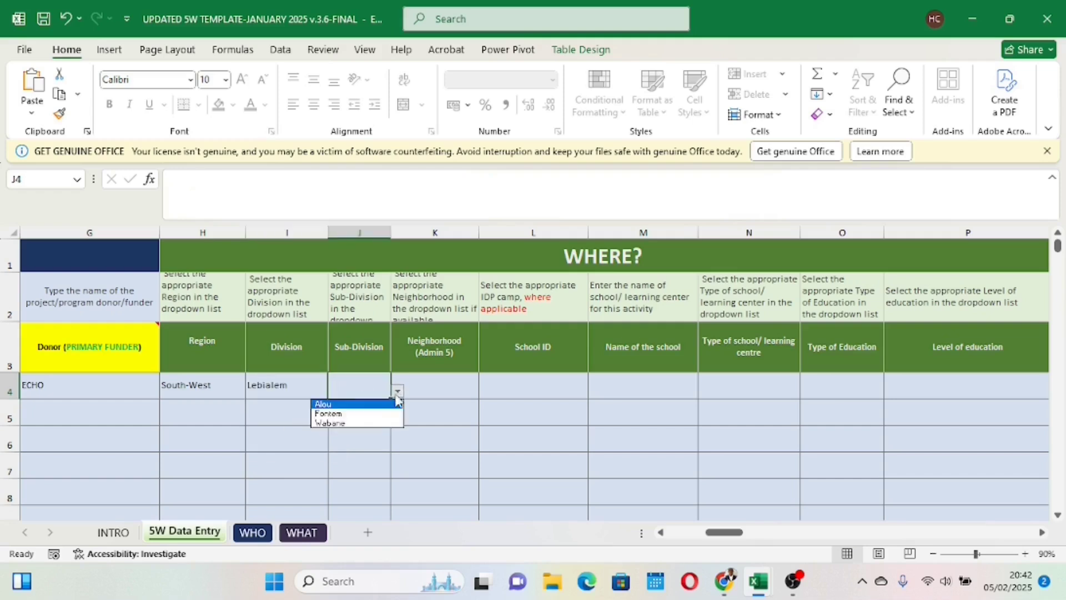
pyautogui.click(343, 415)
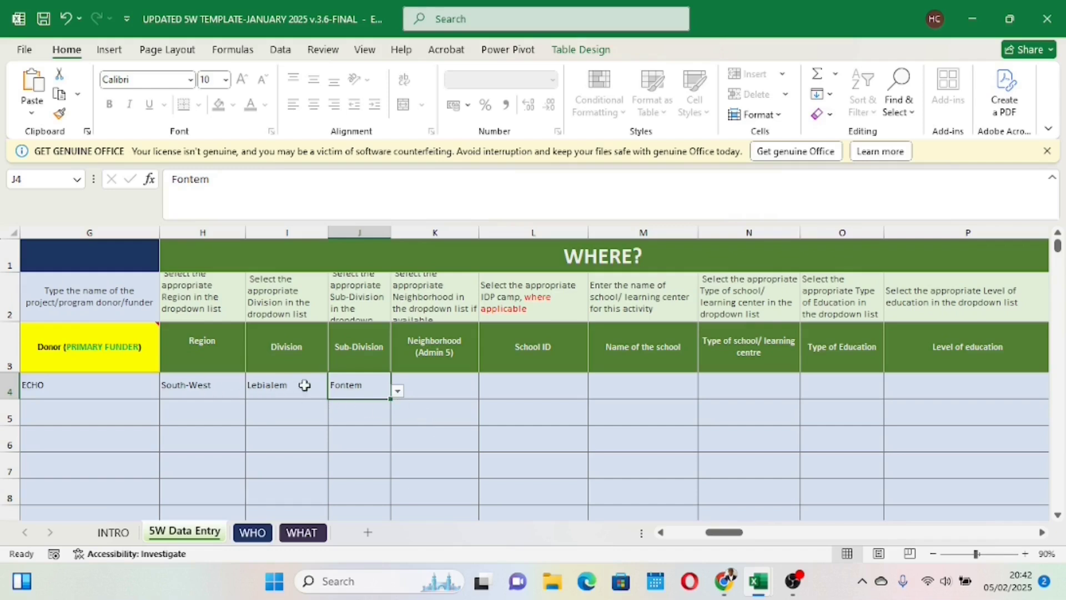
# Step: Enter G.B as the School ID and Good Boy as the name of the school in row 4
pyautogui.click(503, 389)
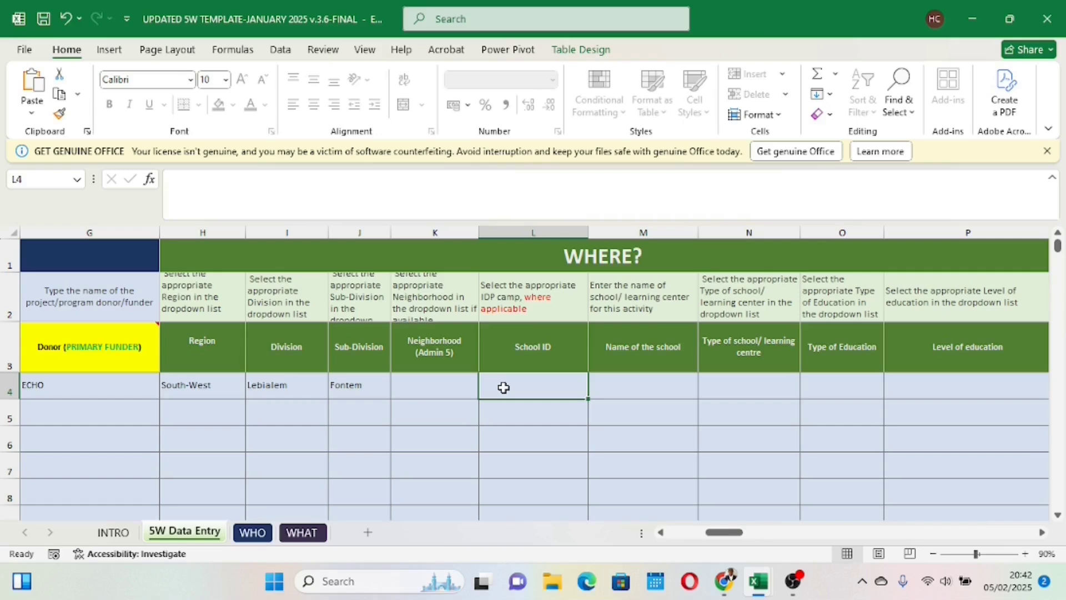
pyautogui.write('G')
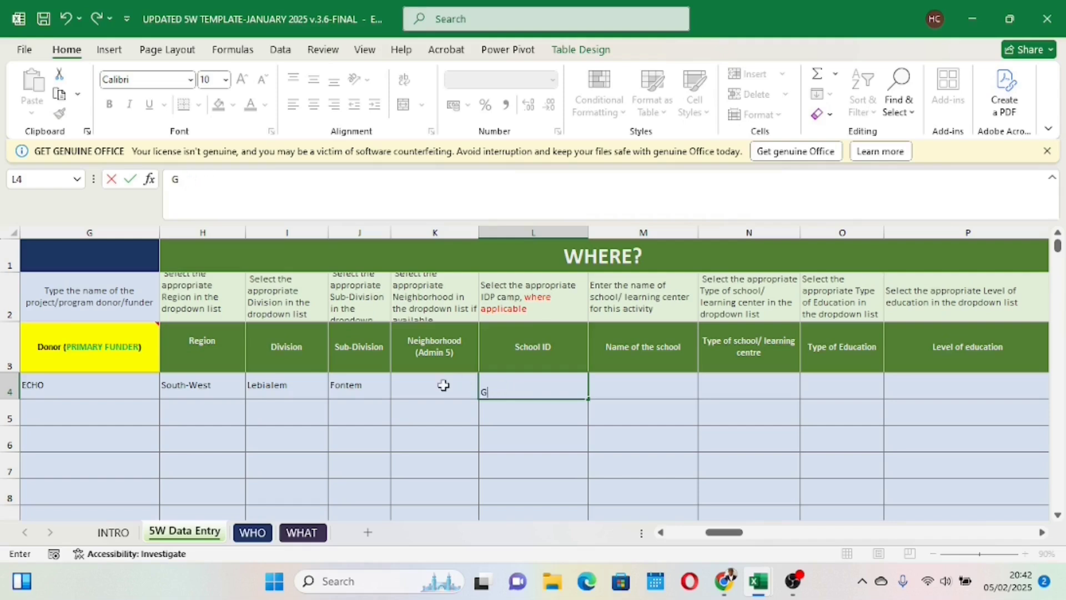
pyautogui.write('.B')
pyautogui.click(659, 390)
pyautogui.doubleClick(633, 384)
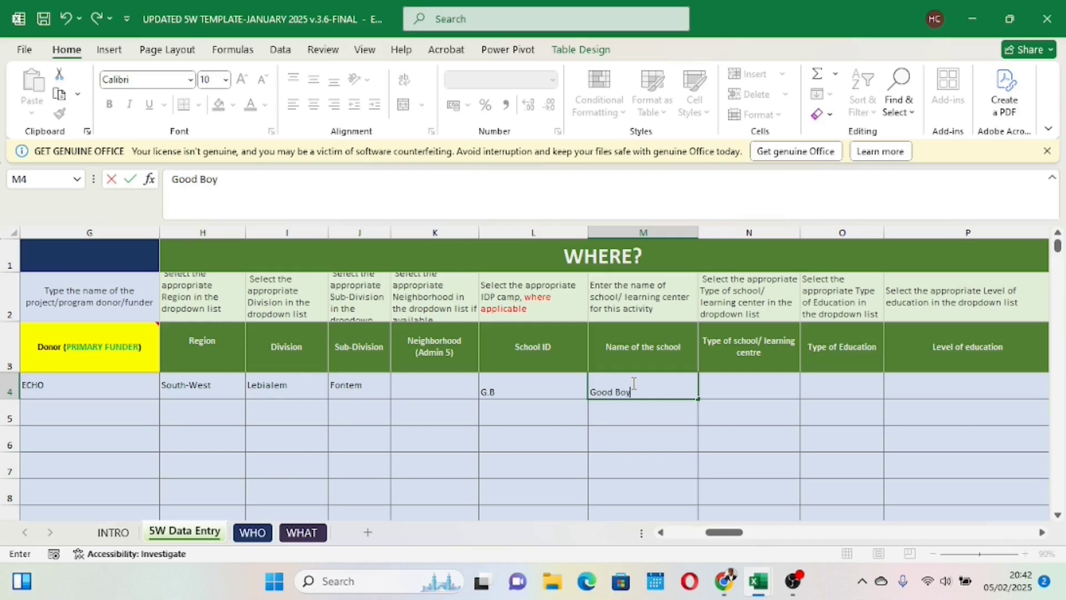
pyautogui.click(516, 383)
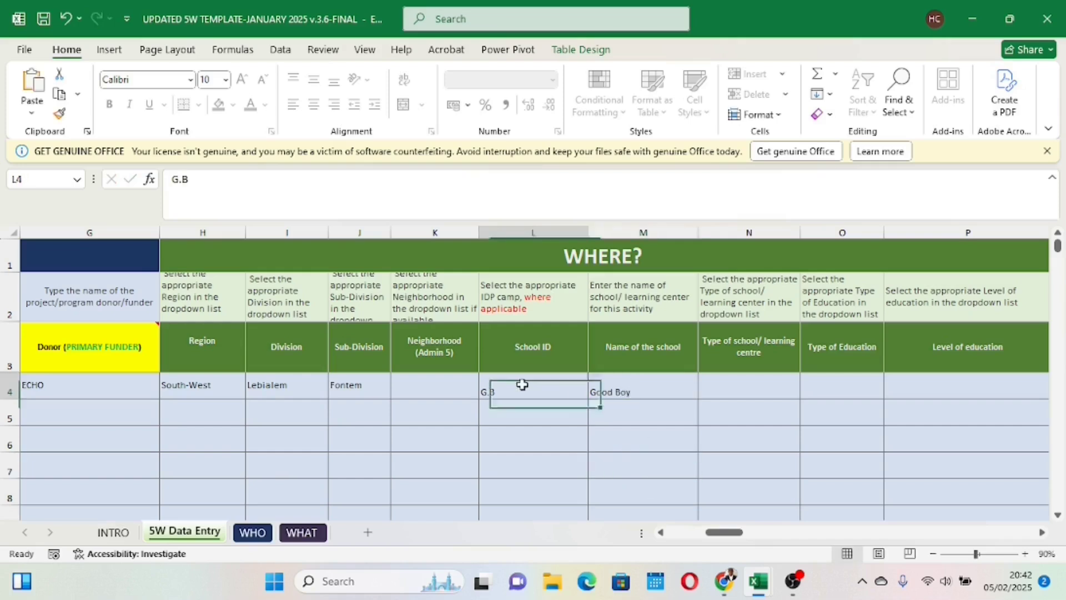
pyautogui.click(645, 387)
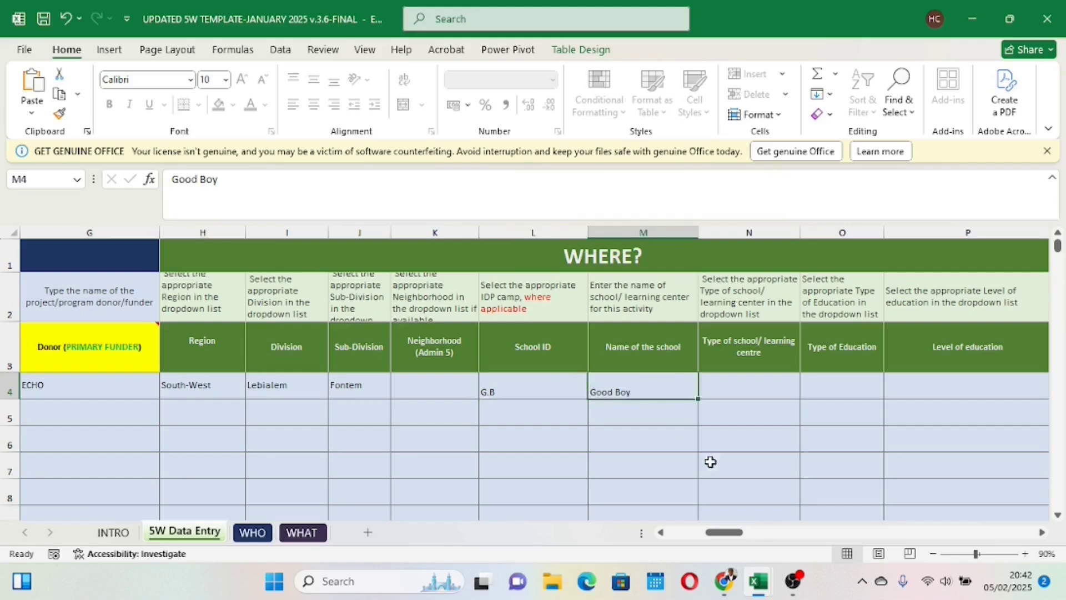
# Step: Set row 4's type of school/learning centre to TLS
pyautogui.moveTo(724, 532); pyautogui.dragTo(749, 534)
pyautogui.click(453, 382)
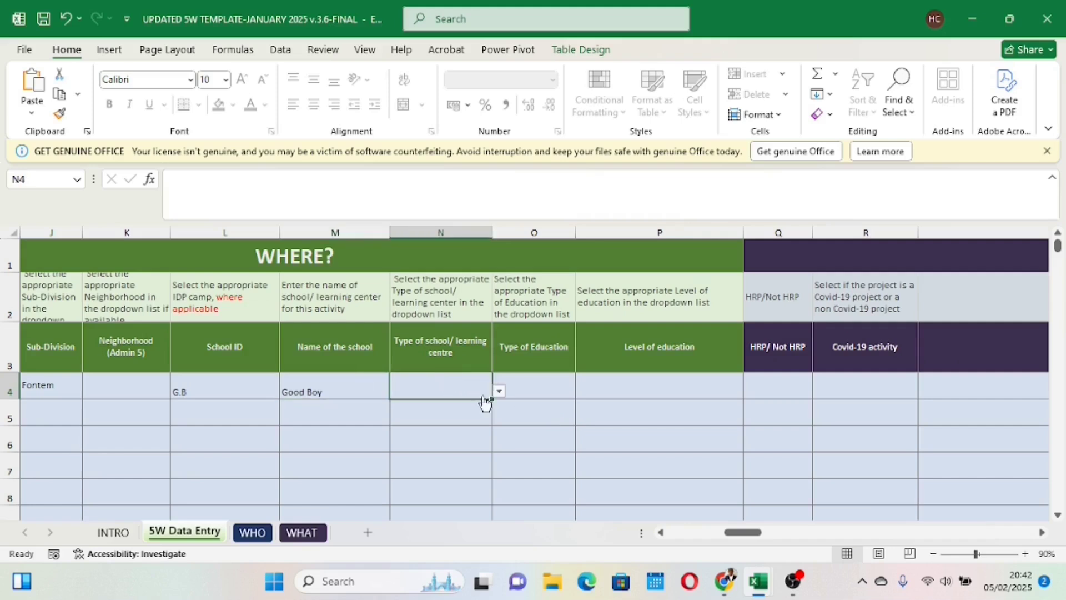
pyautogui.click(499, 392)
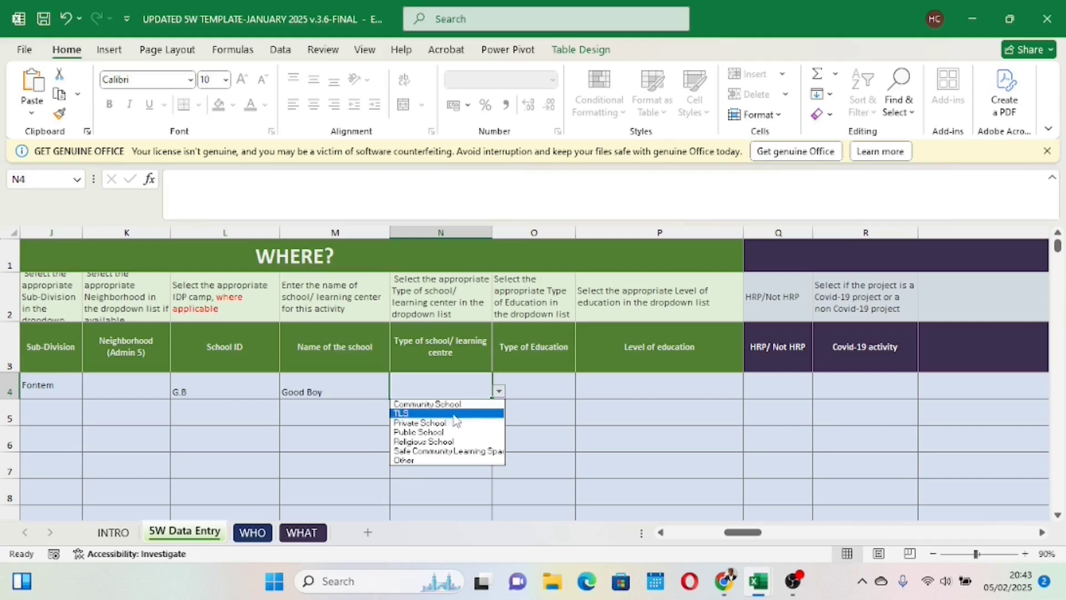
pyautogui.click(443, 414)
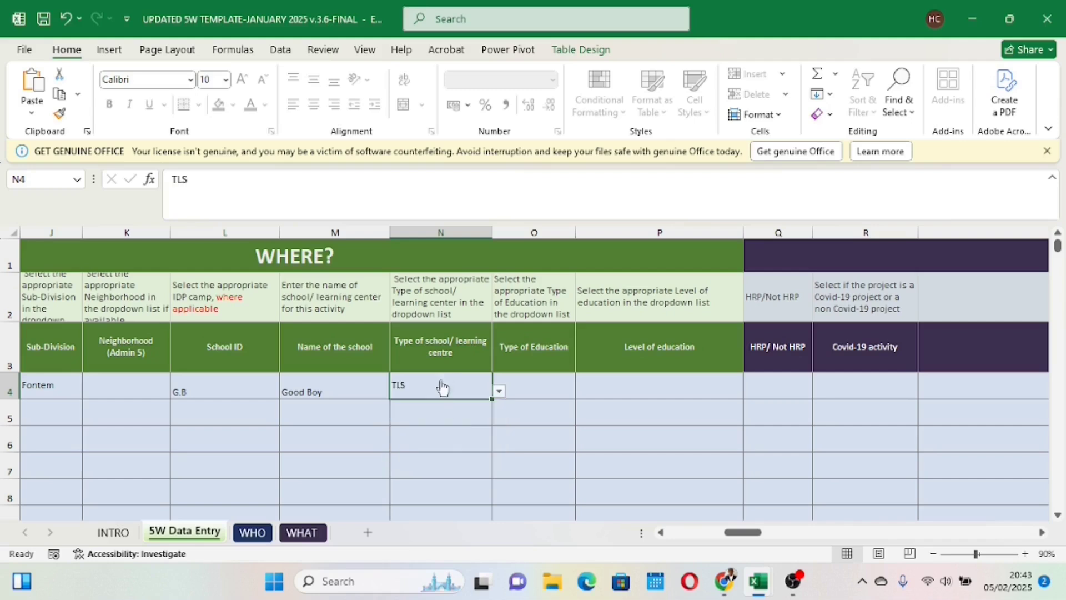
# Step: Try both options for row 4's Type of Education, settling on Non-Formal
pyautogui.click(539, 387)
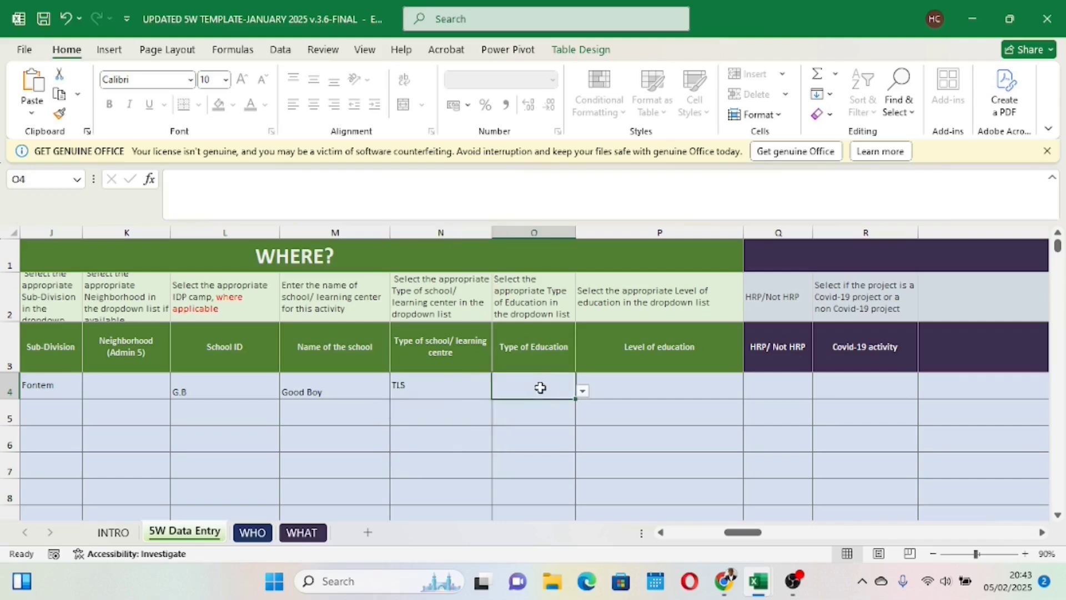
pyautogui.click(584, 396)
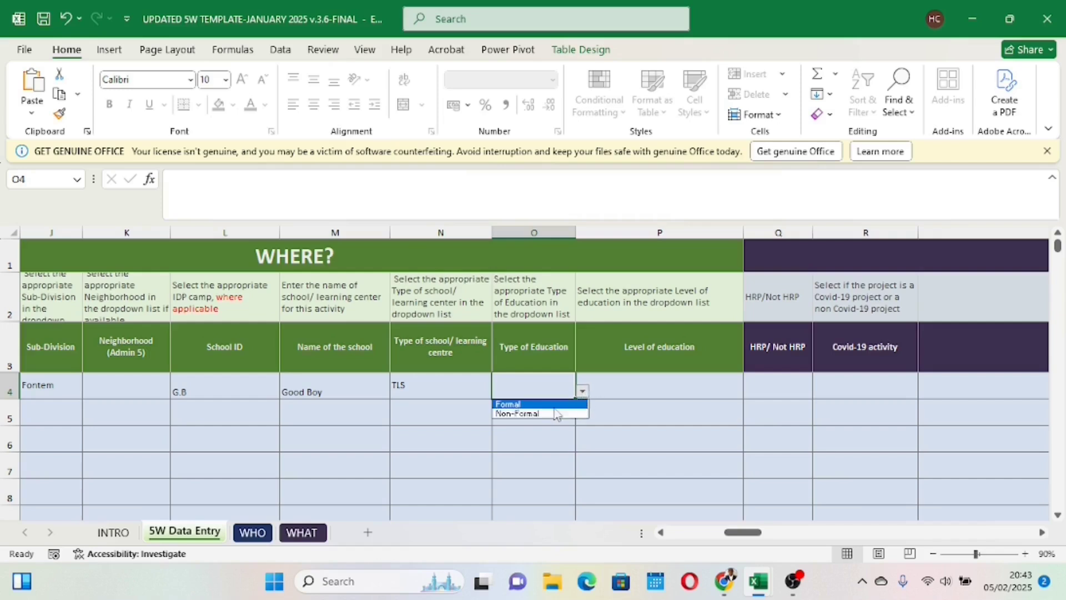
pyautogui.click(546, 414)
pyautogui.click(582, 392)
pyautogui.click(537, 405)
pyautogui.click(582, 392)
pyautogui.click(546, 414)
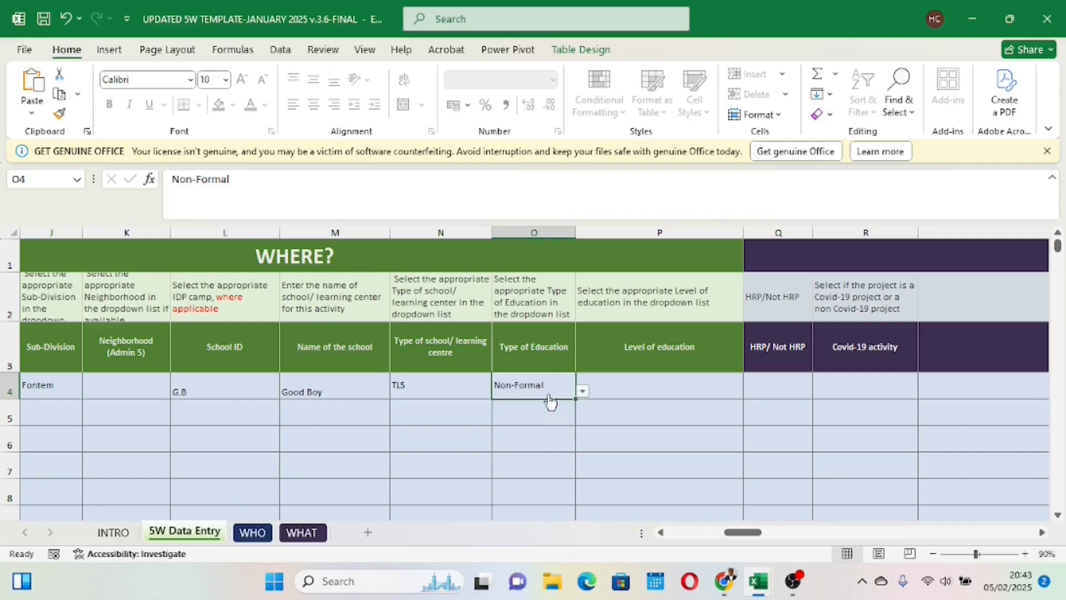
# Step: Choose Primary Education as the level of education in row 4
pyautogui.click(636, 390)
pyautogui.click(750, 391)
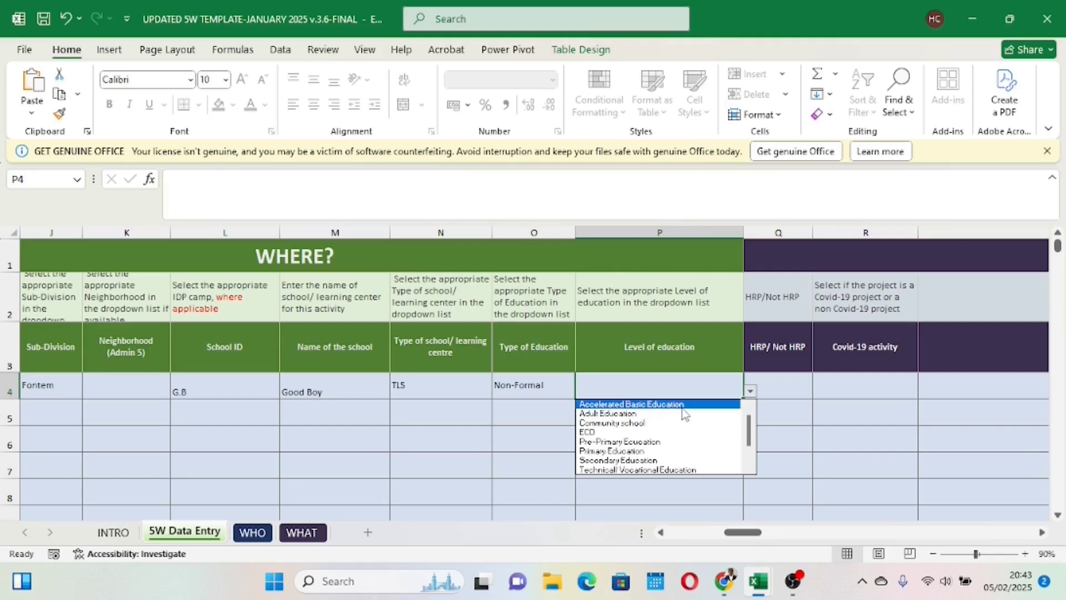
pyautogui.click(646, 450)
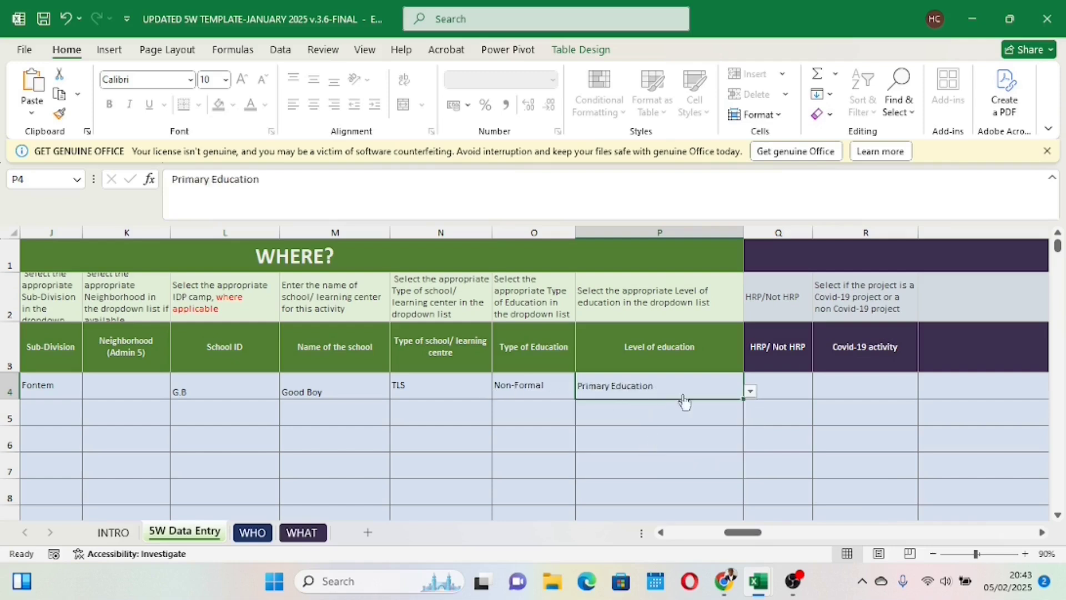
# Step: Try both HRP and Non-HRP in row 4's HRP/Not HRP cell, settling on Non-HRP
pyautogui.moveTo(737, 530); pyautogui.dragTo(775, 525)
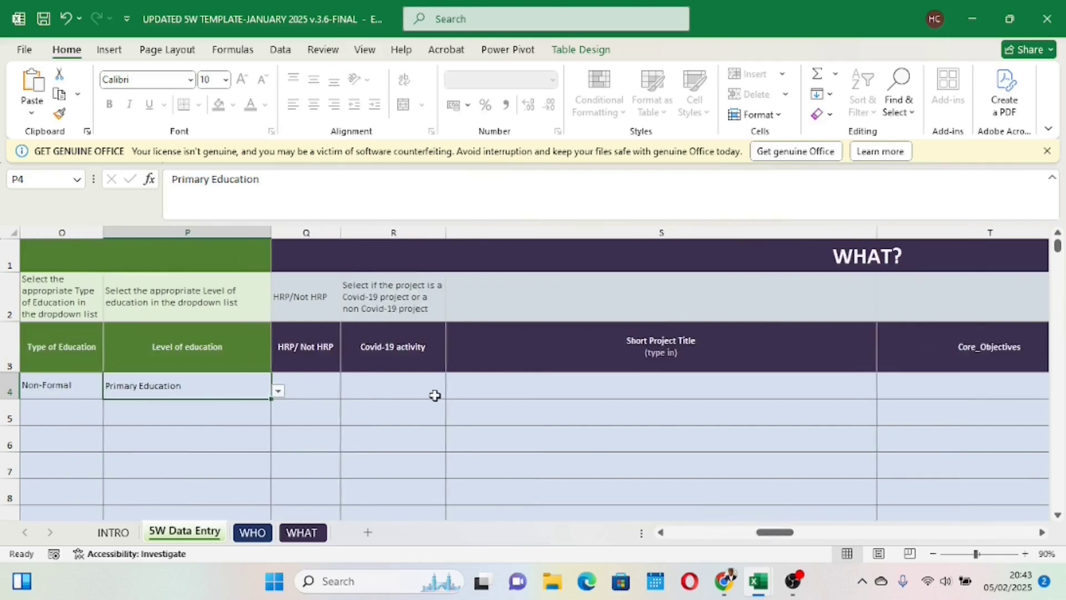
pyautogui.click(306, 383)
pyautogui.click(348, 392)
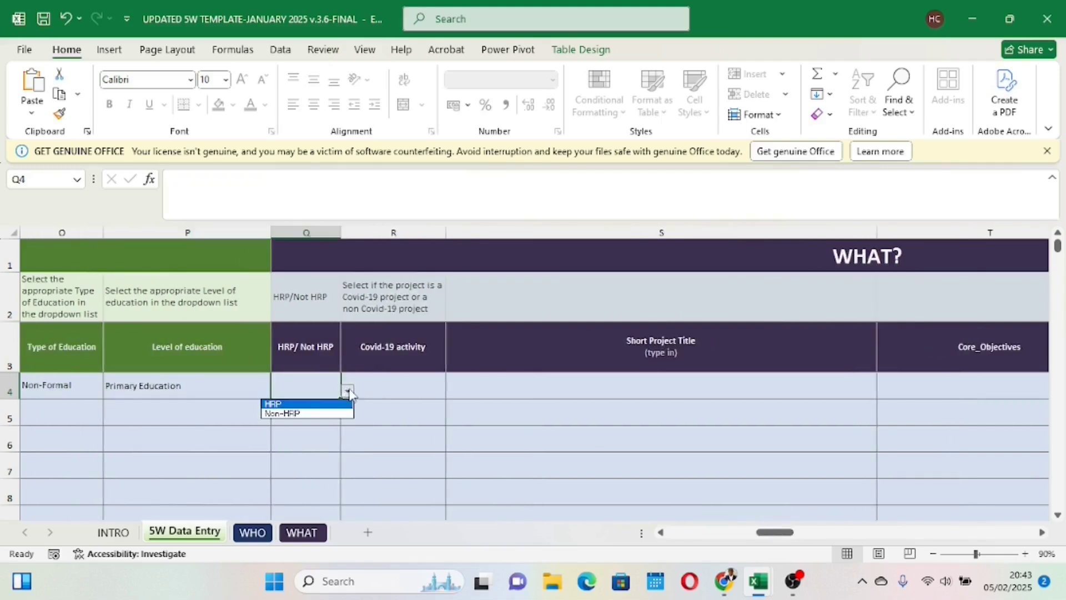
pyautogui.click(326, 413)
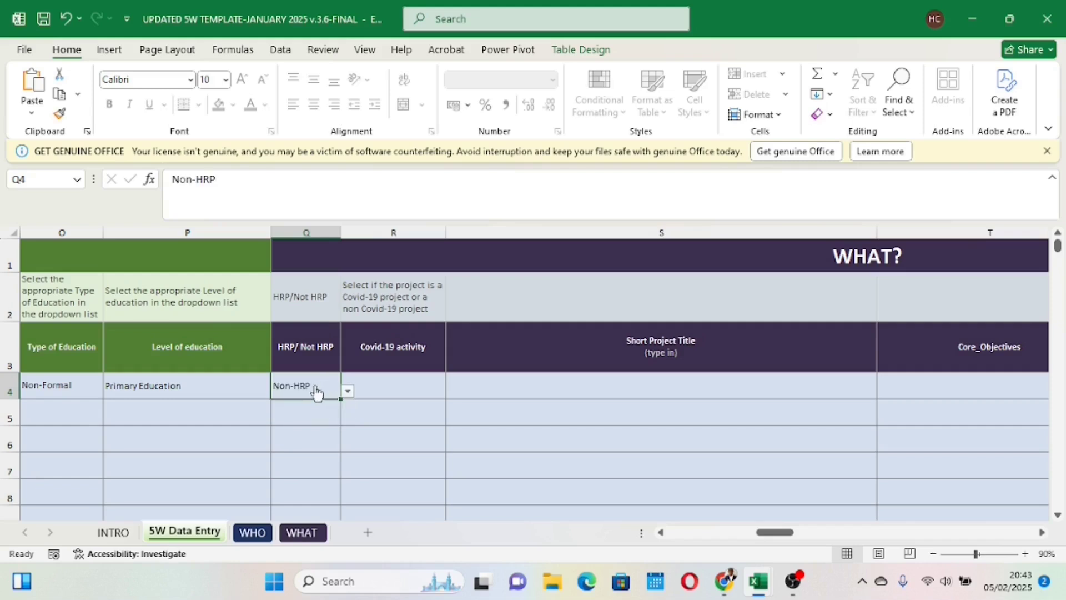
pyautogui.click(349, 391)
pyautogui.click(330, 404)
pyautogui.click(347, 392)
pyautogui.click(329, 414)
# Step: Try to edit the Covid-19 activity cell in row 4
pyautogui.click(409, 393)
pyautogui.doubleClick(401, 393)
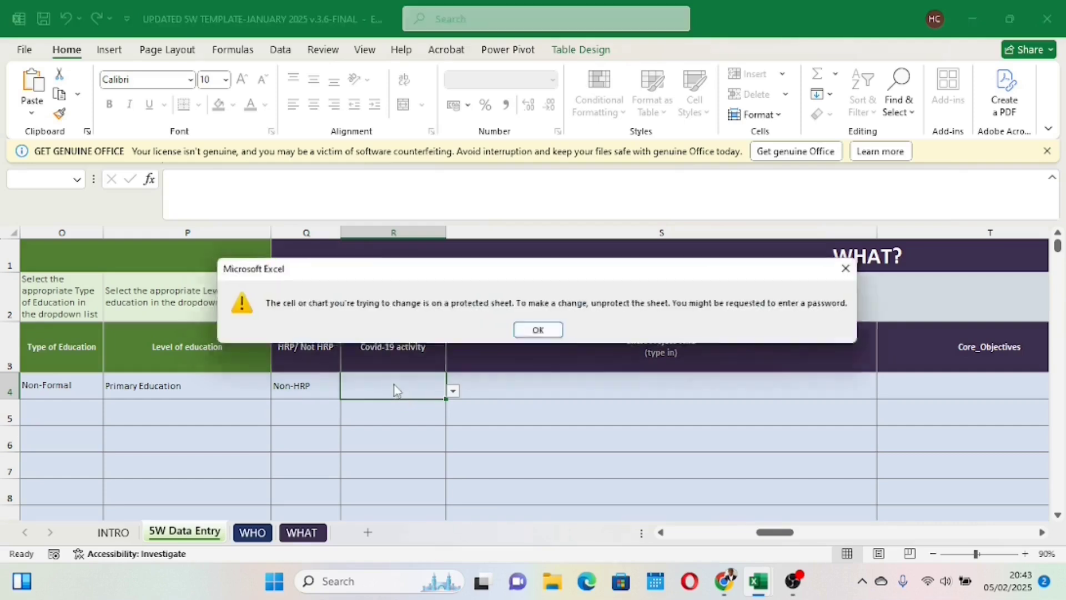
pyautogui.click(540, 331)
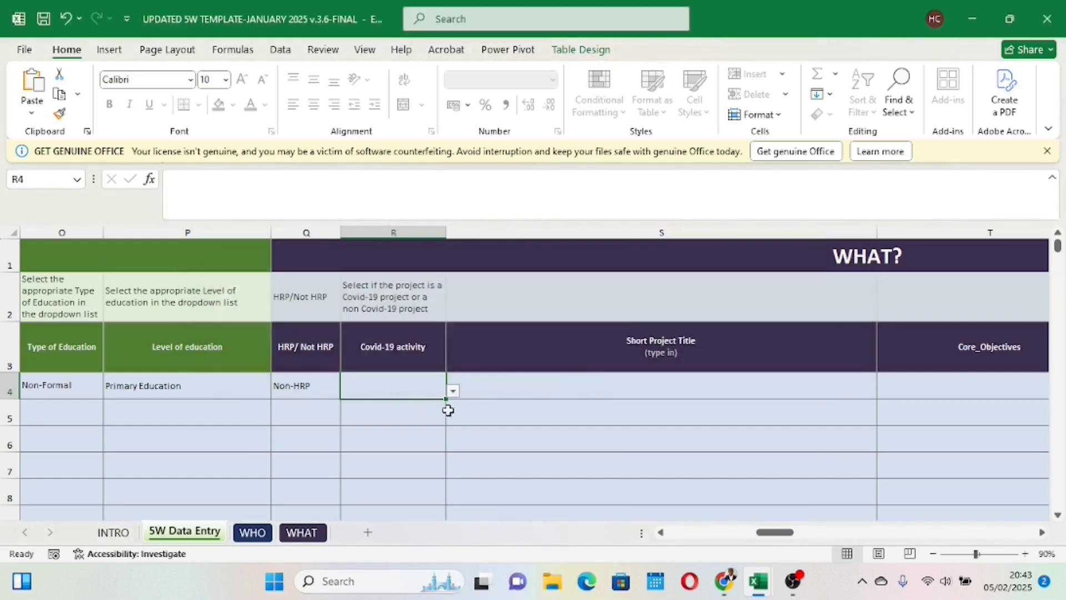
# Step: Enter "Improving nutrition in schools/TLS" as the short project title in row 4
pyautogui.click(535, 383)
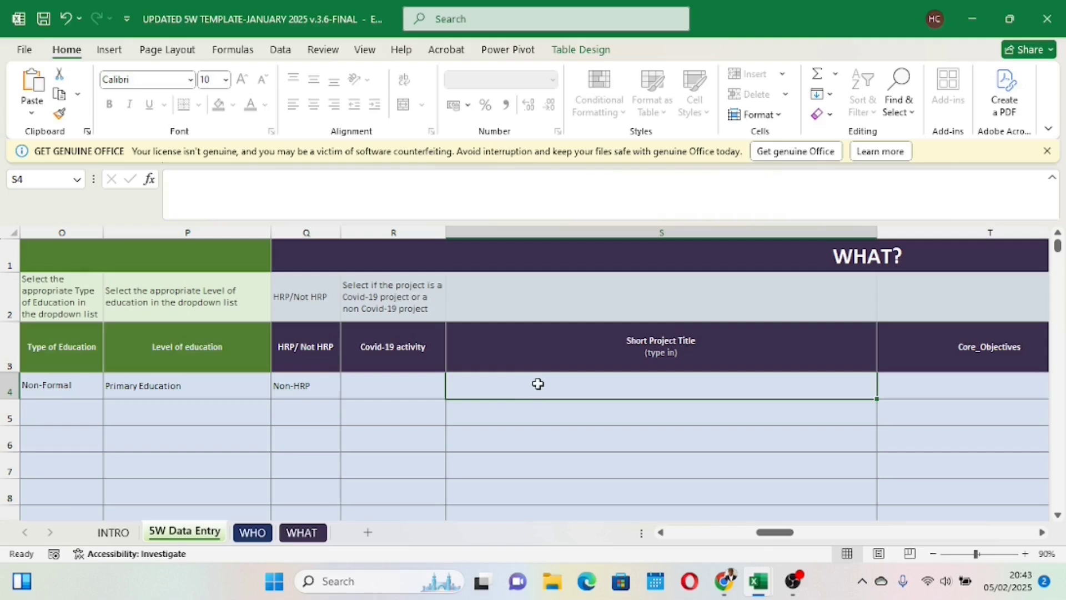
pyautogui.doubleClick(533, 389)
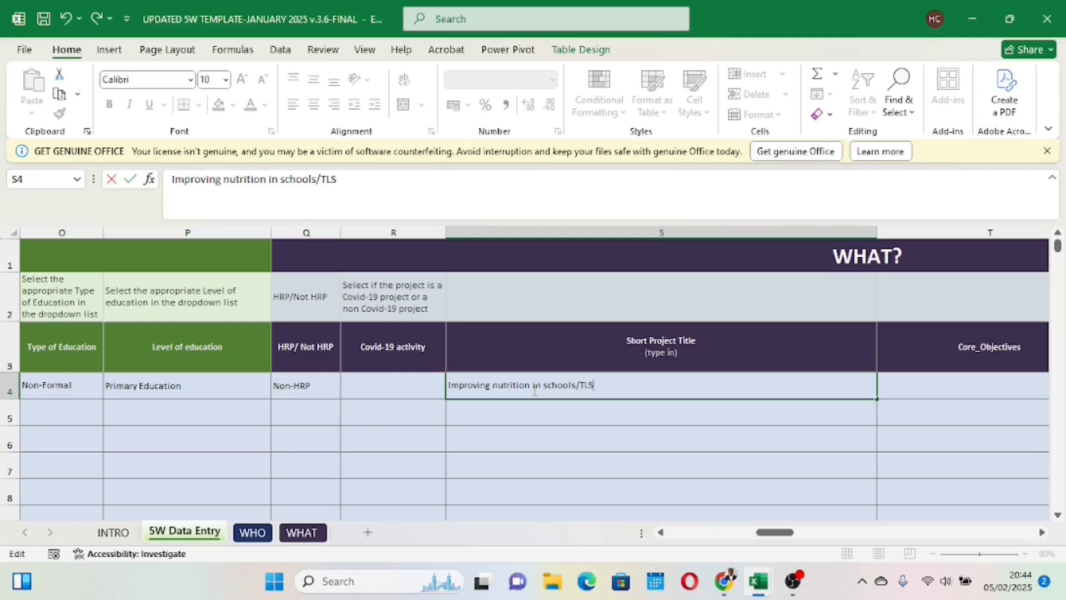
pyautogui.click(564, 435)
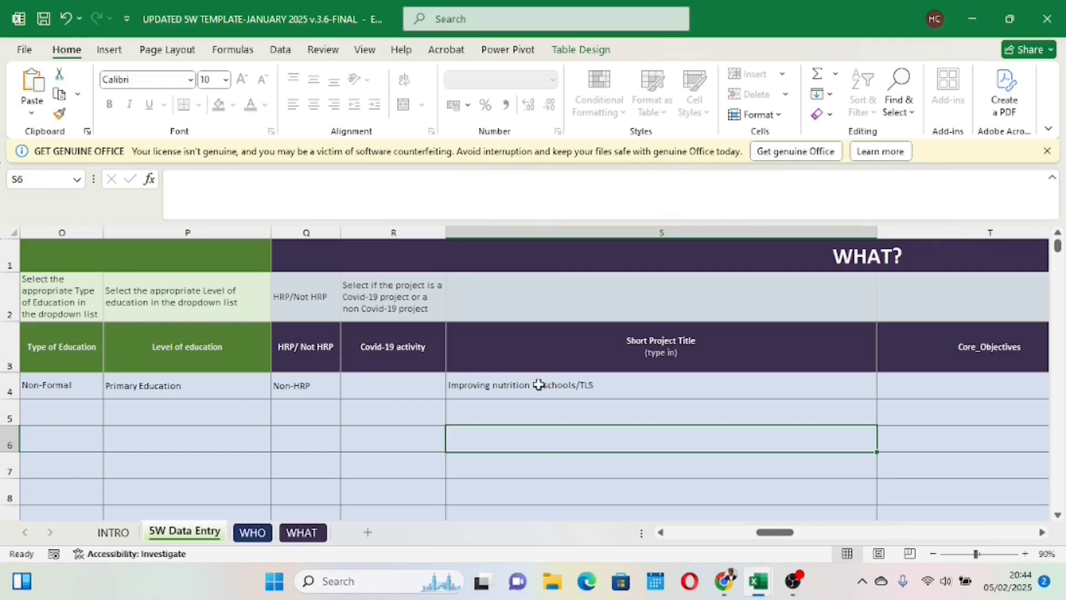
pyautogui.click(567, 388)
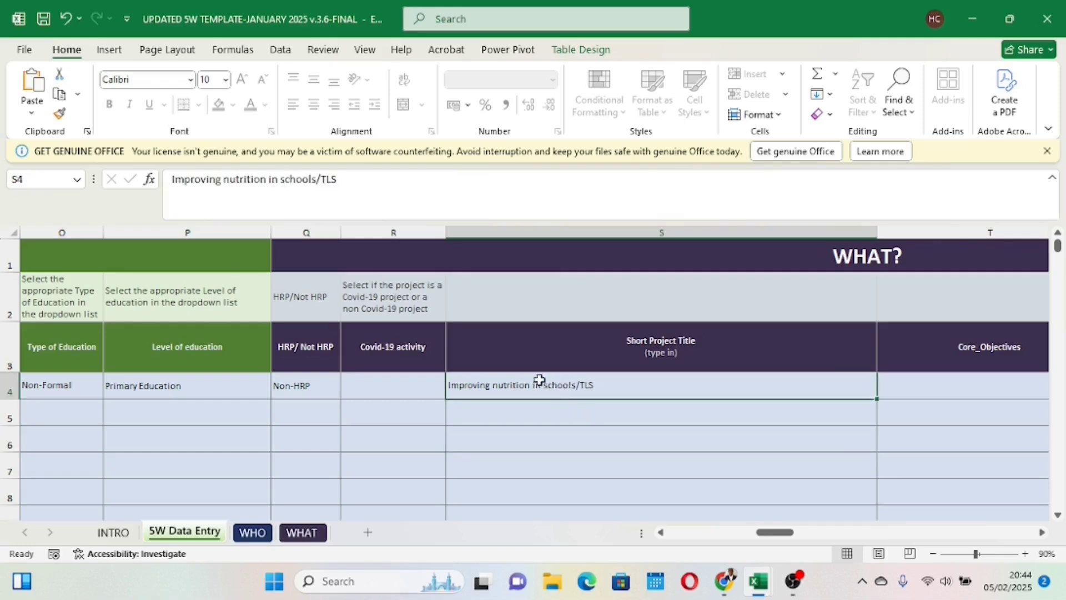
# Step: Set row 4's core objective to "COB 6 : School feeding program"
pyautogui.moveTo(774, 533); pyautogui.dragTo(807, 538)
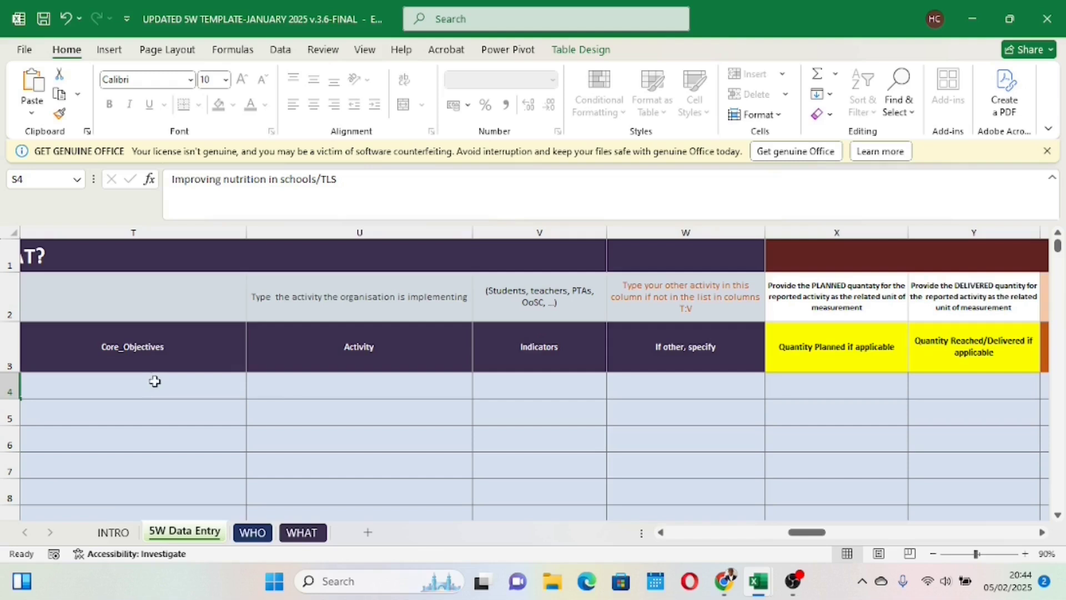
pyautogui.click(356, 398)
pyautogui.click(519, 383)
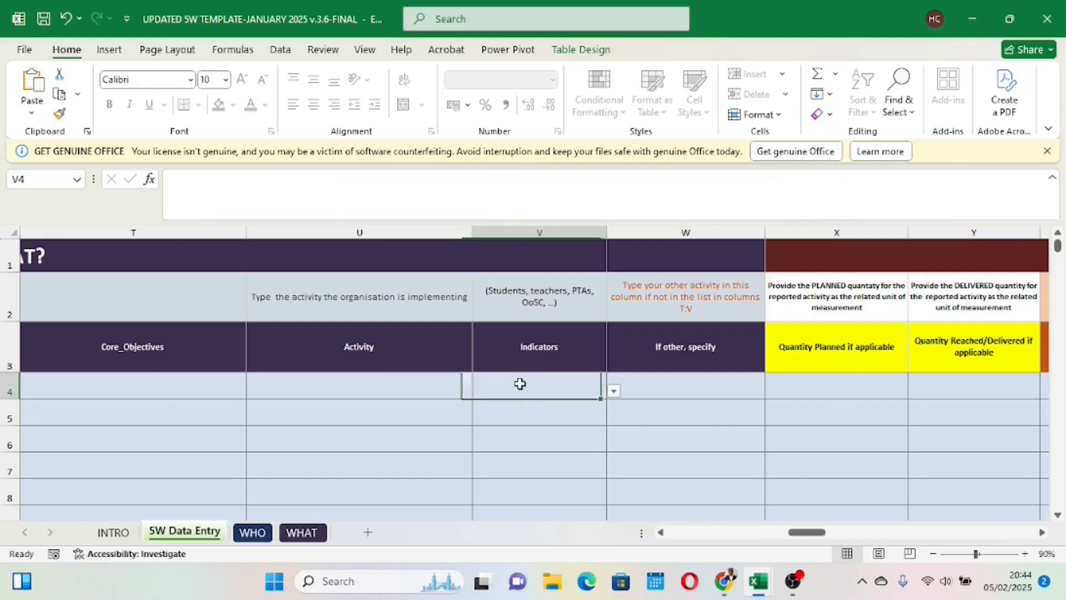
pyautogui.click(174, 385)
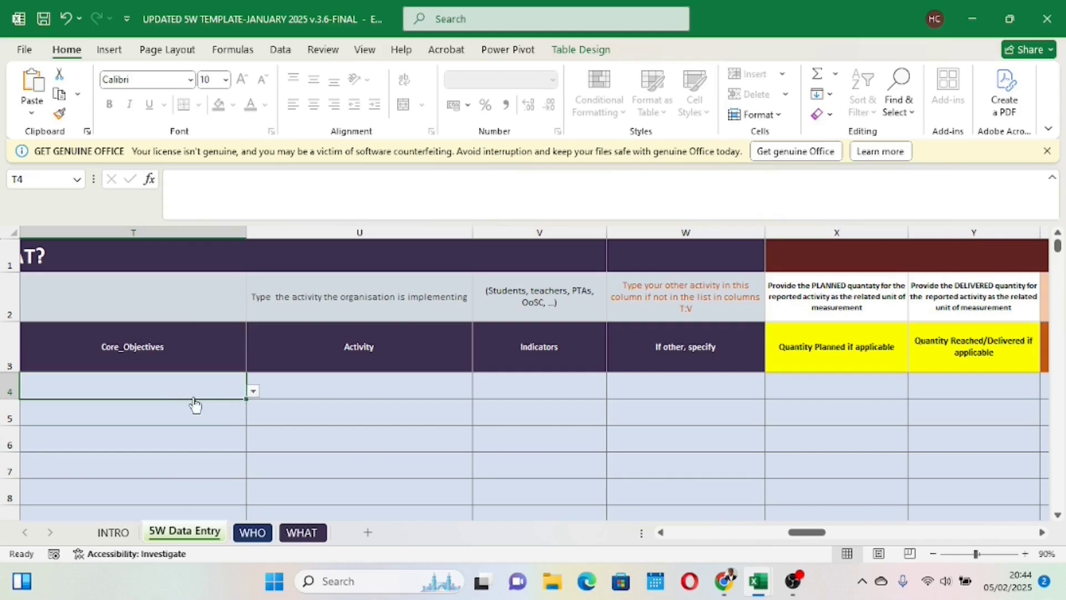
pyautogui.click(252, 391)
pyautogui.scroll(-3, 247, 466)
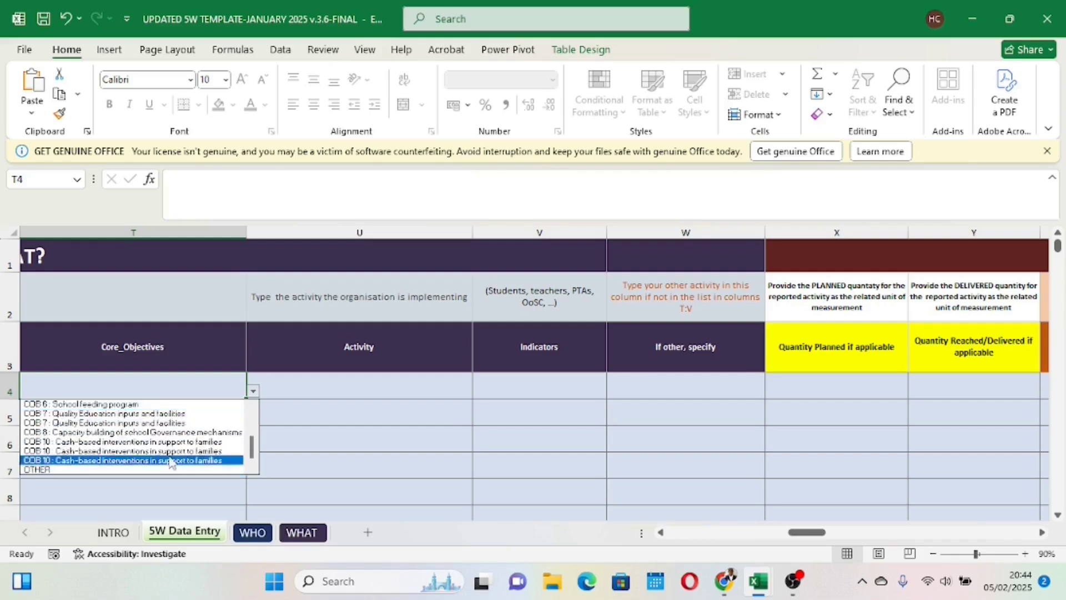
pyautogui.click(128, 405)
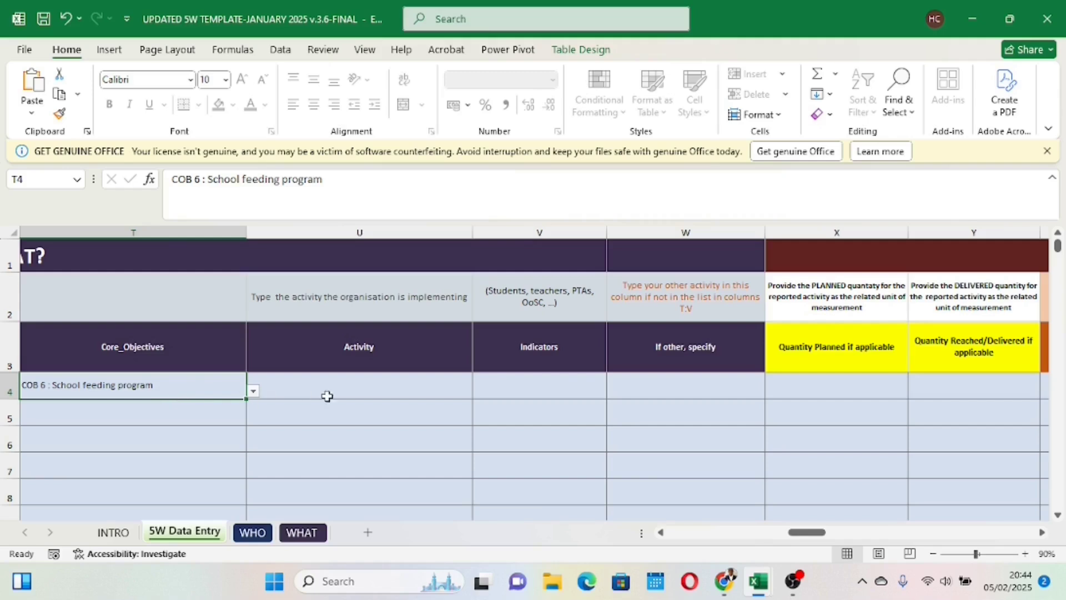
# Step: Choose "Implementation of a school feeding program" as the activity in row 4
pyautogui.click(355, 395)
pyautogui.click(481, 394)
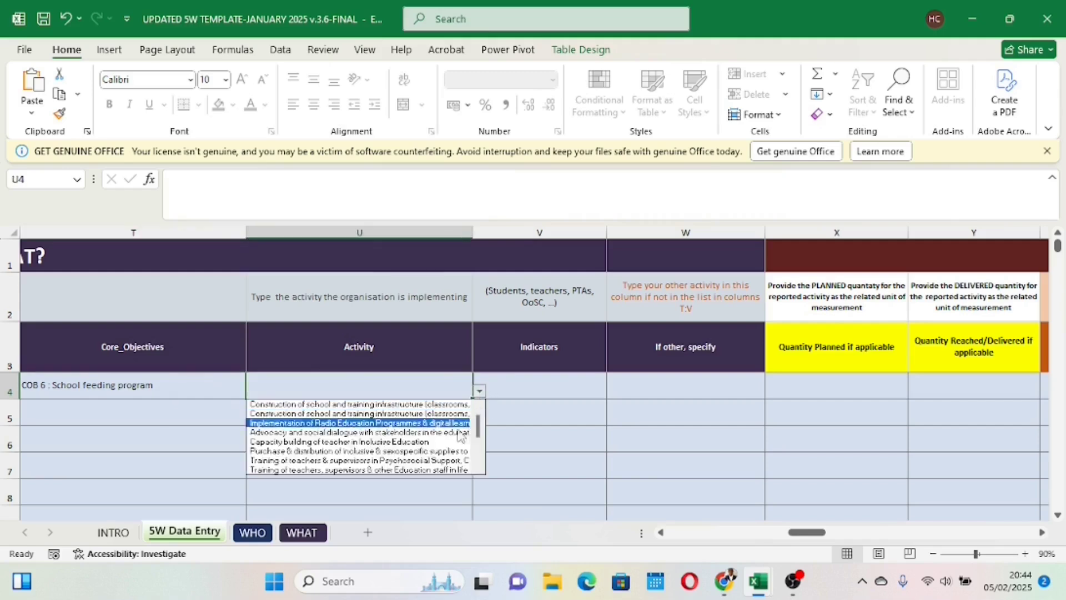
pyautogui.click(477, 468)
pyautogui.click(477, 468)
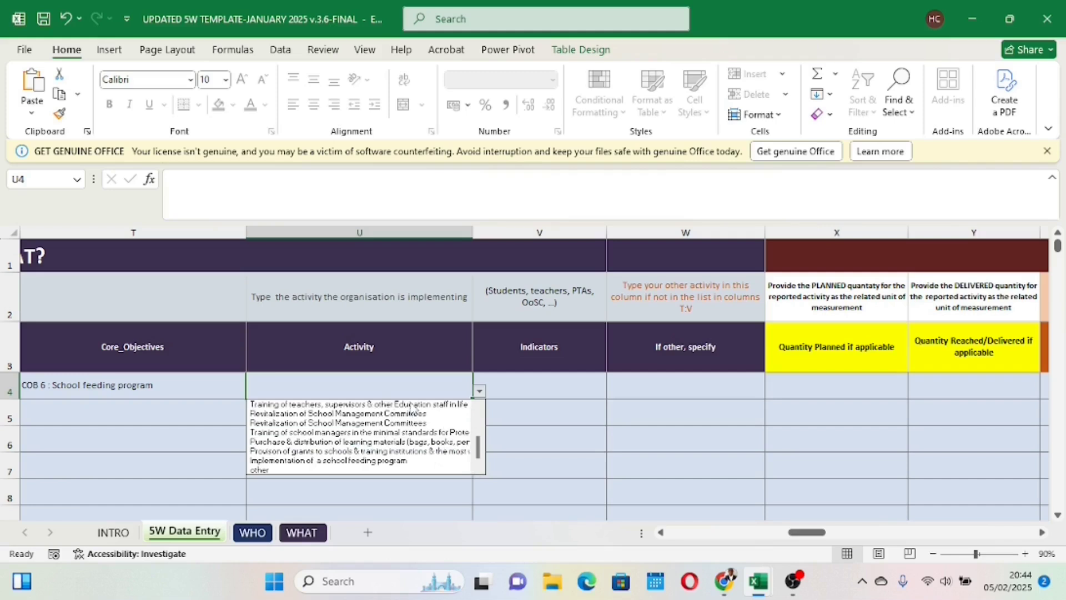
pyautogui.click(349, 461)
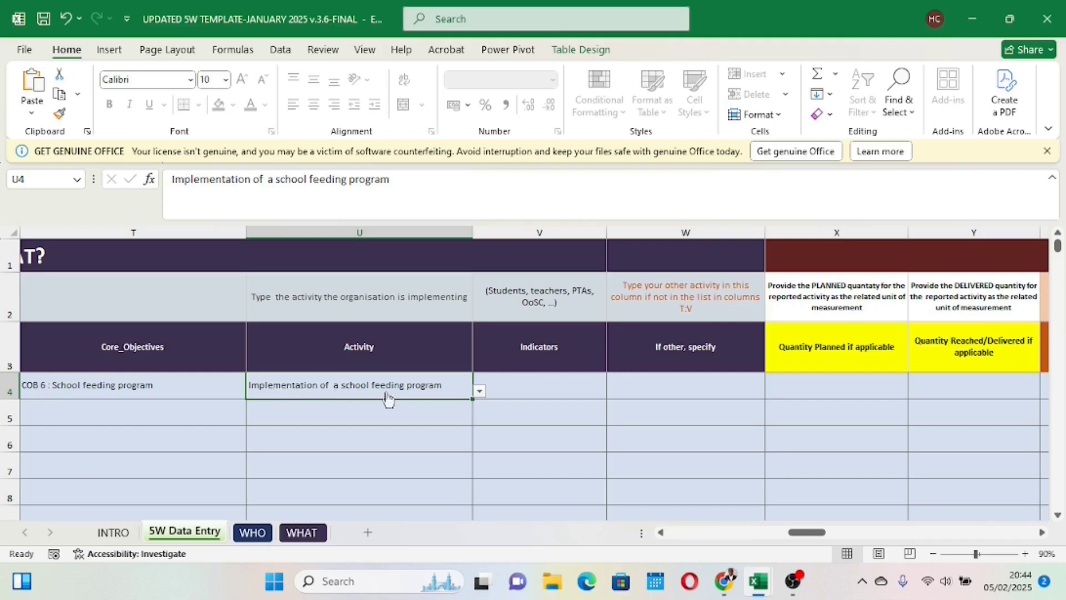
# Step: Set row 4's indicator to "Number of girls, boys & adolescents affected by crisis who benefit from the school feeding program"
pyautogui.click(530, 384)
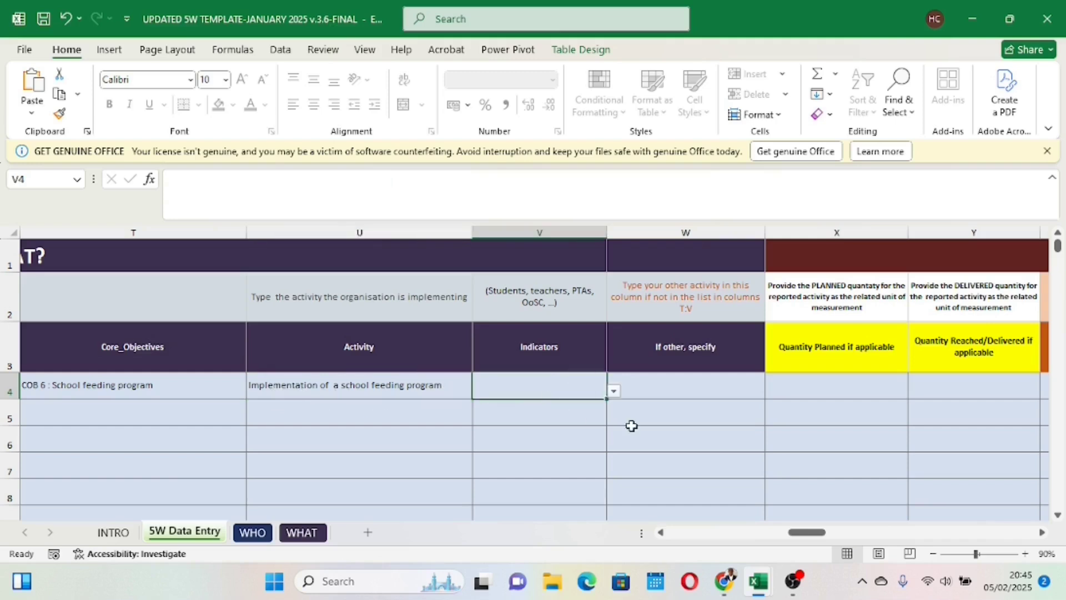
pyautogui.click(614, 391)
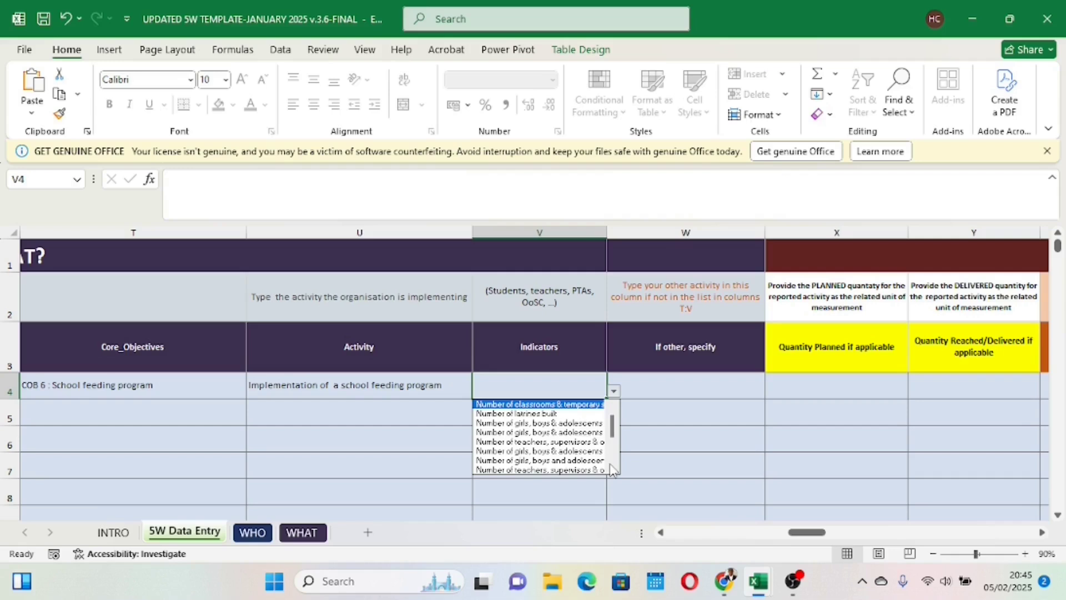
pyautogui.scroll(-2, 611, 469)
pyautogui.click(558, 461)
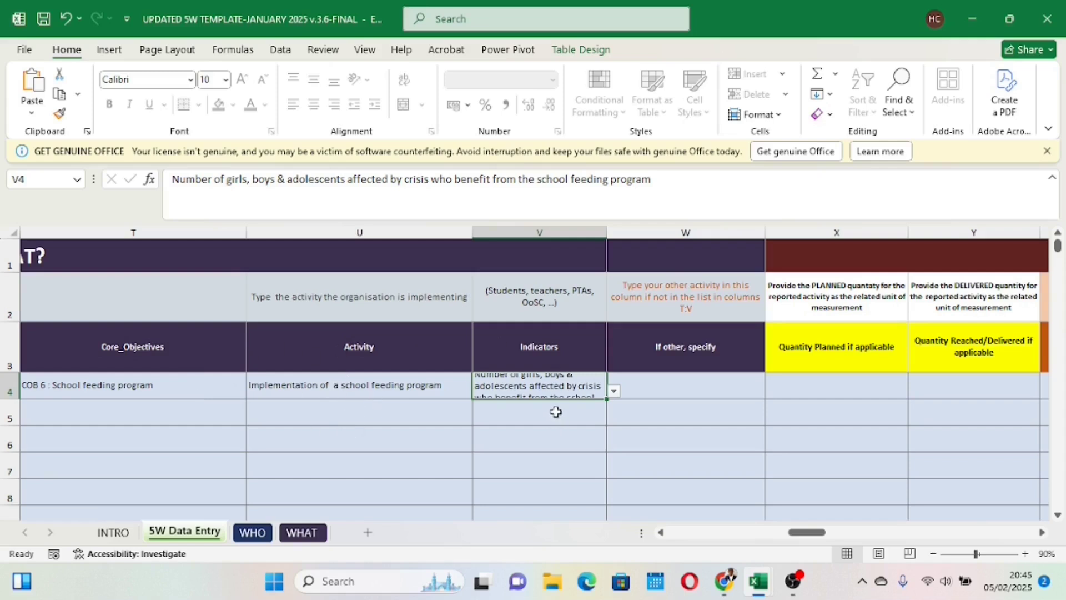
# Step: Change row 4's core objective to "OTHER" and its activity to "other"
pyautogui.click(210, 392)
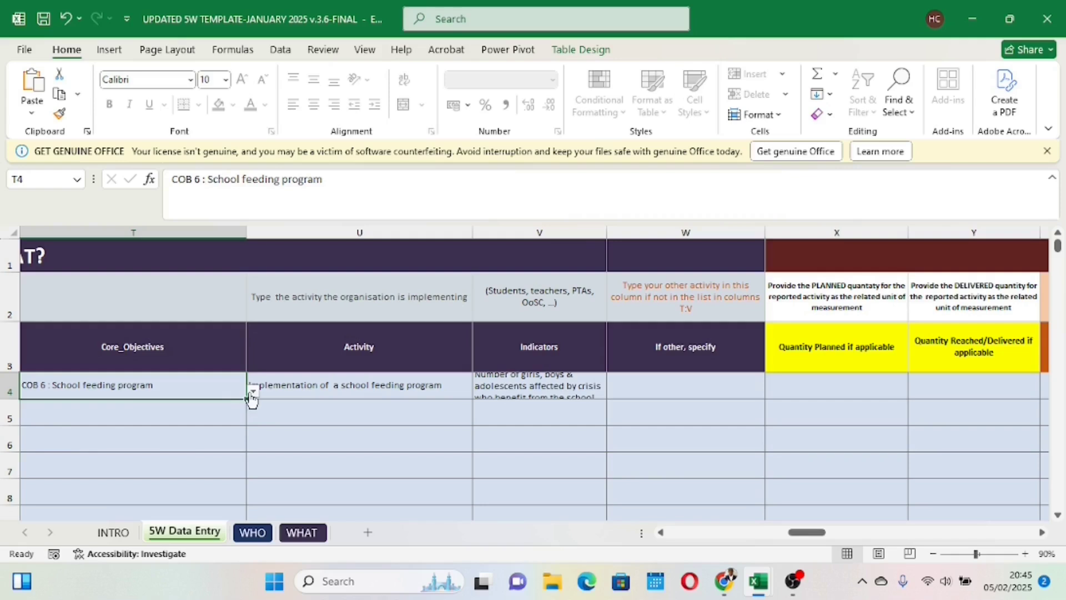
pyautogui.click(252, 395)
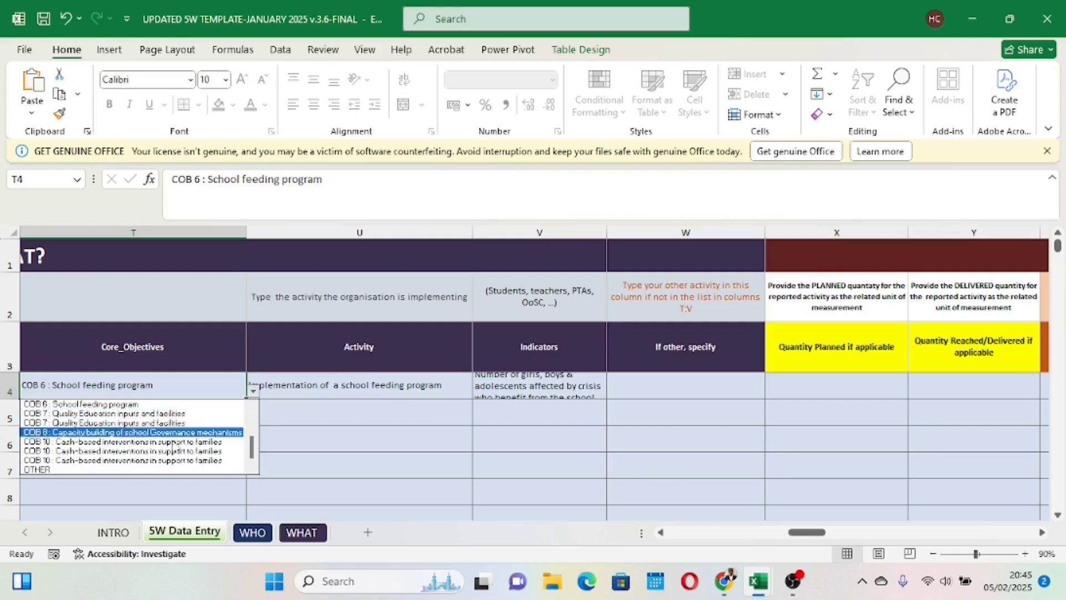
pyautogui.click(122, 469)
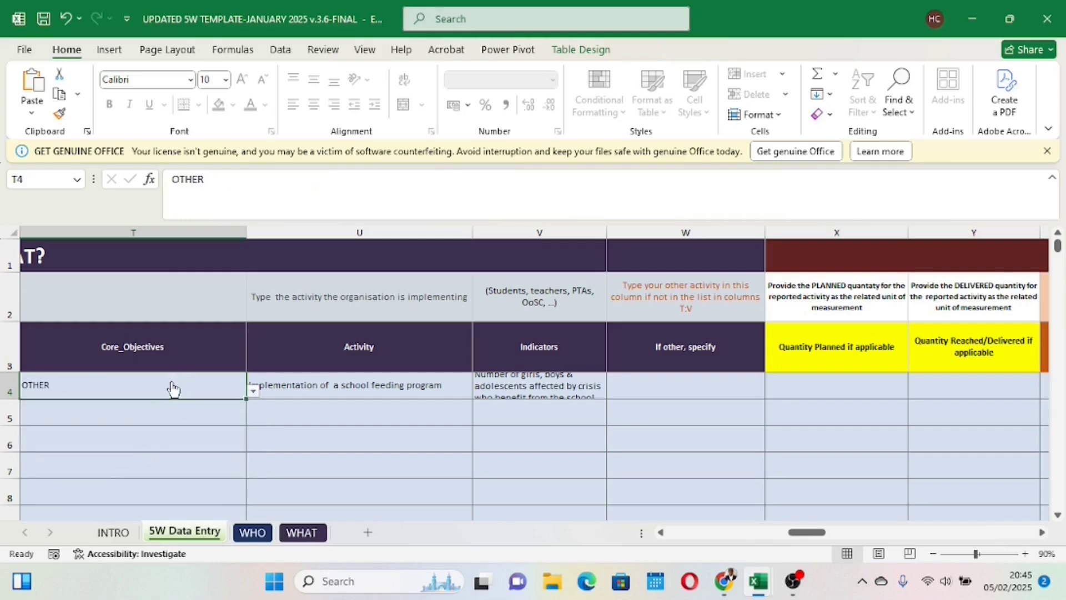
pyautogui.click(357, 385)
pyautogui.click(479, 391)
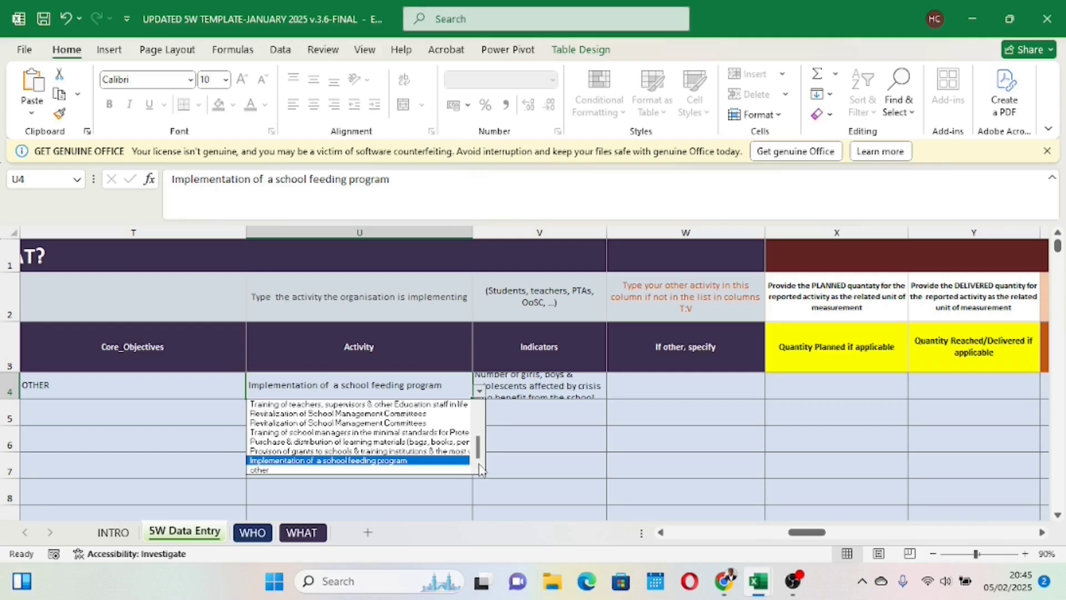
pyautogui.click(307, 471)
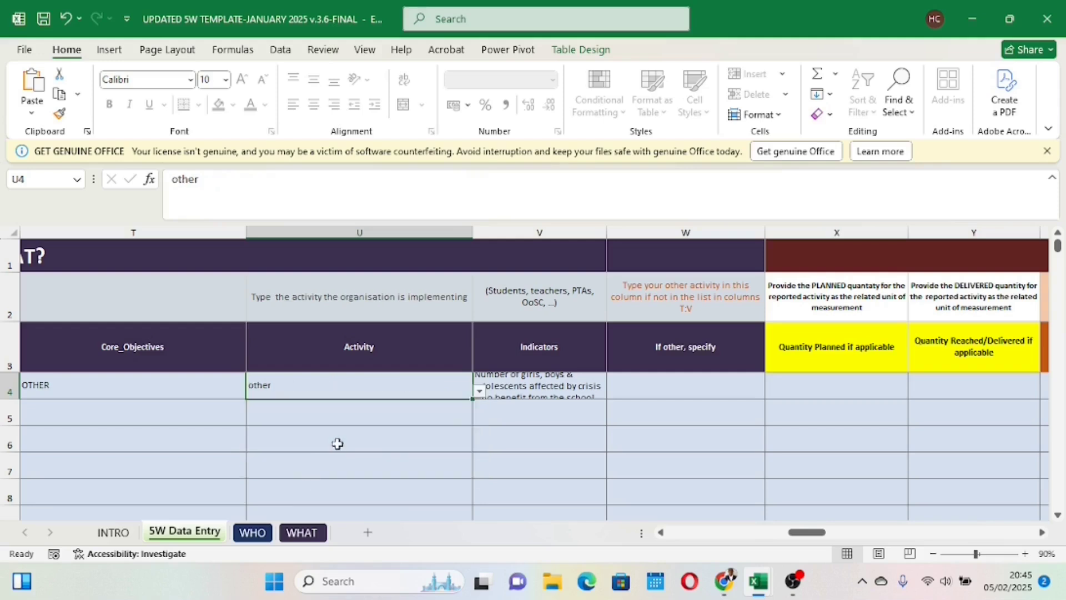
# Step: Change row 4's indicator to "other" and check it against the core objective and activity cells
pyautogui.click(550, 389)
pyautogui.click(615, 392)
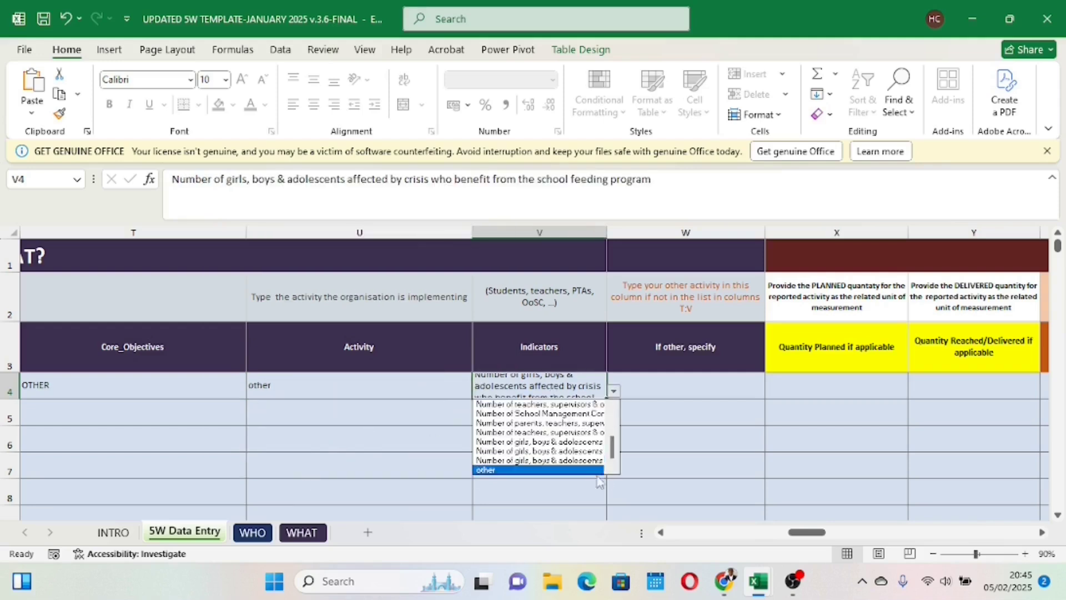
pyautogui.click(492, 473)
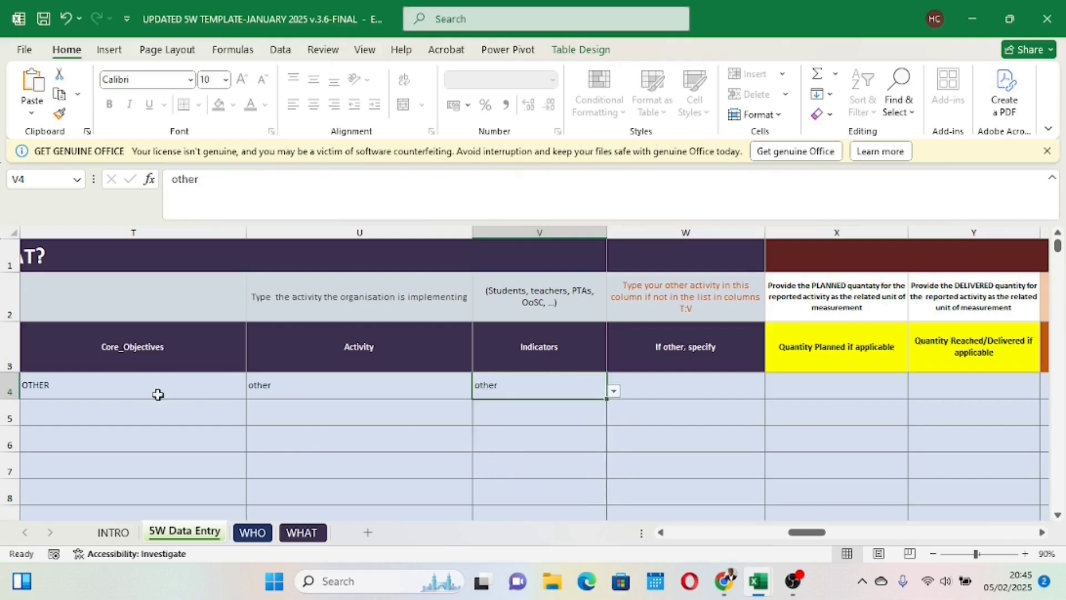
pyautogui.click(136, 393)
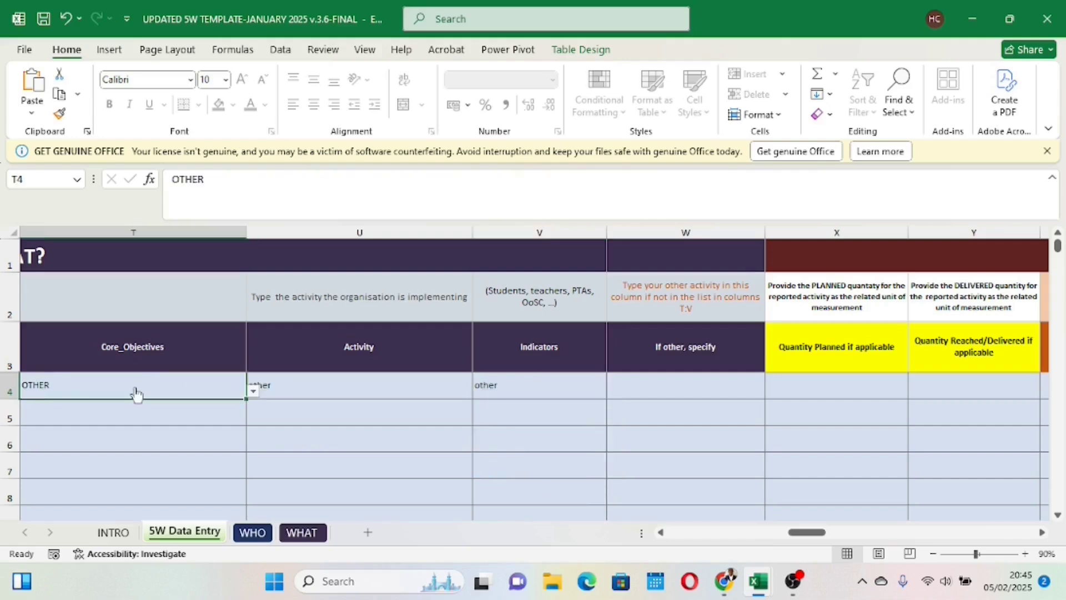
pyautogui.click(299, 389)
pyautogui.click(534, 389)
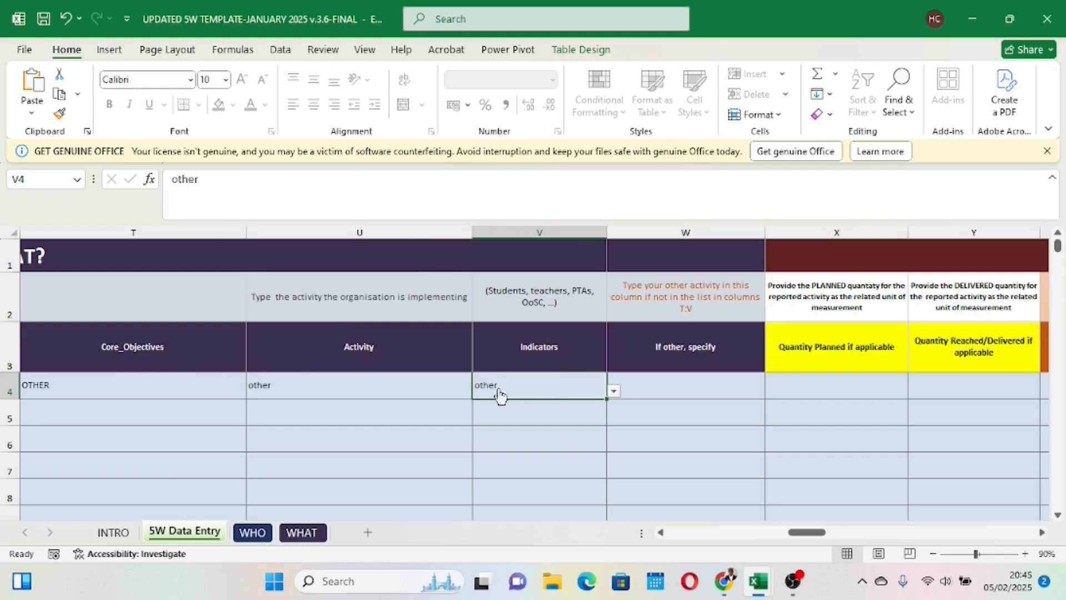
# Step: Enter "Sports and recreational Games" as the specified other activity in row 4
pyautogui.click(666, 382)
pyautogui.doubleClick(662, 385)
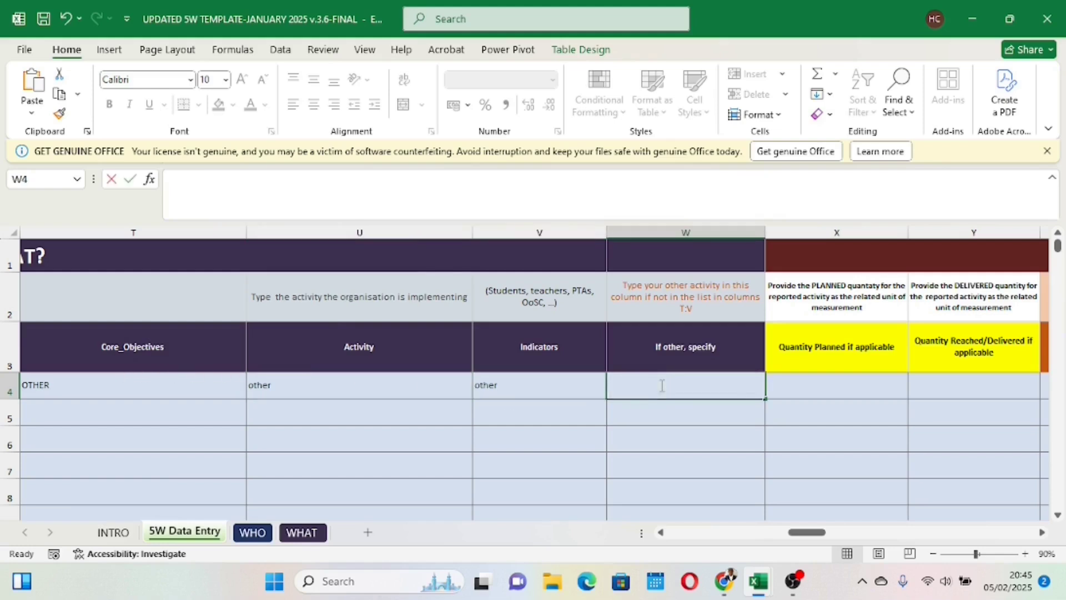
pyautogui.write('Sports and recreational g')
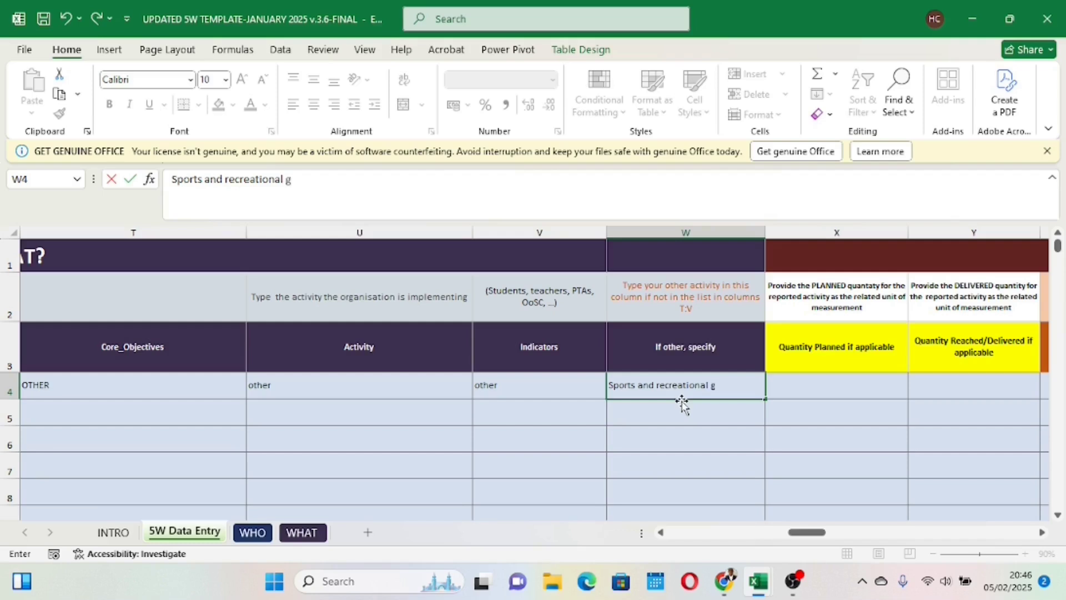
pyautogui.press('BackSpace')
pyautogui.write('Games')
pyautogui.press('Return')
pyautogui.click(689, 386)
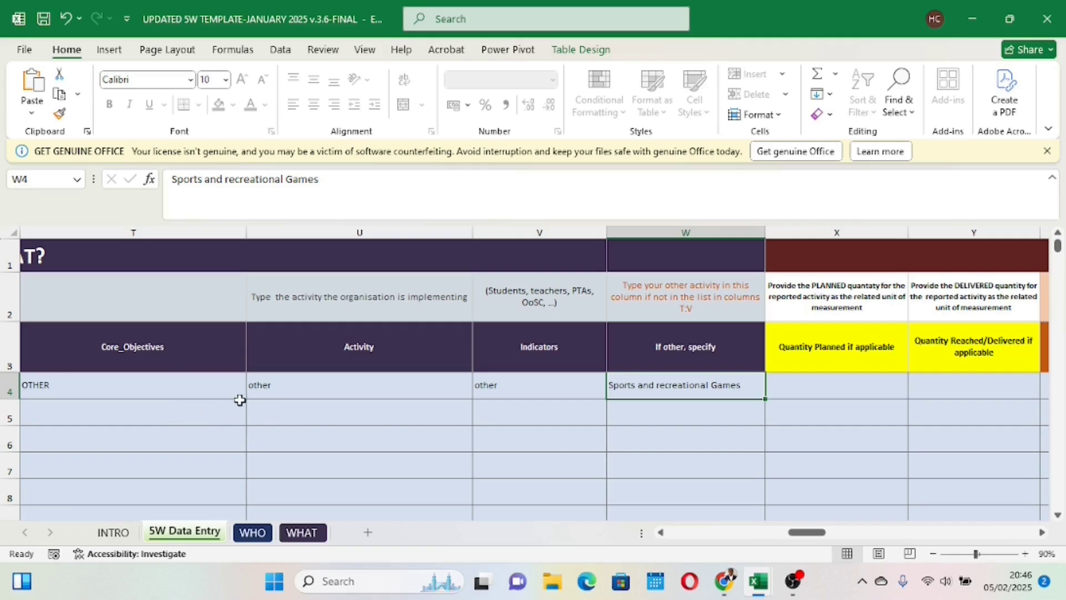
# Step: Enter 20 as the planned quantity and 15 as the reached/delivered quantity in row 4
pyautogui.moveTo(804, 536); pyautogui.dragTo(833, 535)
pyautogui.click(260, 384)
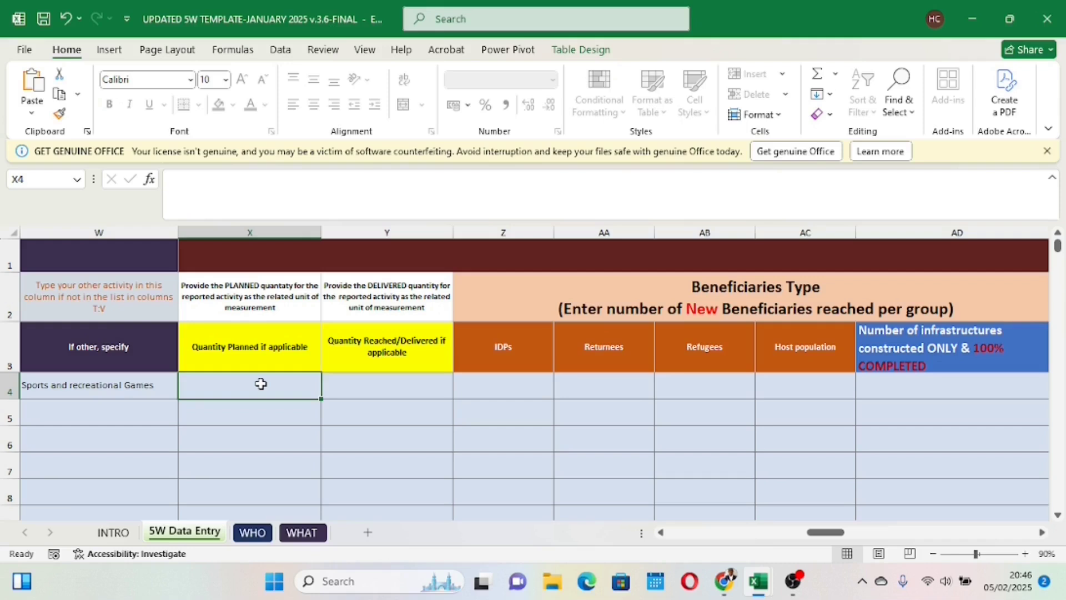
pyautogui.write('2')
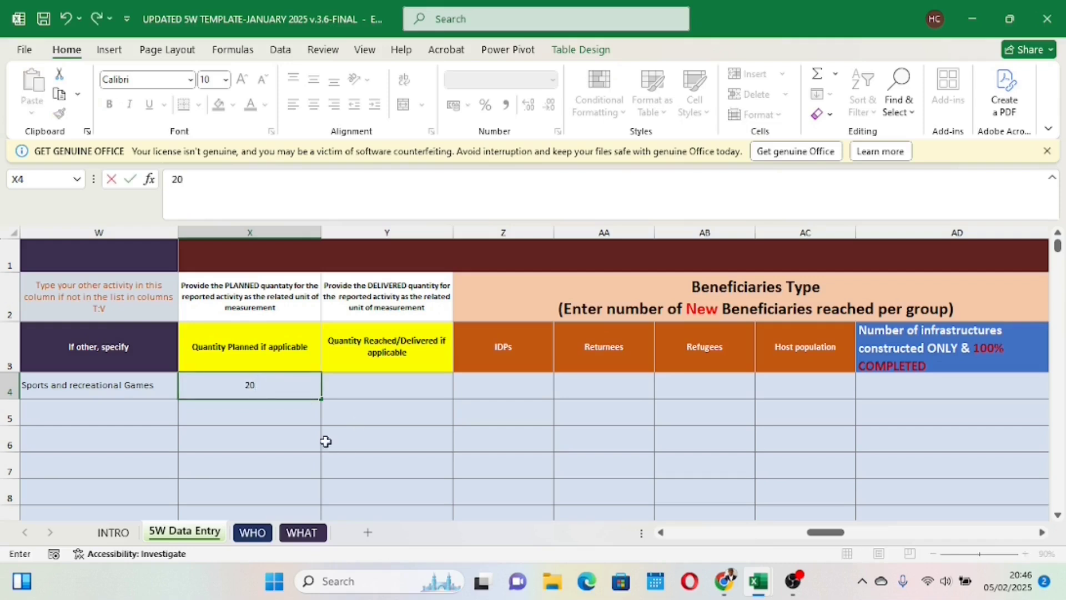
pyautogui.write('0')
pyautogui.press('Return')
pyautogui.click(379, 380)
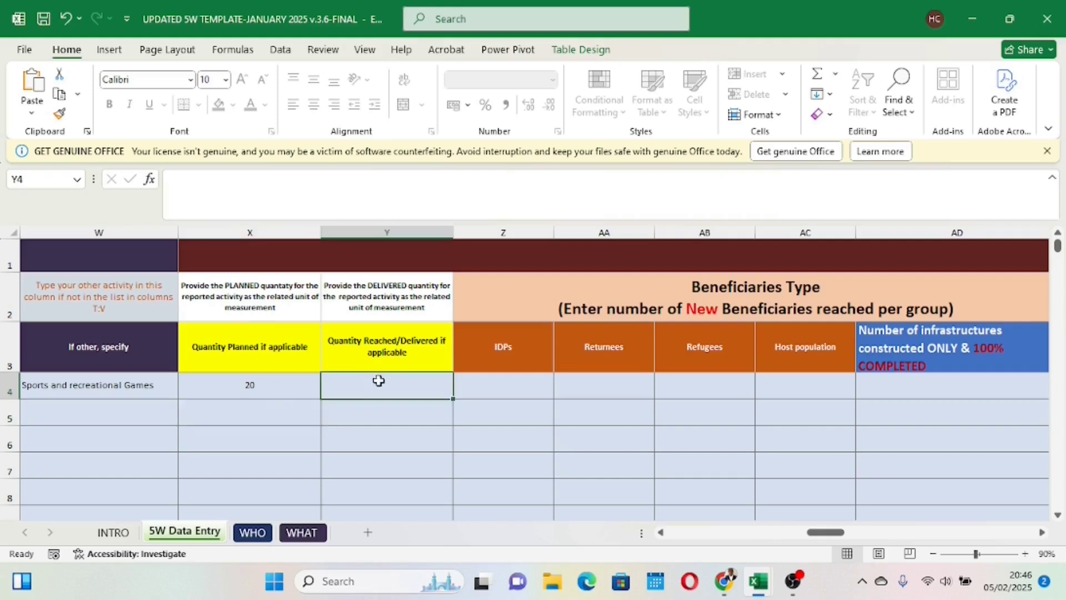
pyautogui.write('15')
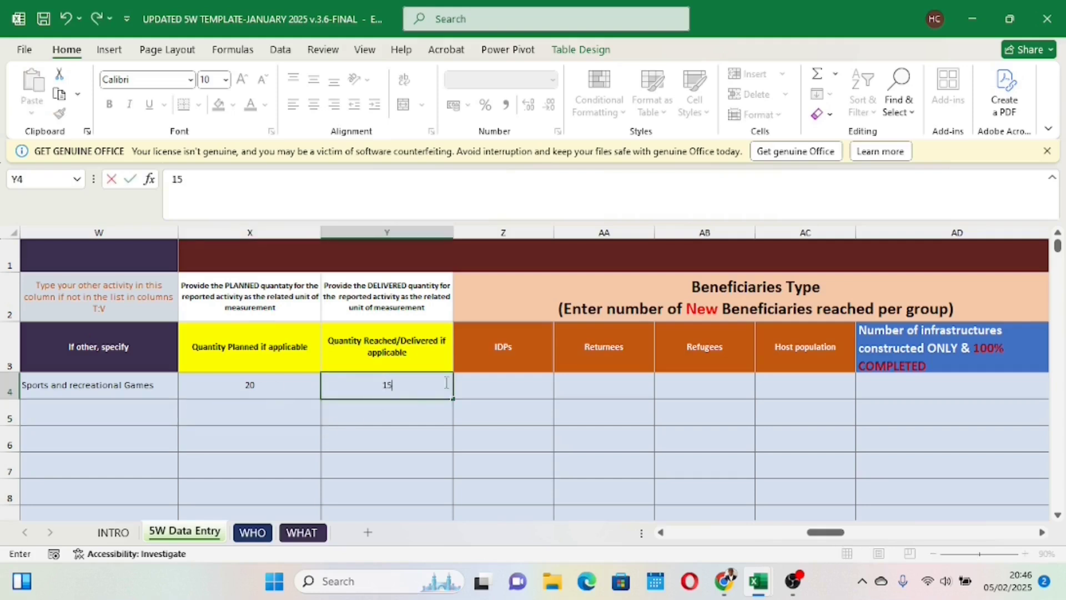
pyautogui.click(368, 466)
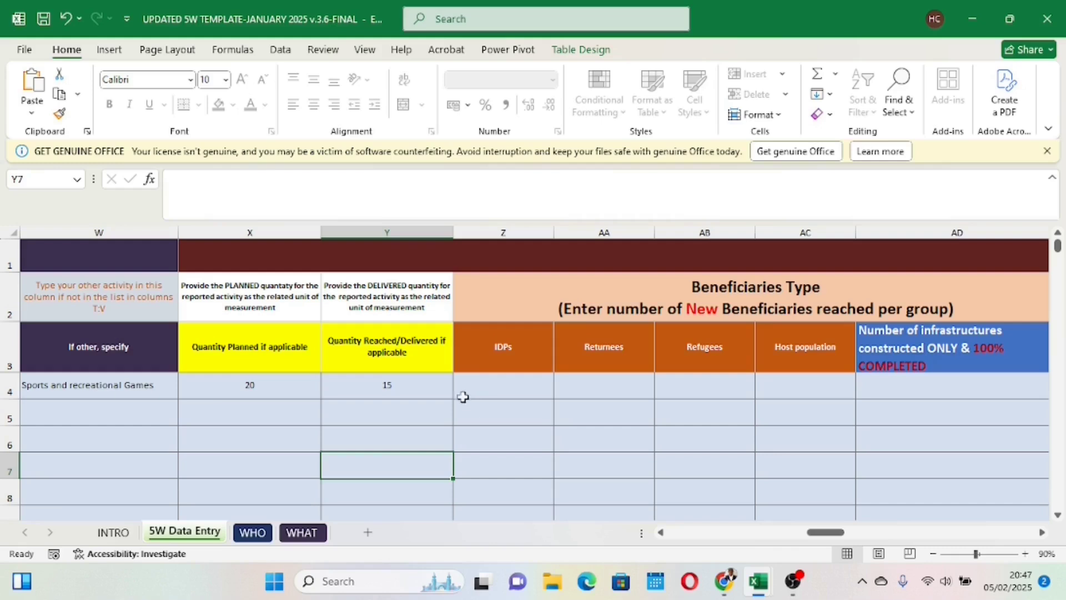
pyautogui.click(413, 384)
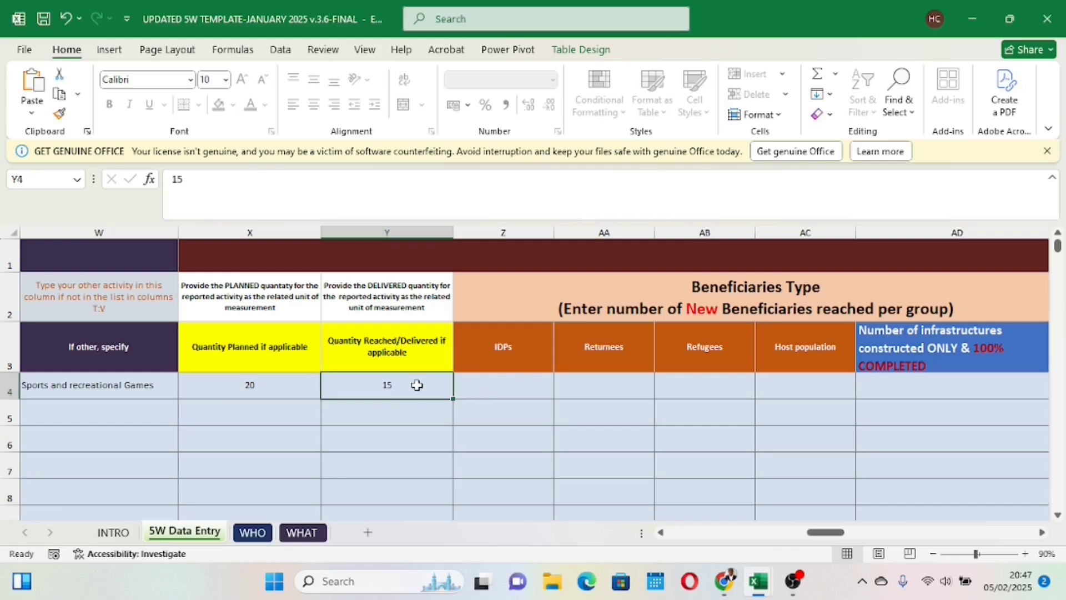
# Step: Enter 5 IDPs and 10 host population members as new beneficiaries in row 4
pyautogui.click(501, 388)
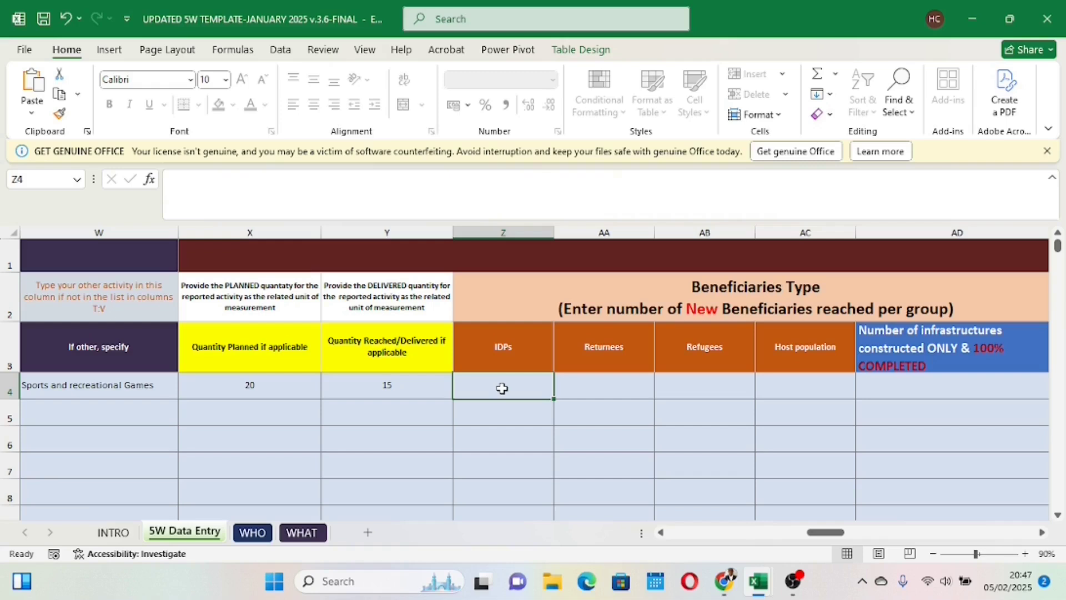
pyautogui.write('5')
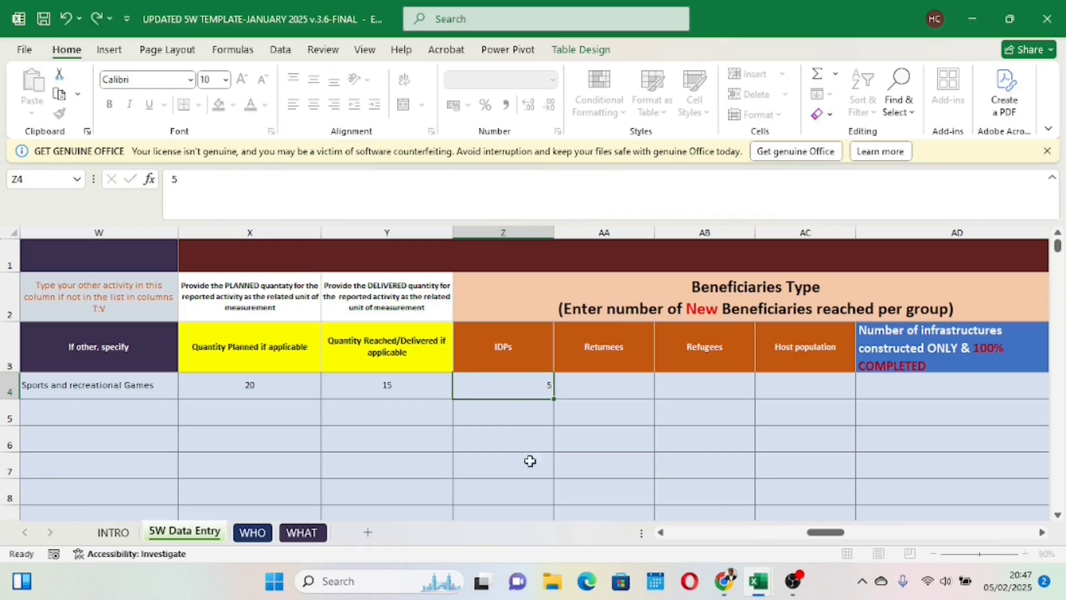
pyautogui.click(527, 460)
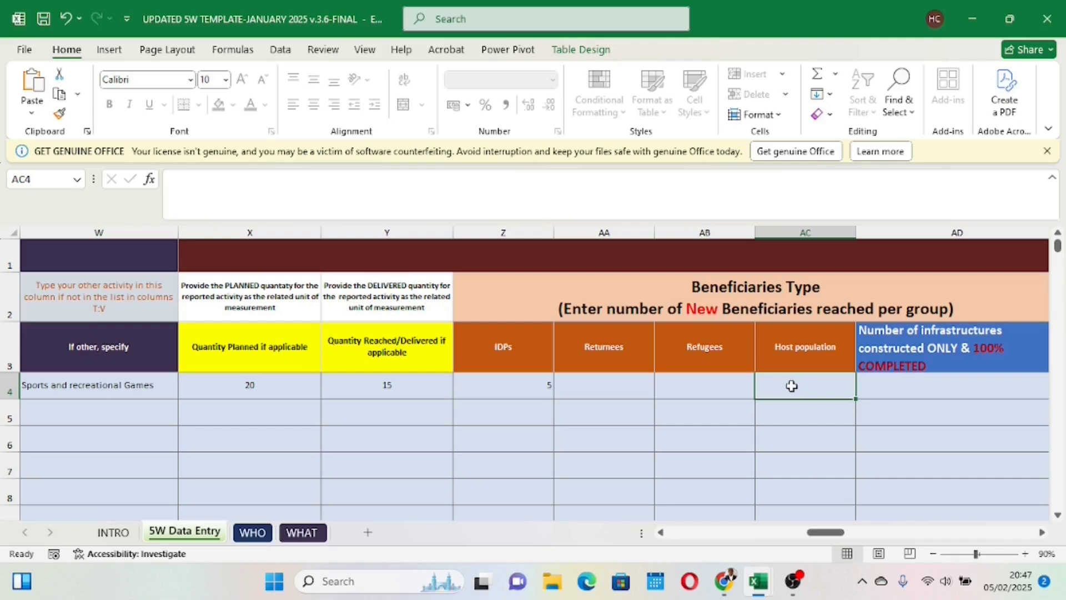
pyautogui.write('10')
pyautogui.click(668, 465)
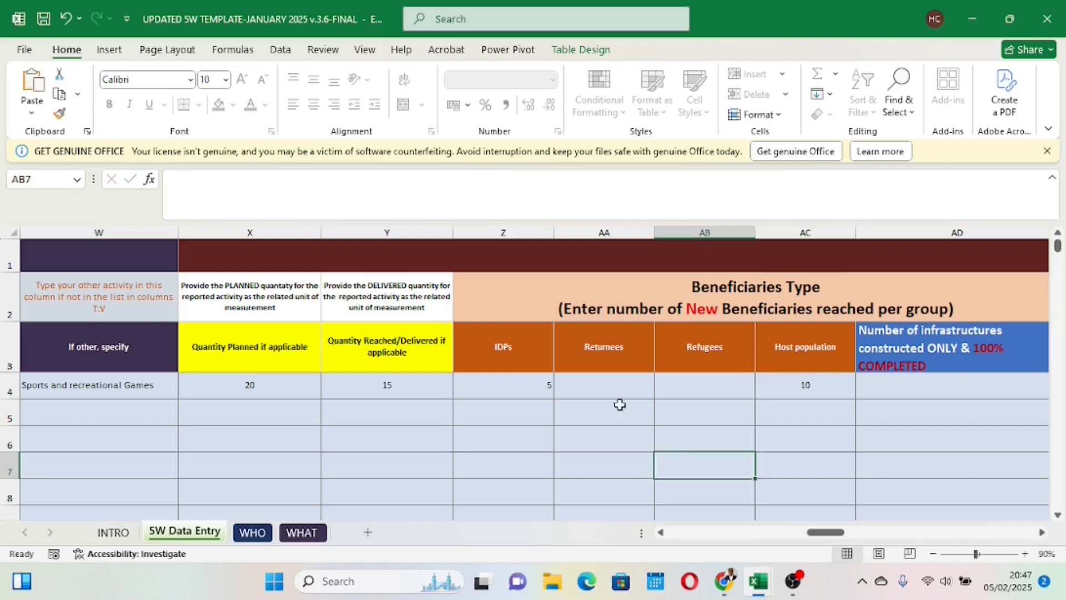
# Step: Review row 4's delivered and planned quantities and enter 0 for its returnees
pyautogui.click(394, 380)
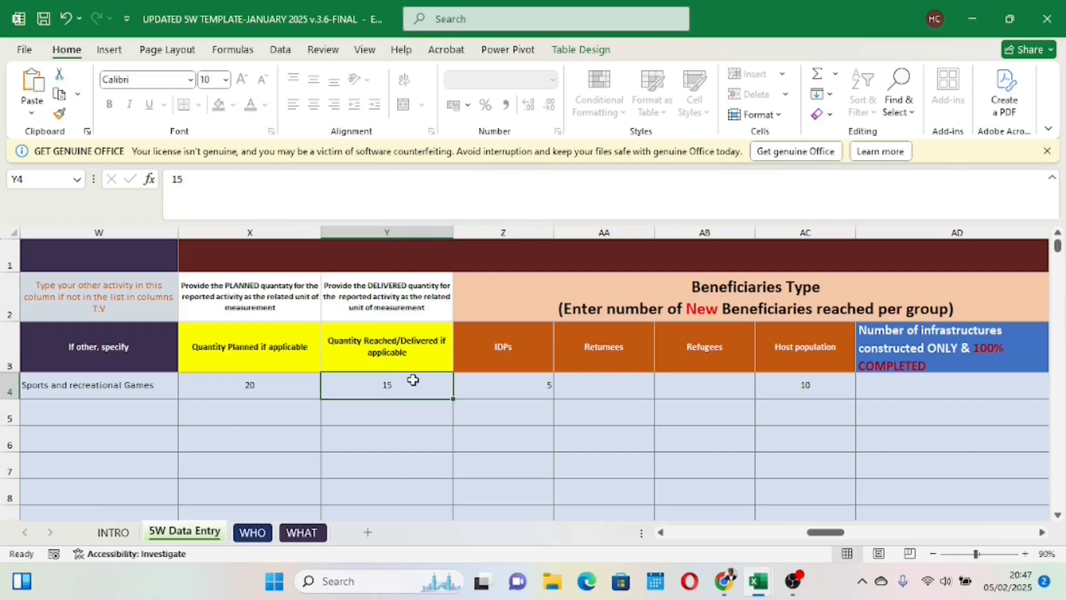
pyautogui.click(280, 383)
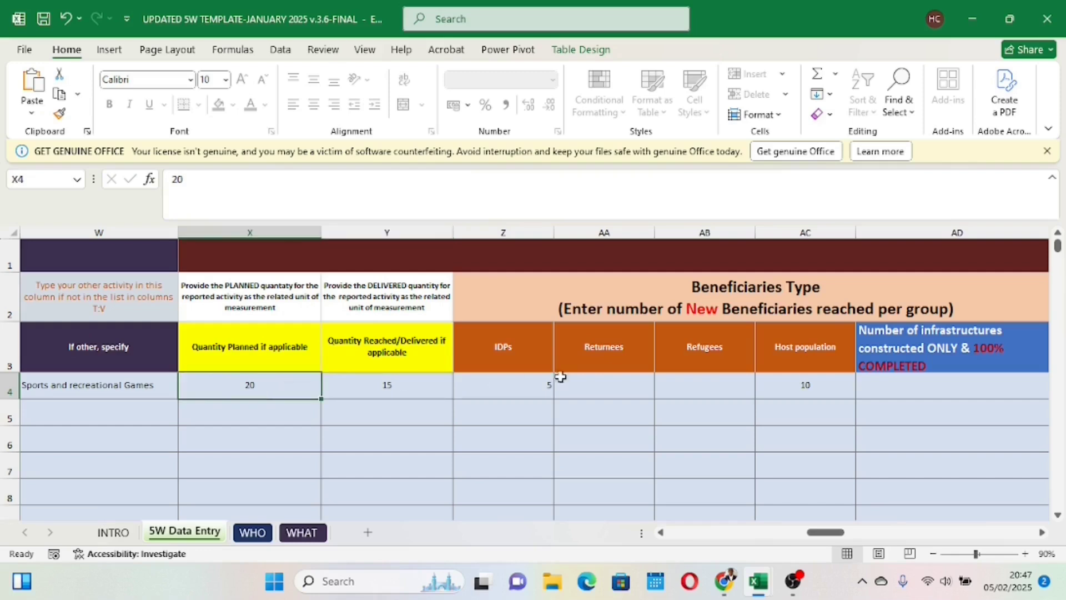
pyautogui.click(595, 384)
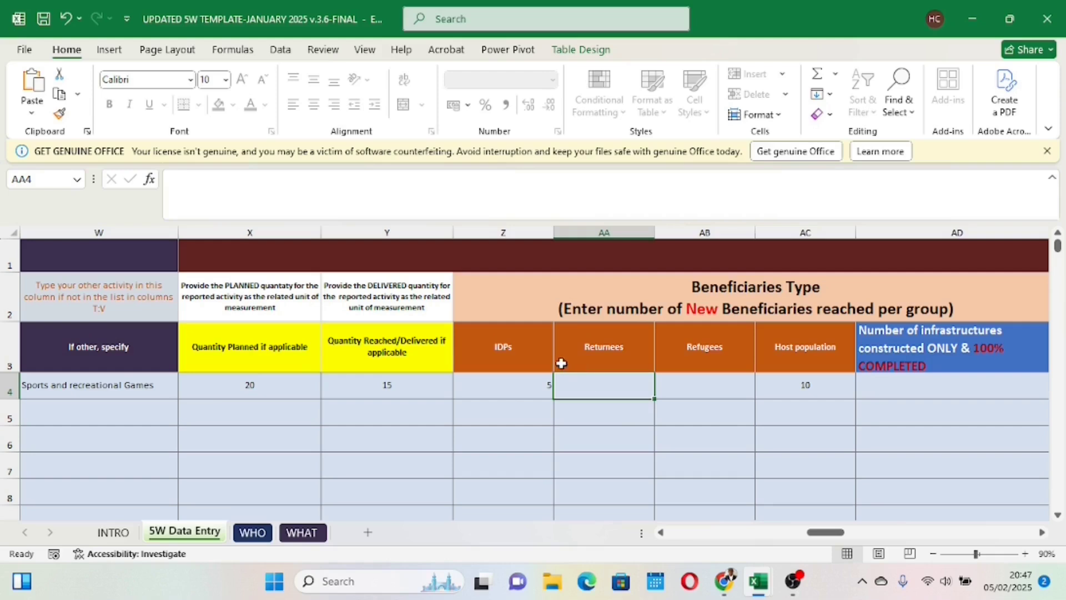
pyautogui.write('0')
# Step: Try to edit the Refugees cell in row 4
pyautogui.click(697, 393)
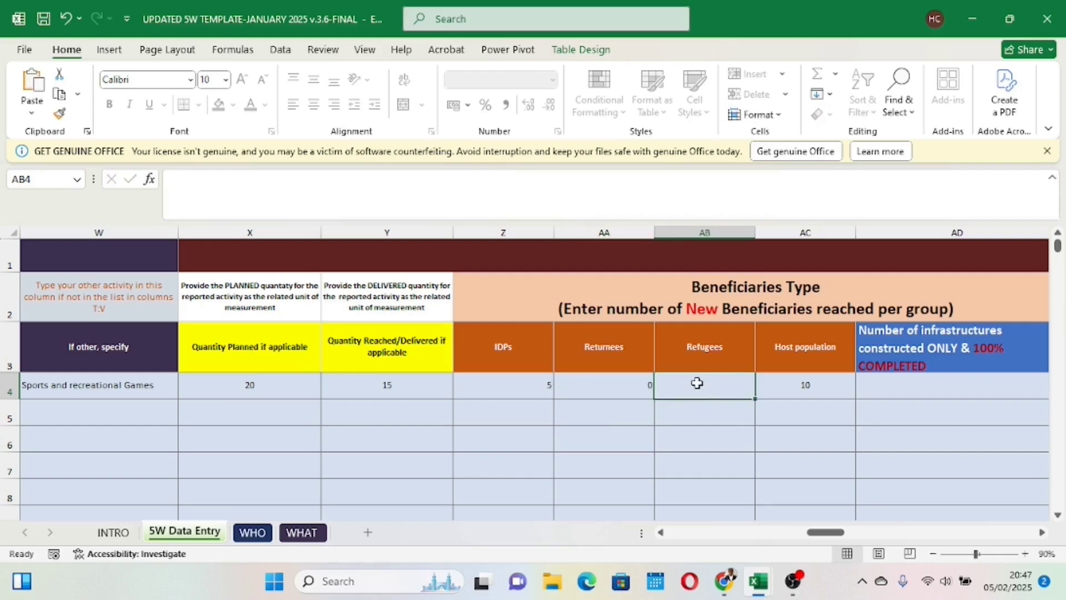
pyautogui.doubleClick(686, 383)
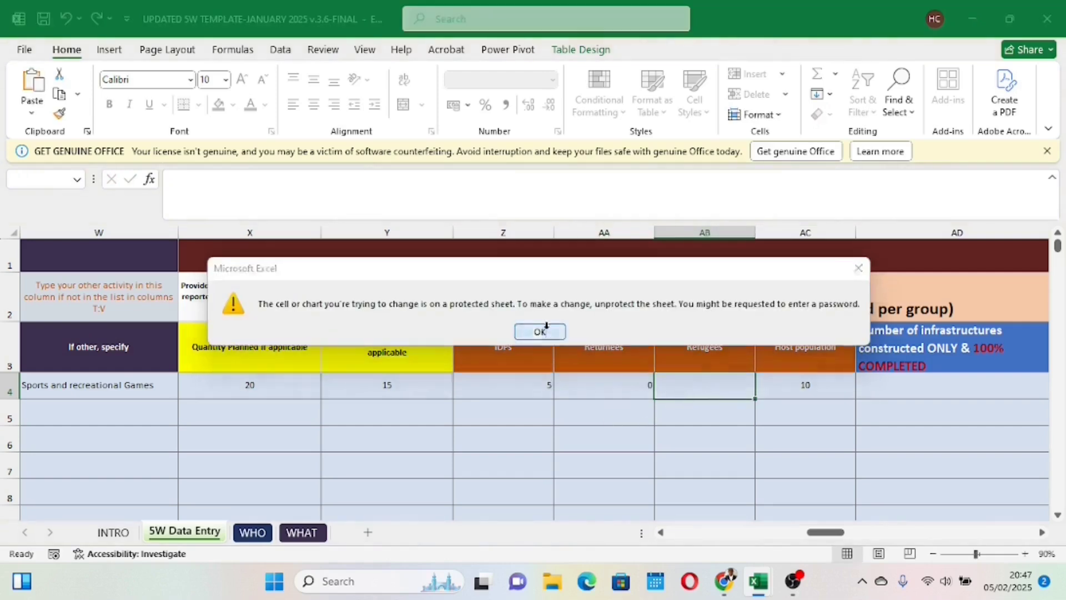
pyautogui.click(542, 328)
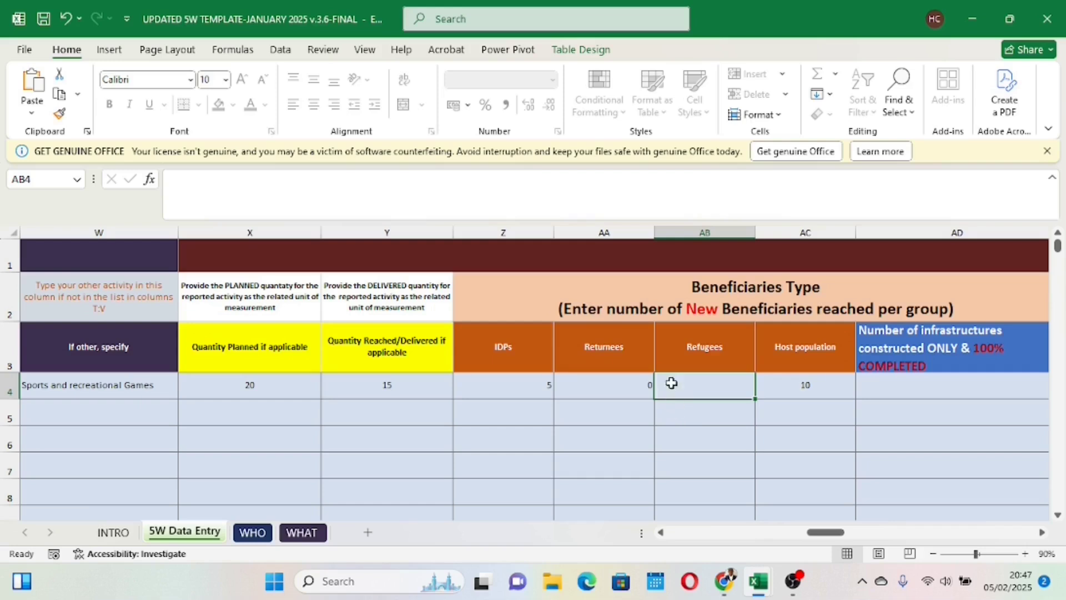
# Step: Compare row 4's delivered quantity with its beneficiary counts, and examine the completed infrastructures and total beneficiaries by status columns
pyautogui.click(501, 382)
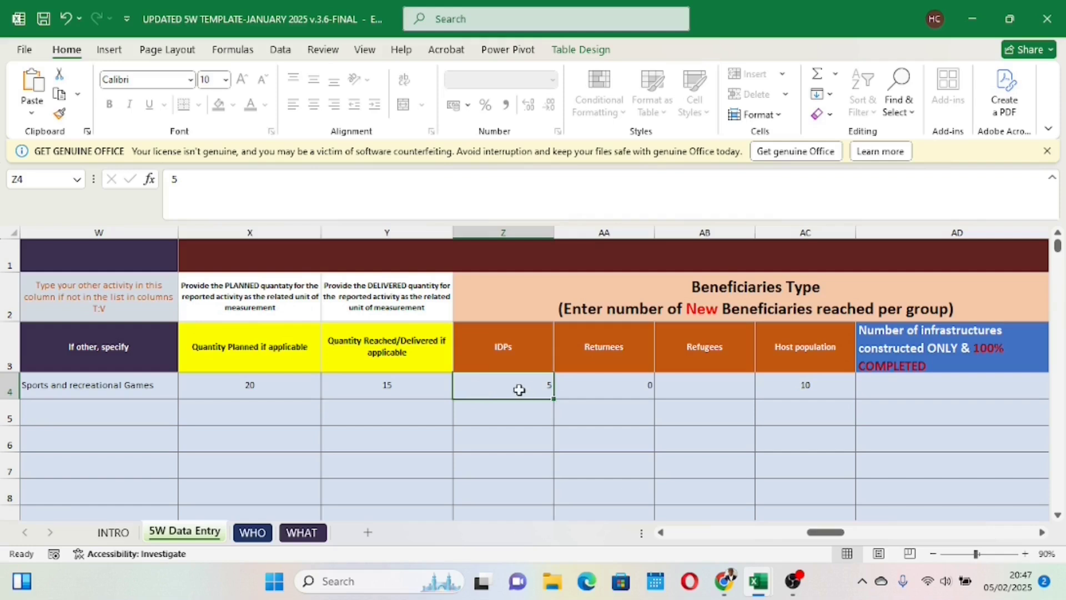
pyautogui.click(407, 386)
pyautogui.click(502, 391)
pyautogui.click(791, 389)
pyautogui.moveTo(821, 533); pyautogui.dragTo(841, 532)
pyautogui.click(449, 345)
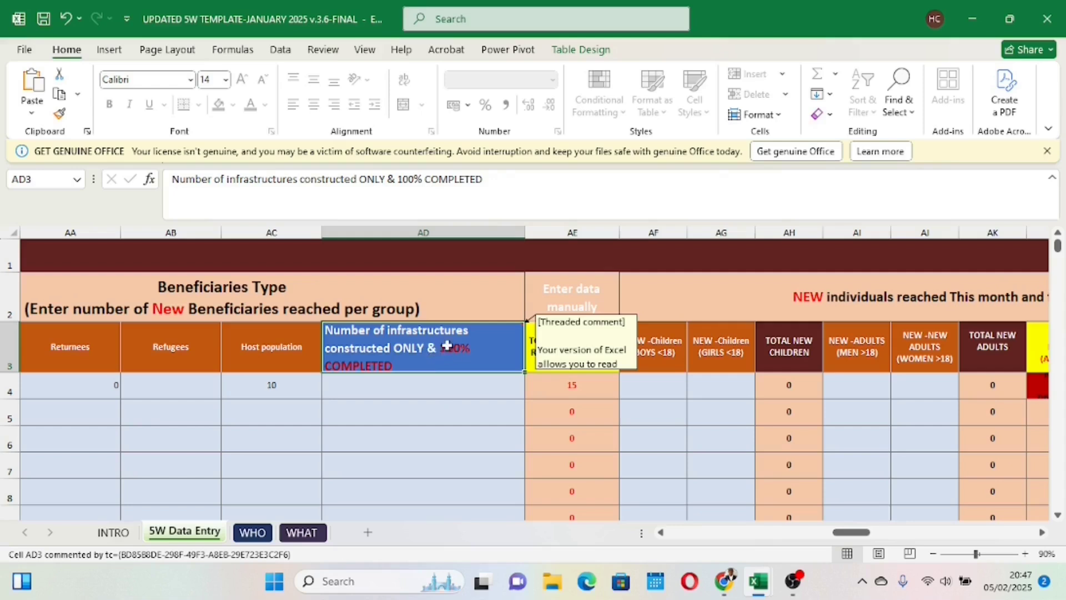
pyautogui.click(426, 383)
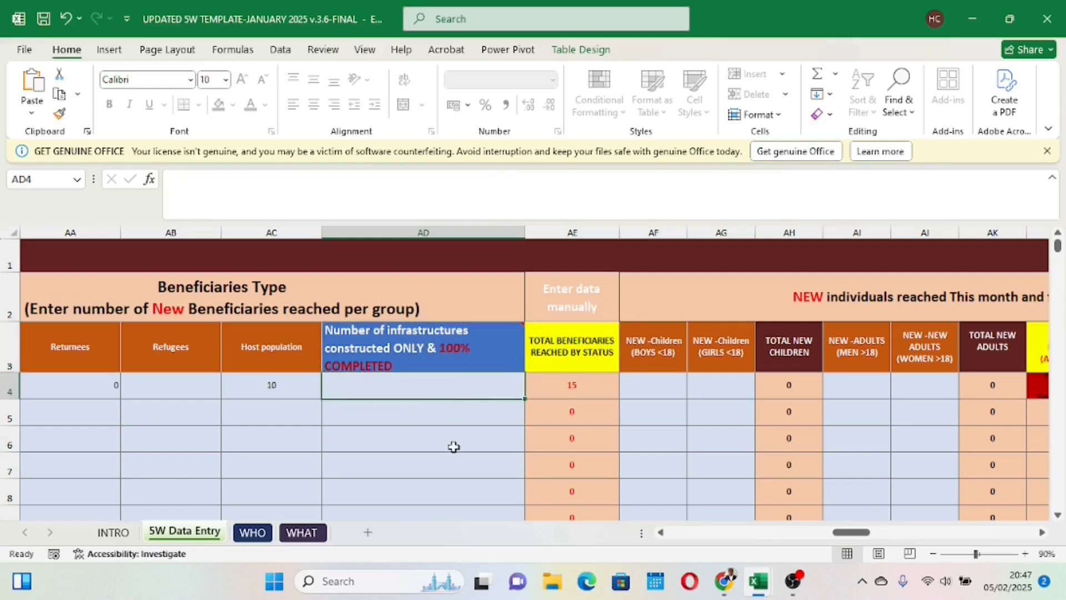
pyautogui.moveTo(846, 532); pyautogui.dragTo(823, 531)
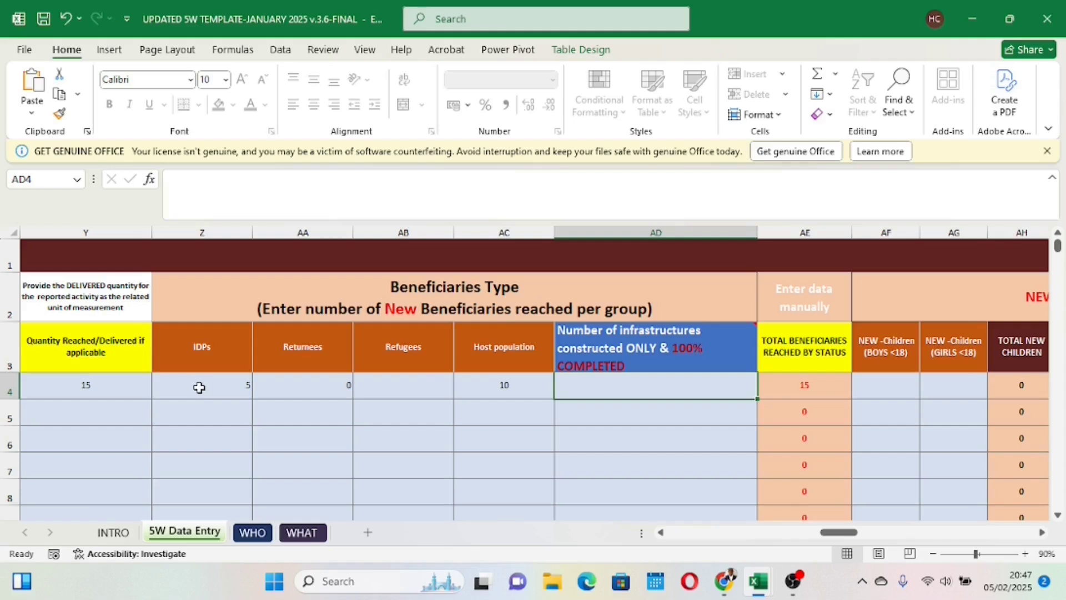
# Step: Enter 7 new boys and 8 new girls under 18 as individuals reached in row 4
pyautogui.click(813, 383)
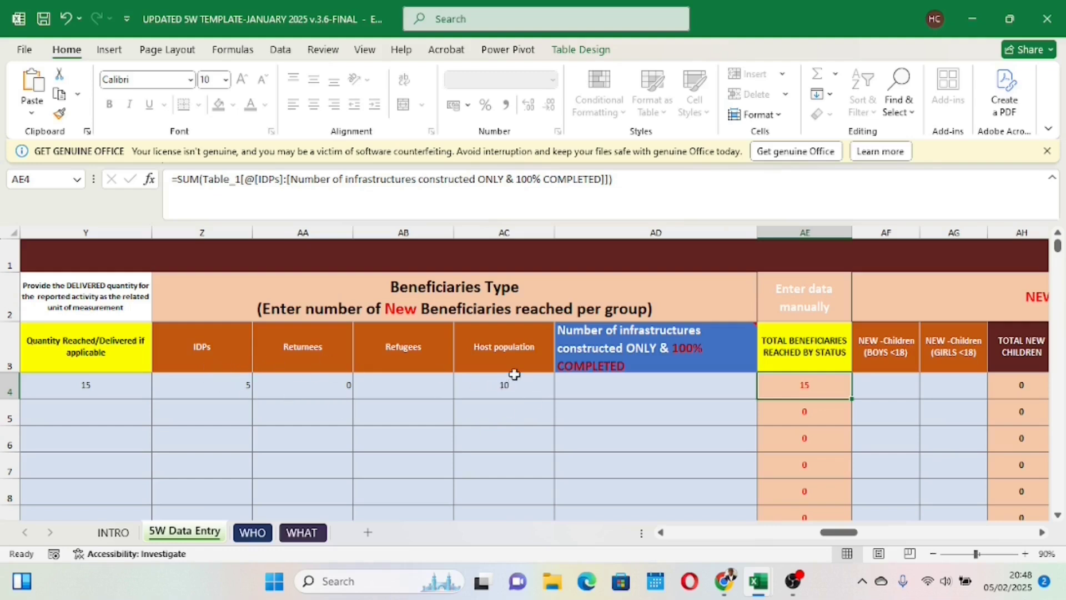
pyautogui.moveTo(831, 531); pyautogui.dragTo(865, 521)
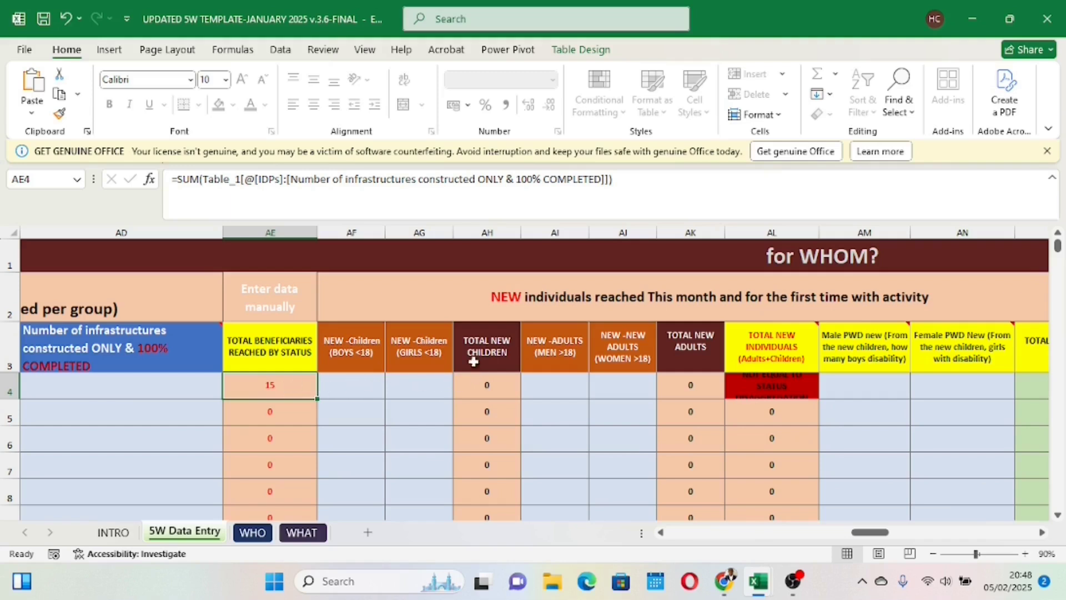
pyautogui.click(349, 382)
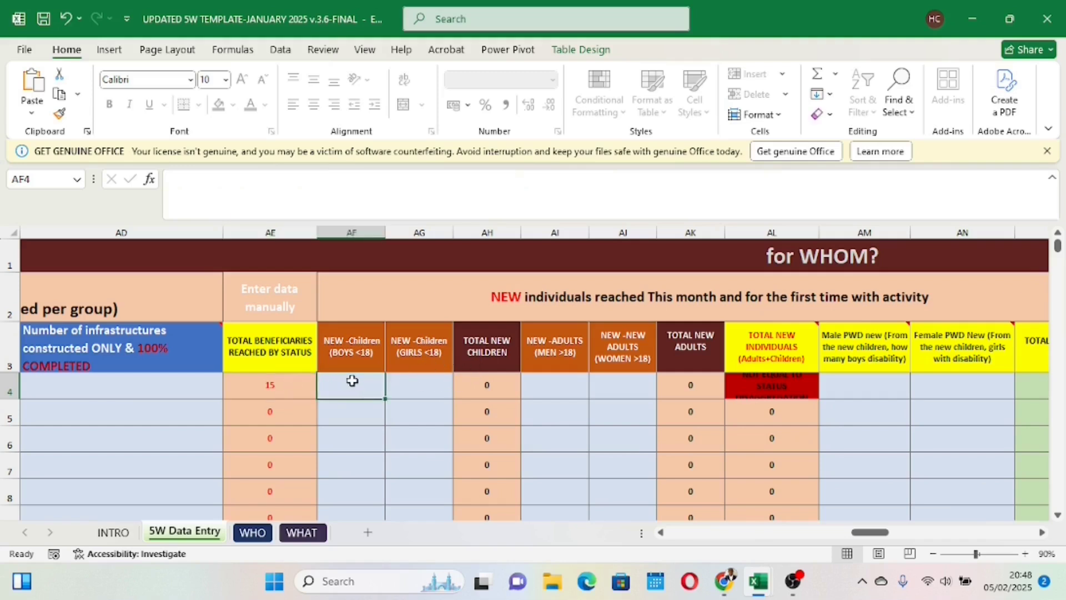
pyautogui.write('7')
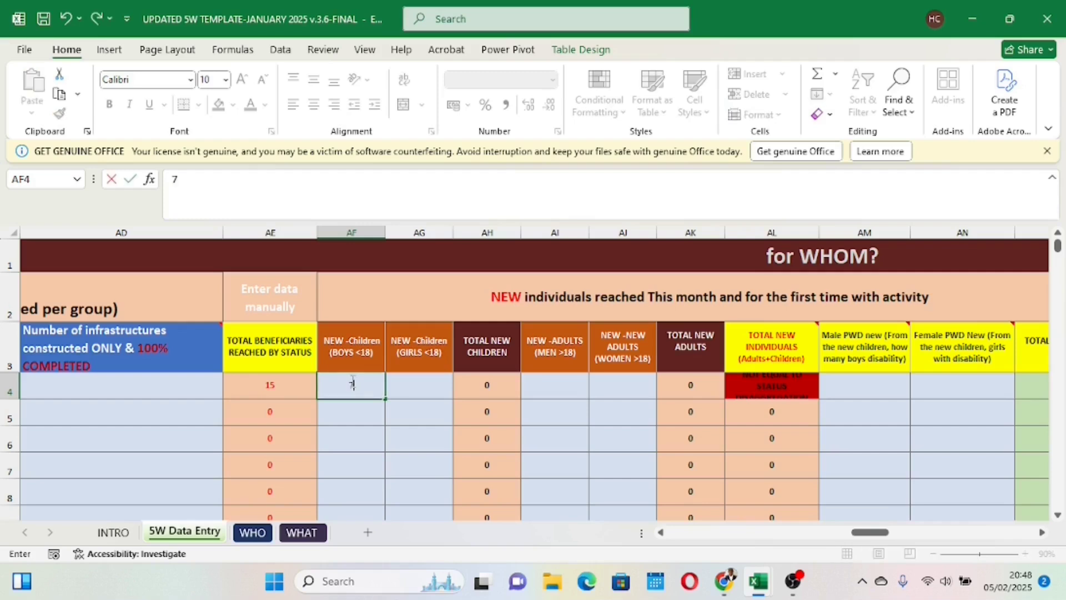
pyautogui.click(411, 384)
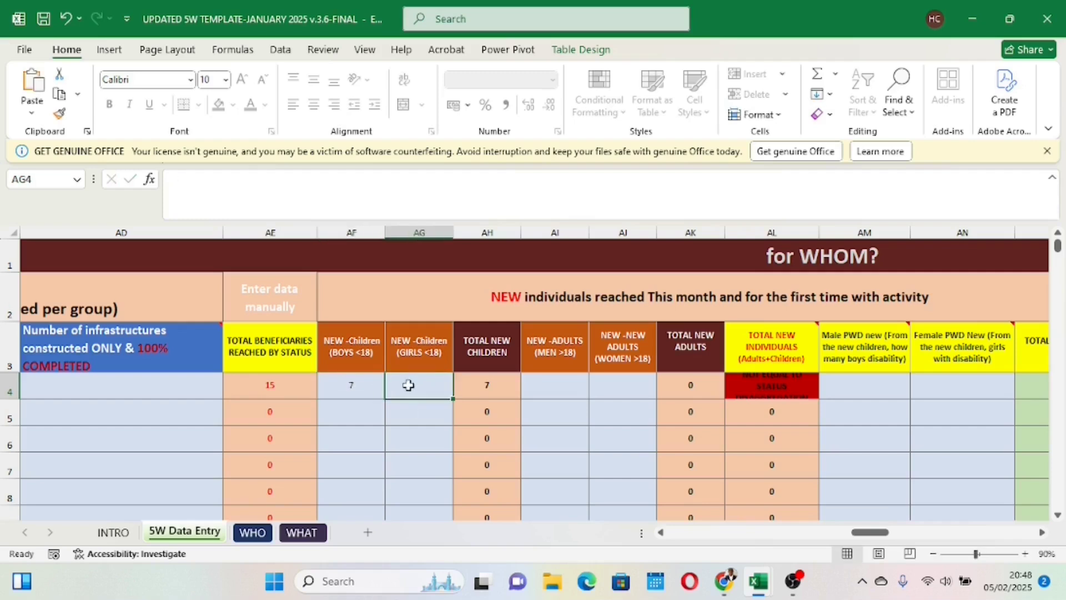
pyautogui.write('8')
pyautogui.moveTo(393, 455); pyautogui.dragTo(401, 447)
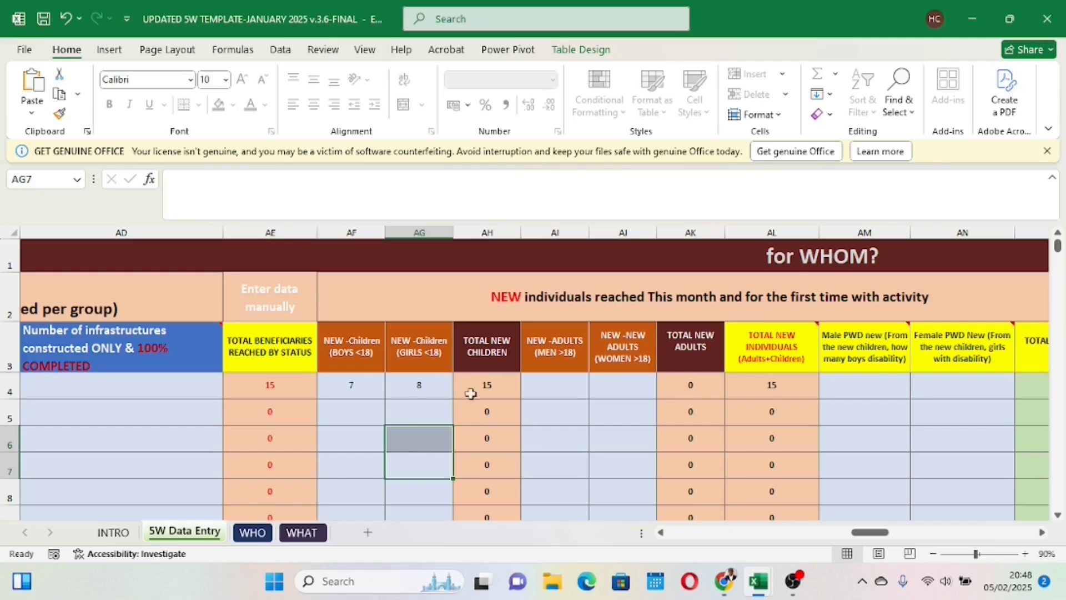
pyautogui.click(528, 415)
# Step: Compare row 4's total beneficiaries by status with its total new children, and change the new girls count to 7
pyautogui.click(270, 383)
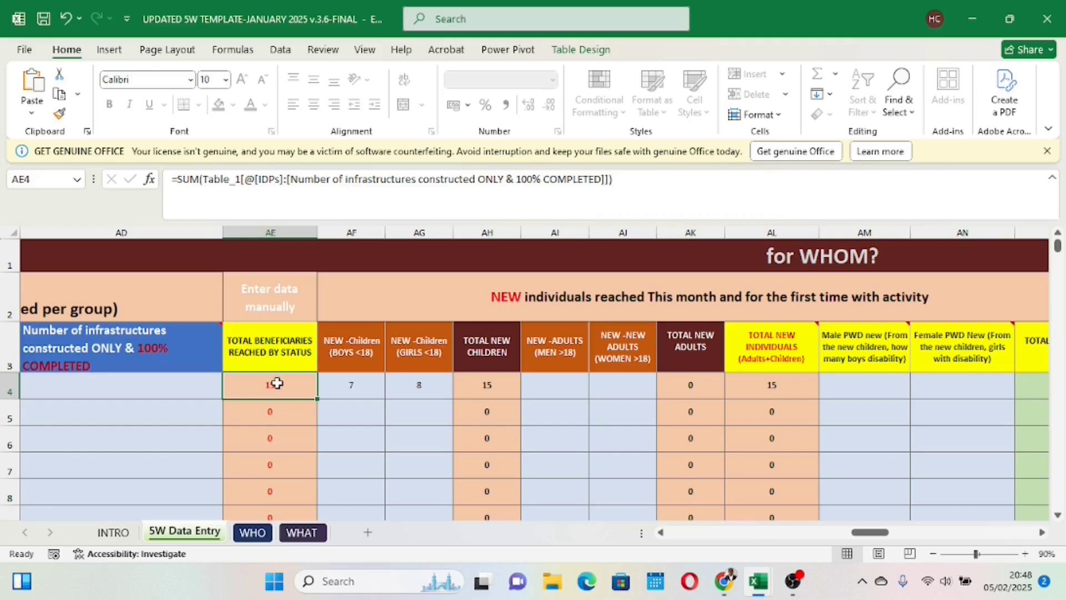
pyautogui.click(492, 385)
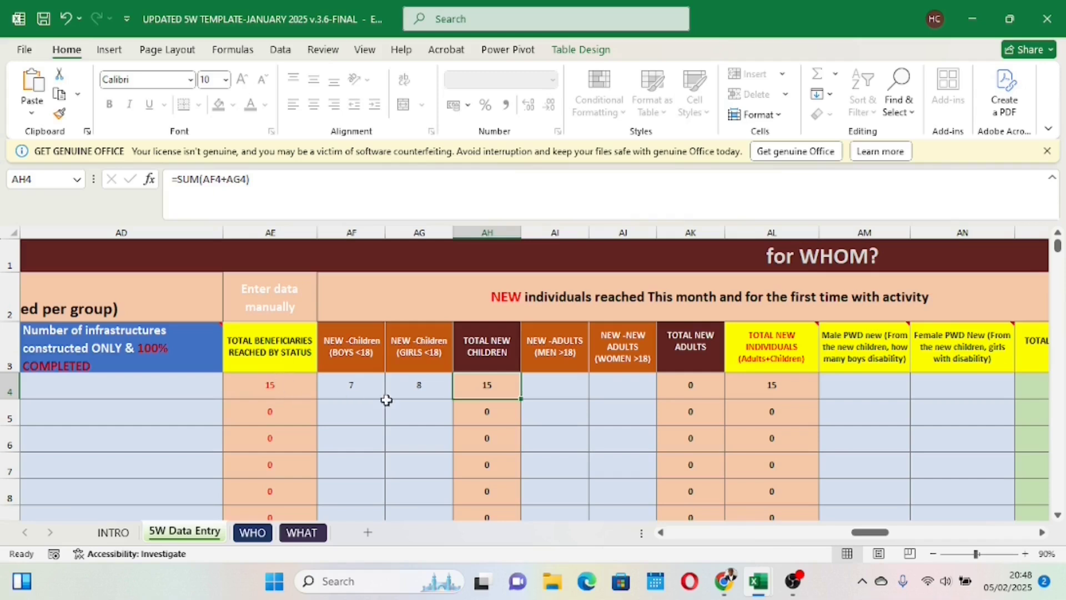
pyautogui.click(411, 388)
pyautogui.write('7')
pyautogui.click(405, 440)
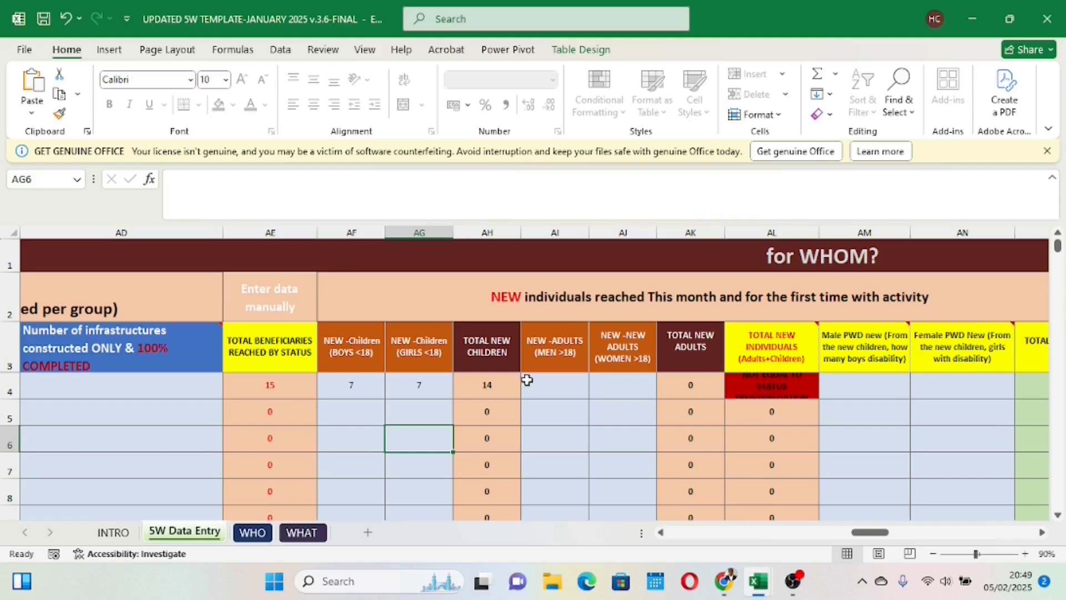
# Step: Compare row 4's total new children with its total beneficiaries by status, and set the new girls count back to 8
pyautogui.click(484, 384)
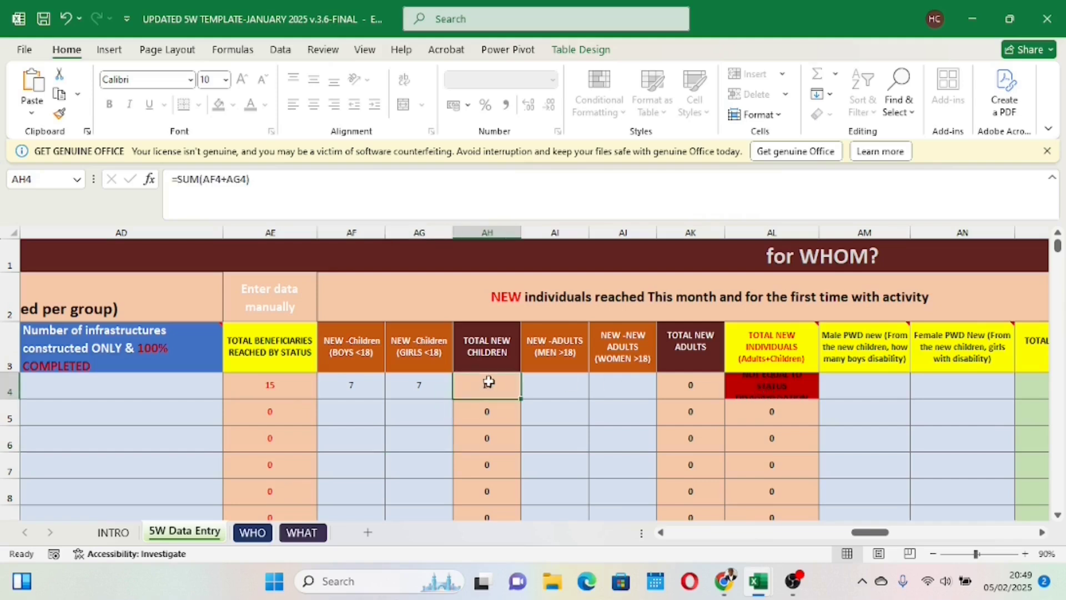
pyautogui.click(270, 383)
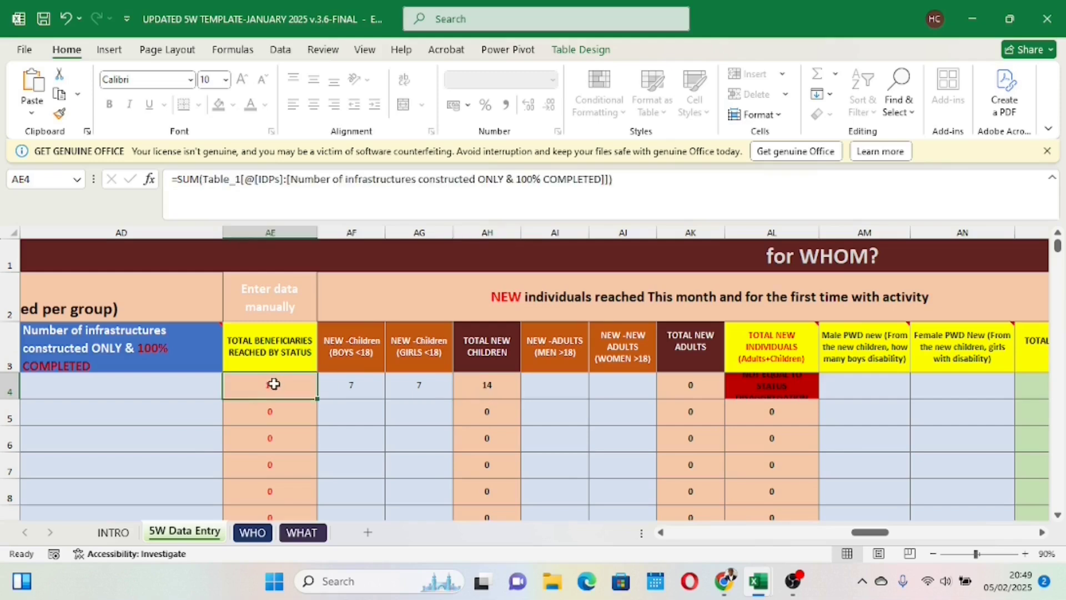
pyautogui.click(483, 384)
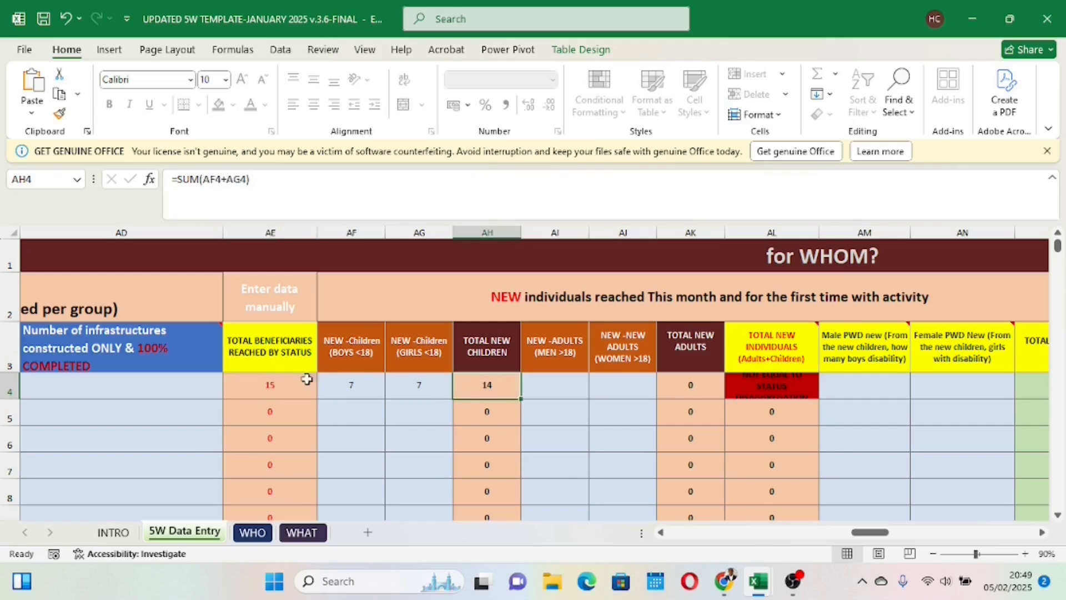
pyautogui.click(274, 382)
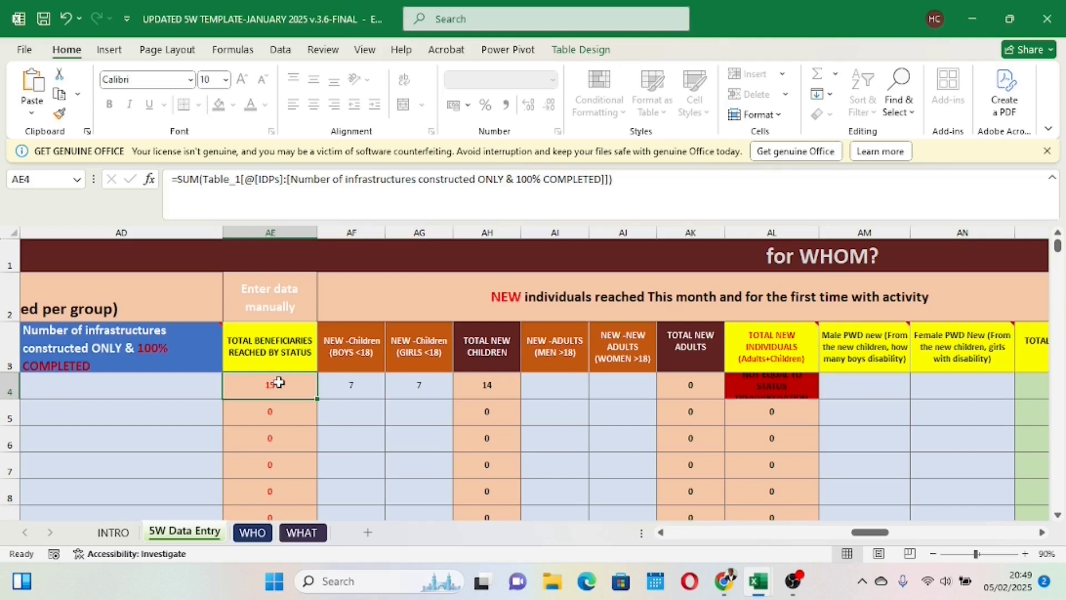
pyautogui.click(413, 383)
pyautogui.write('8')
pyautogui.press('Return')
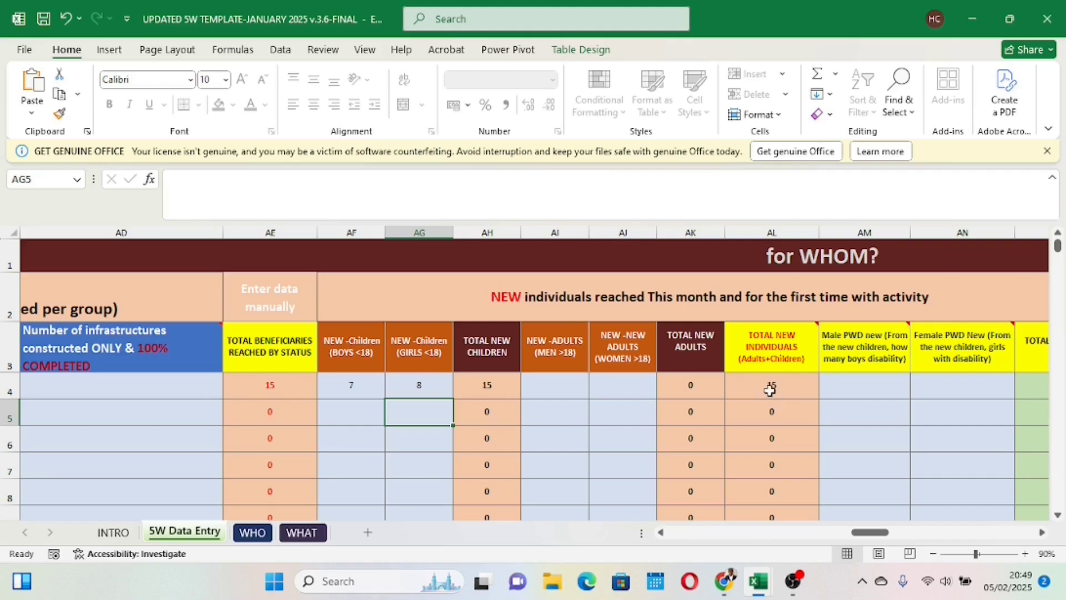
# Step: Enter 0 for both the new adult men and the new adult women in row 4
pyautogui.moveTo(764, 345)
pyautogui.click(567, 381)
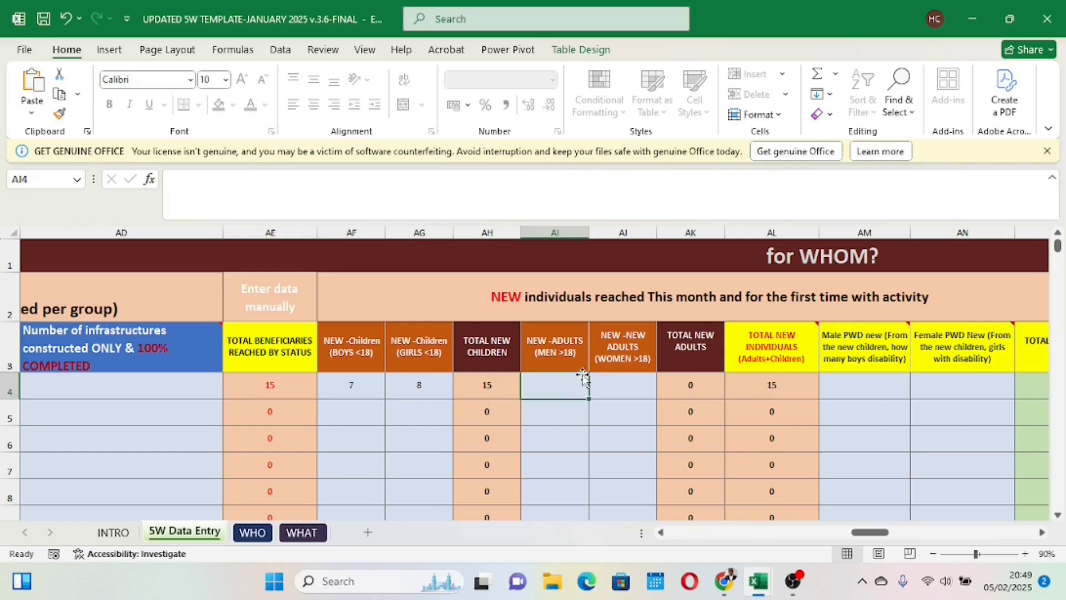
pyautogui.write('0')
pyautogui.click(628, 466)
pyautogui.click(626, 367)
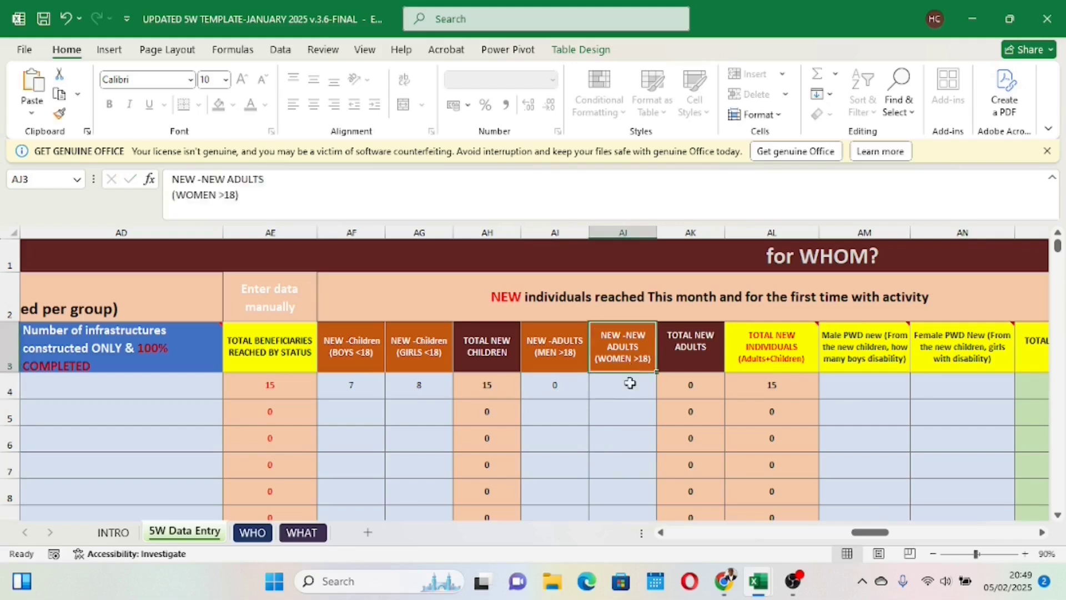
pyautogui.click(625, 389)
pyautogui.write('0')
pyautogui.click(611, 460)
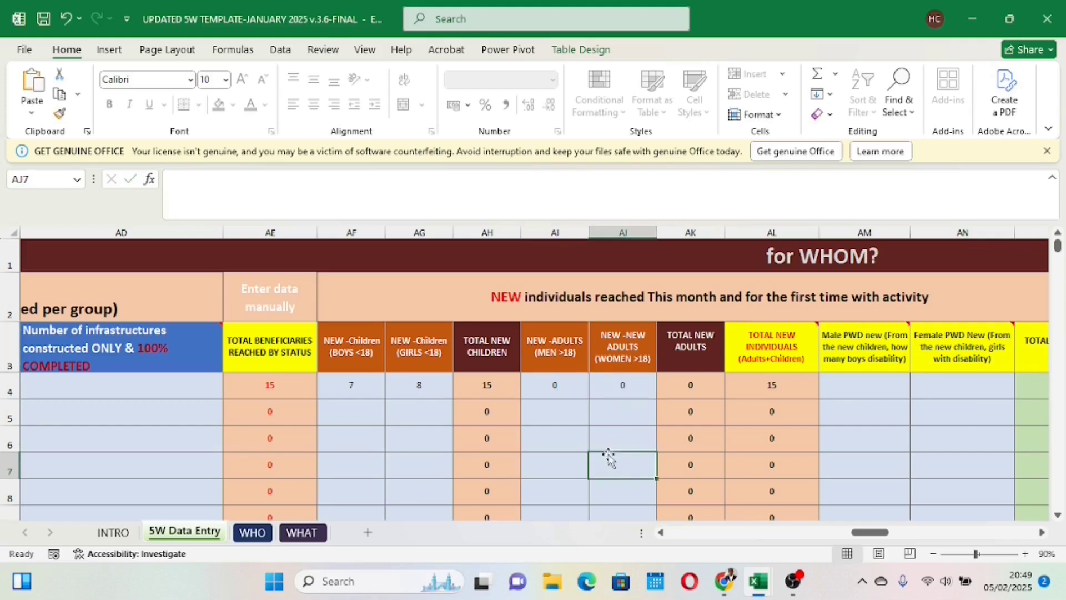
# Step: Enter 2 male and 1 female new children with disabilities in row 4's new PWD columns
pyautogui.moveTo(869, 533); pyautogui.dragTo(884, 528)
pyautogui.click(570, 382)
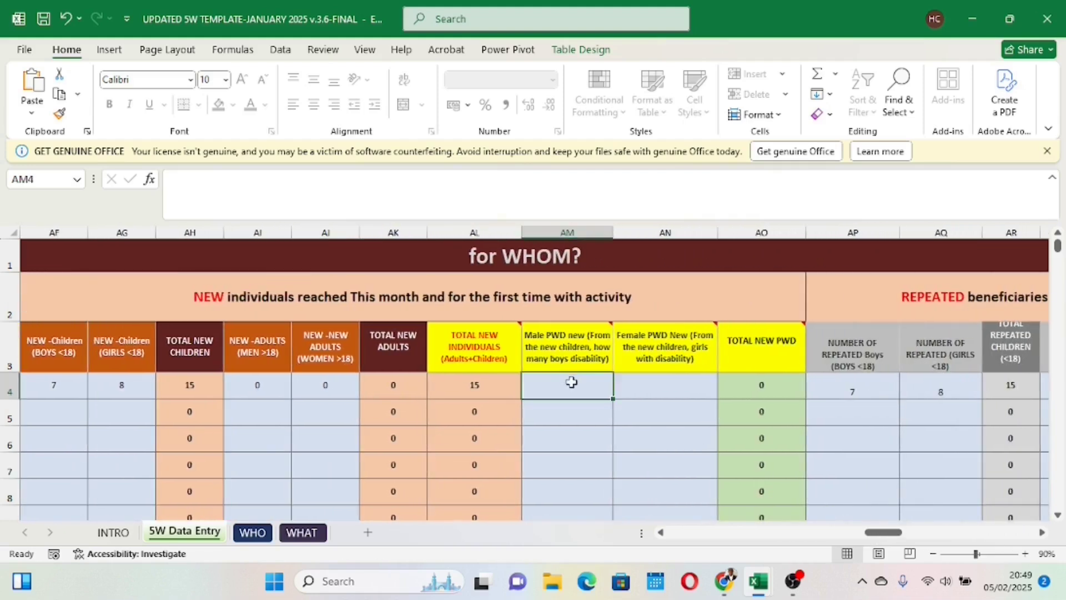
pyautogui.write('2')
pyautogui.click(660, 390)
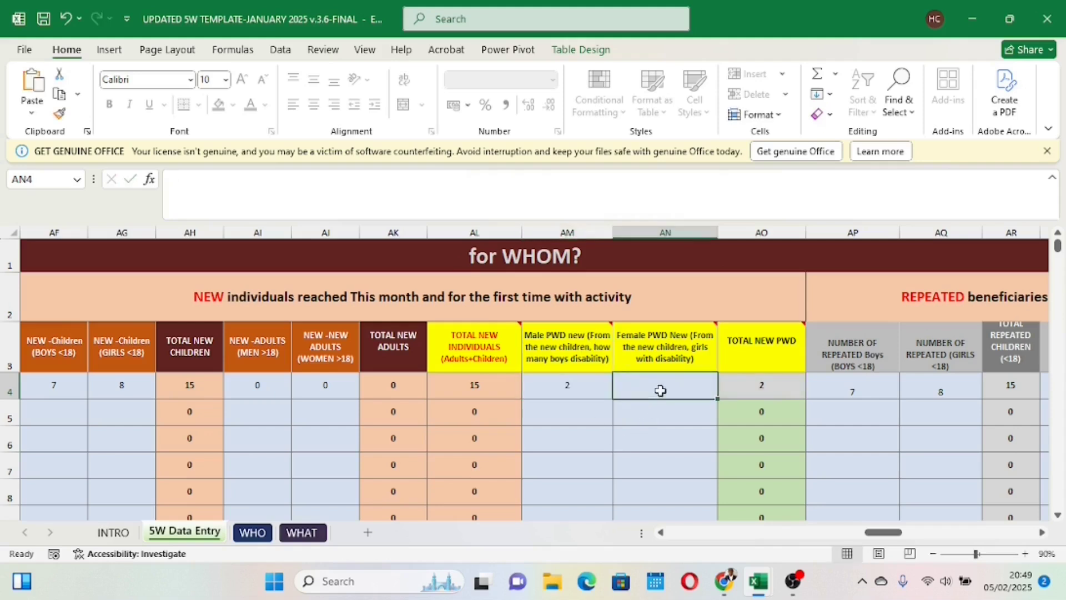
pyautogui.write('1')
pyautogui.click(648, 464)
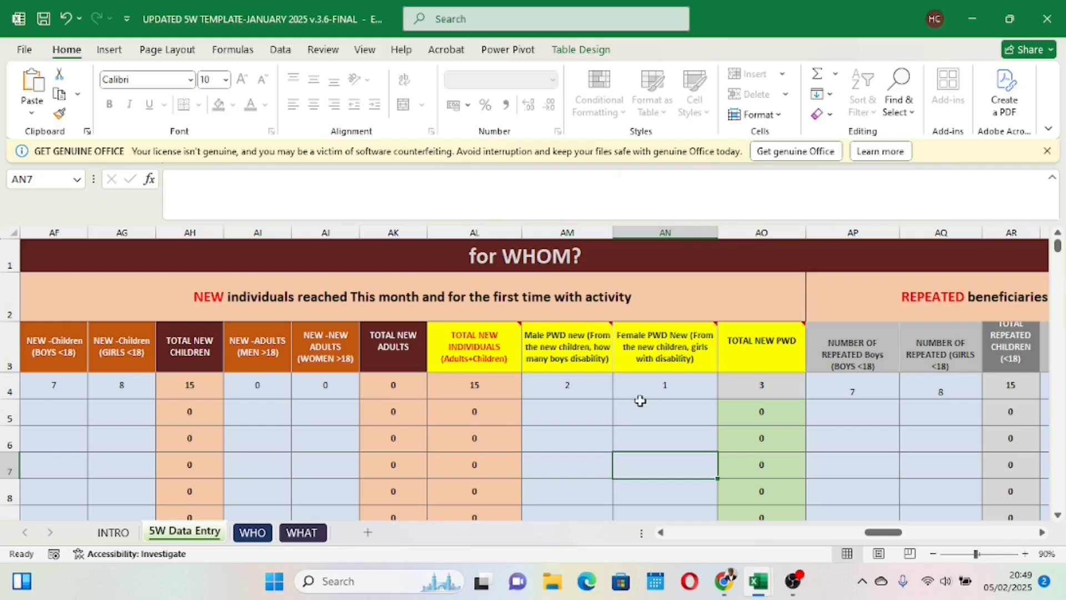
# Step: Change row 4's new female PWD count to 17 to test the total new PWD check
pyautogui.click(587, 388)
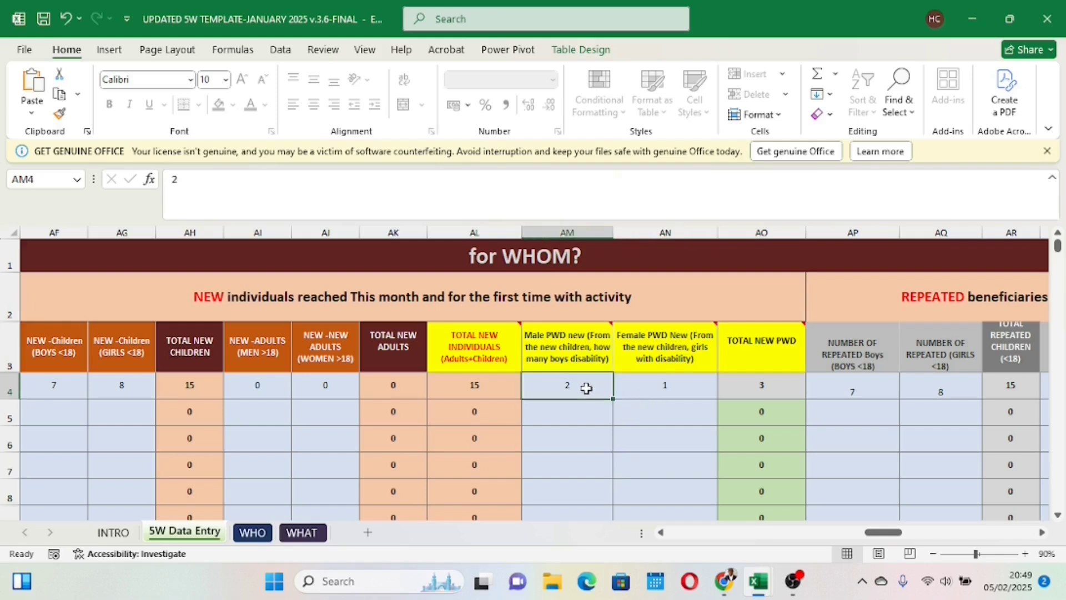
pyautogui.click(662, 389)
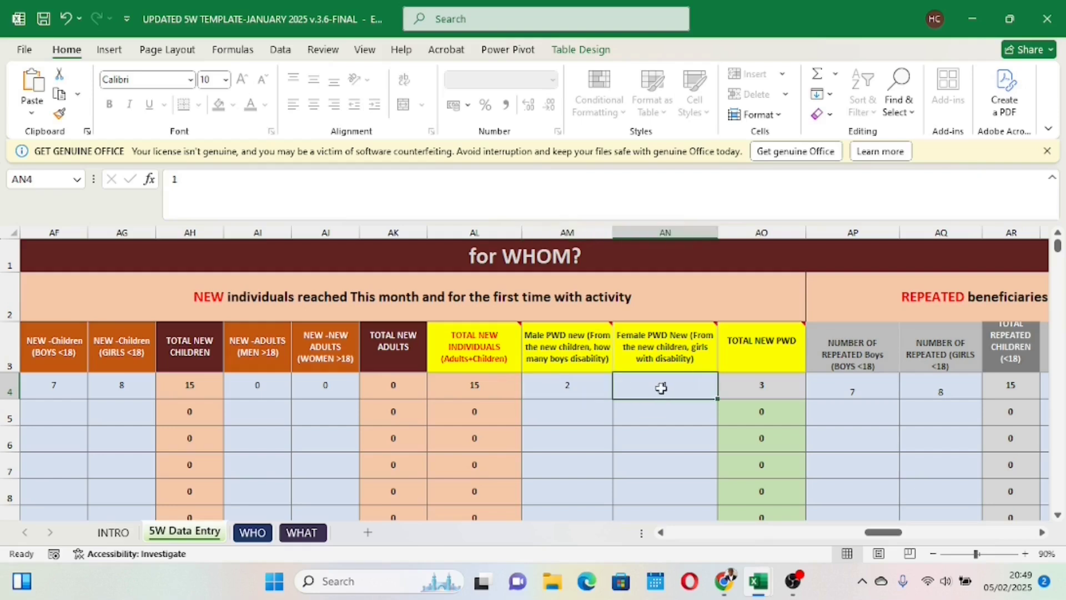
pyautogui.write('17')
pyautogui.click(639, 443)
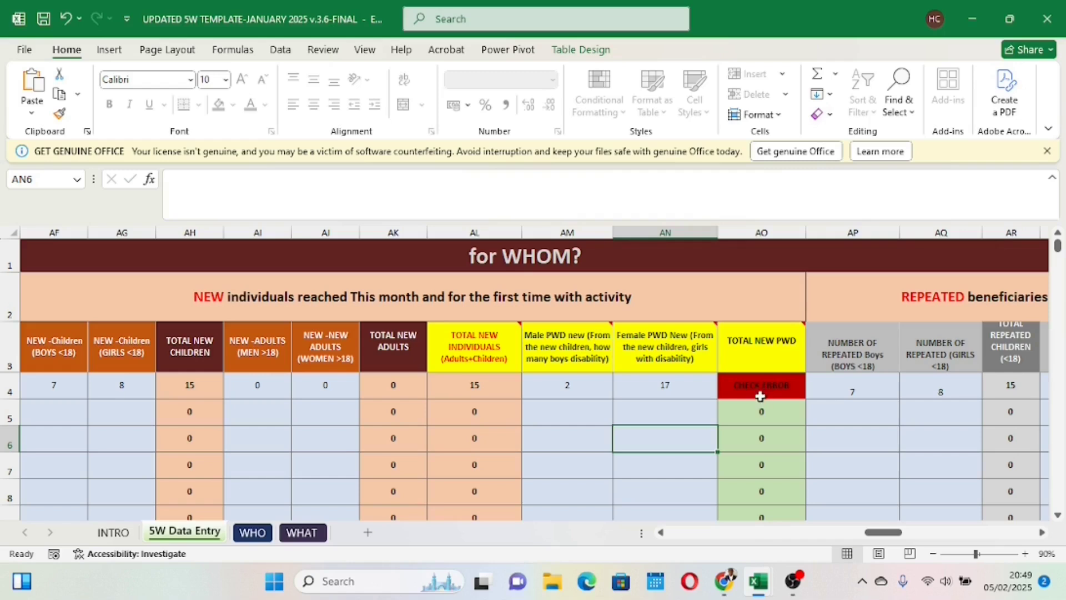
# Step: Compare row 4's new male and female PWD counts with its total new children
pyautogui.click(664, 389)
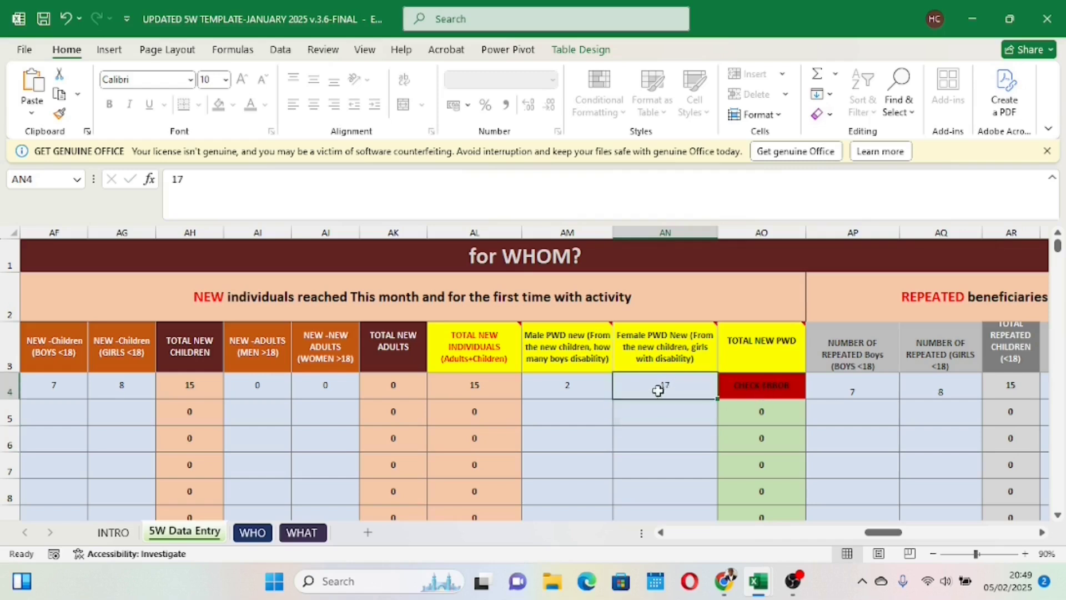
pyautogui.click(577, 384)
pyautogui.click(644, 390)
pyautogui.click(595, 389)
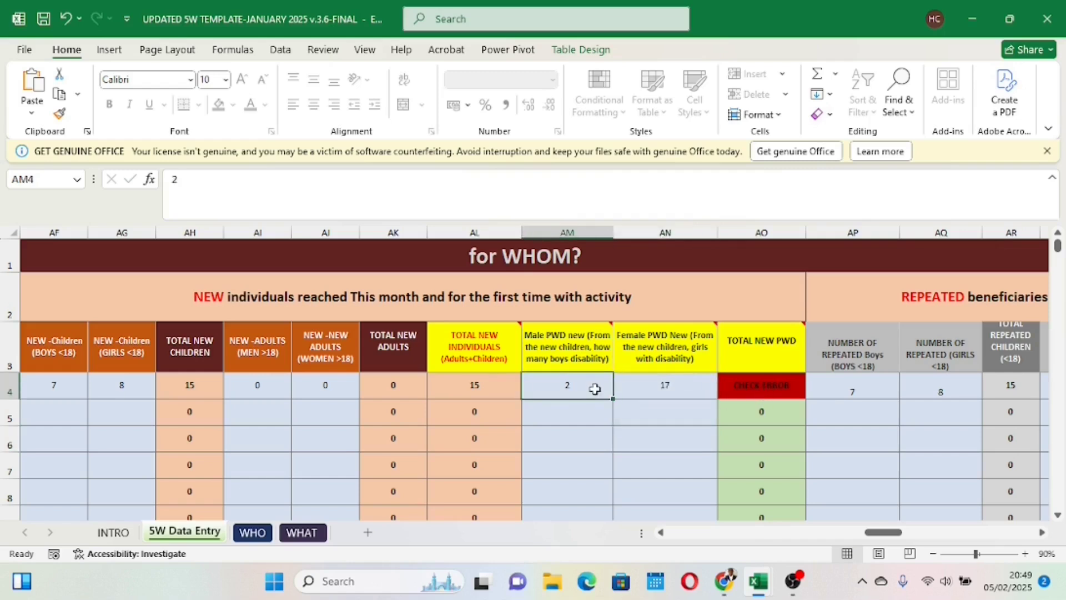
pyautogui.click(189, 388)
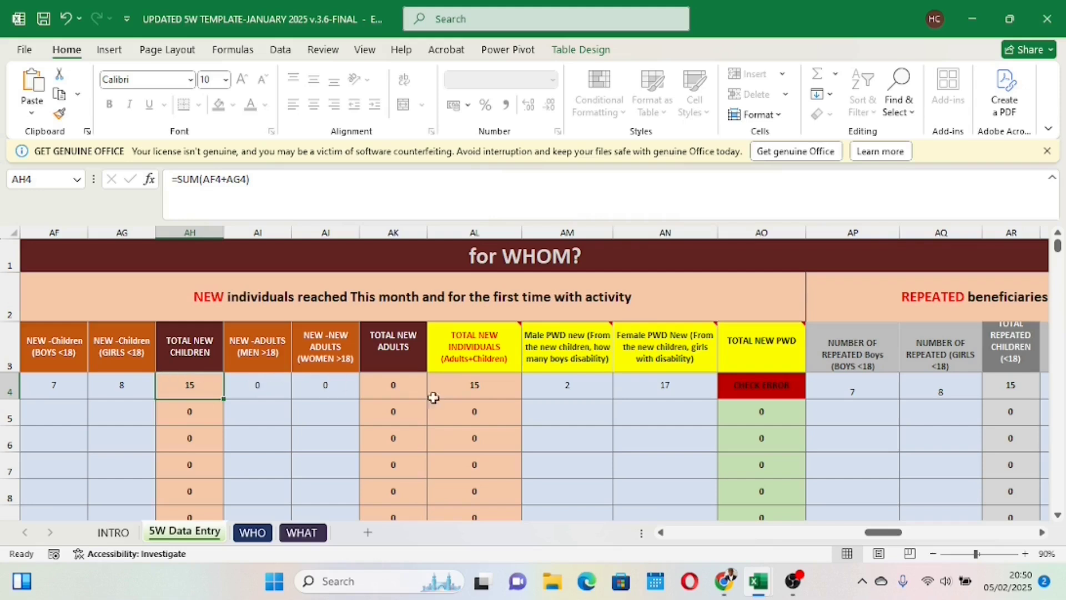
# Step: Set row 4's new female PWD count back to 1 and inspect the total new PWD formula
pyautogui.click(665, 388)
pyautogui.write('1')
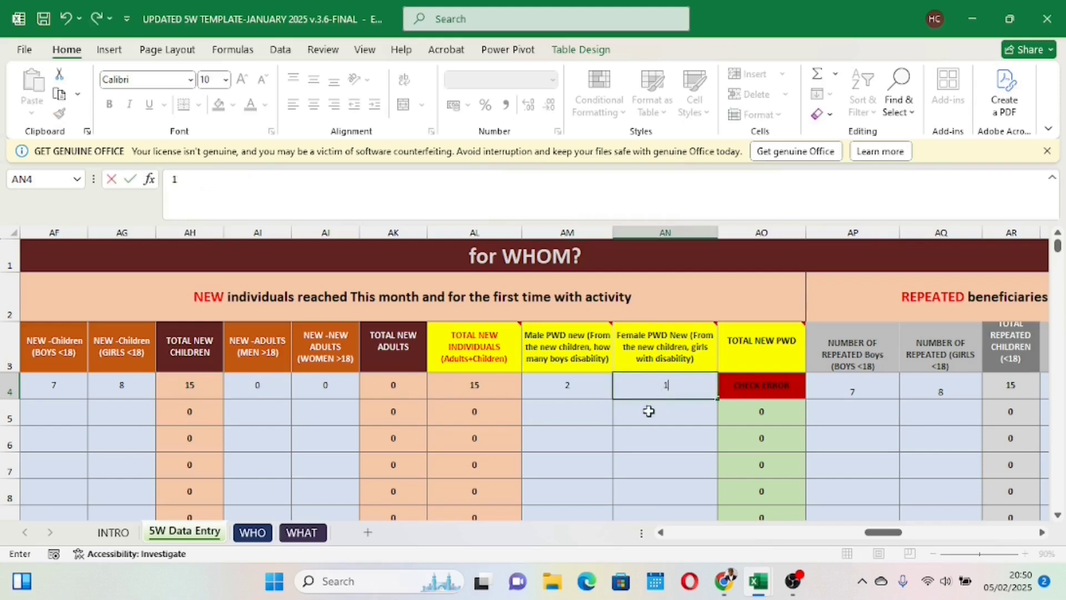
pyautogui.click(662, 448)
pyautogui.click(761, 388)
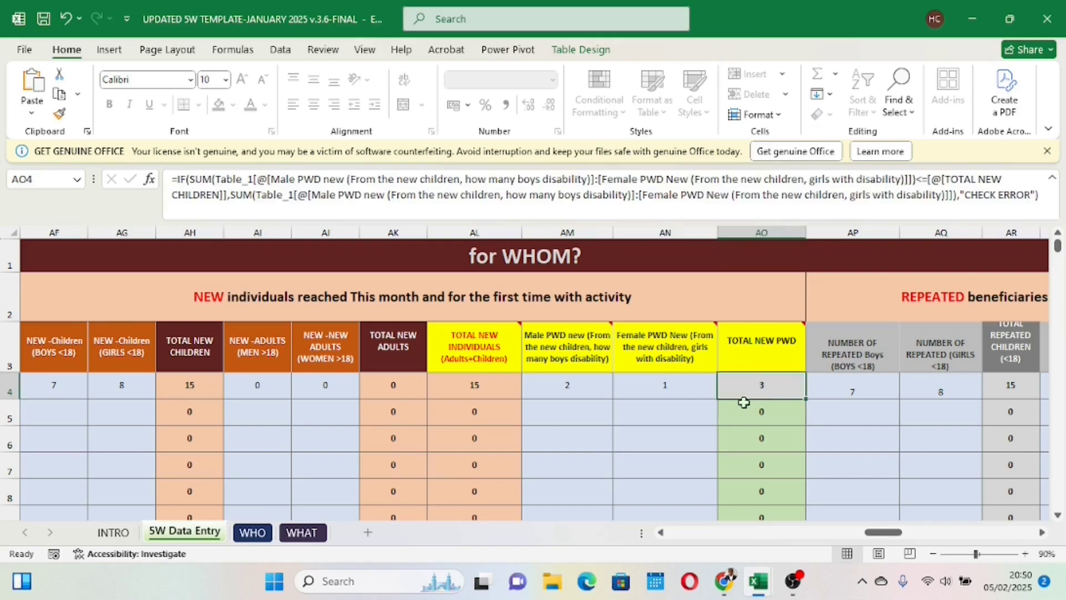
# Step: Set row 4's activity status to Ongoing and its activity start date to 01/01/2025
pyautogui.moveTo(864, 534); pyautogui.dragTo(1004, 531)
pyautogui.click(531, 384)
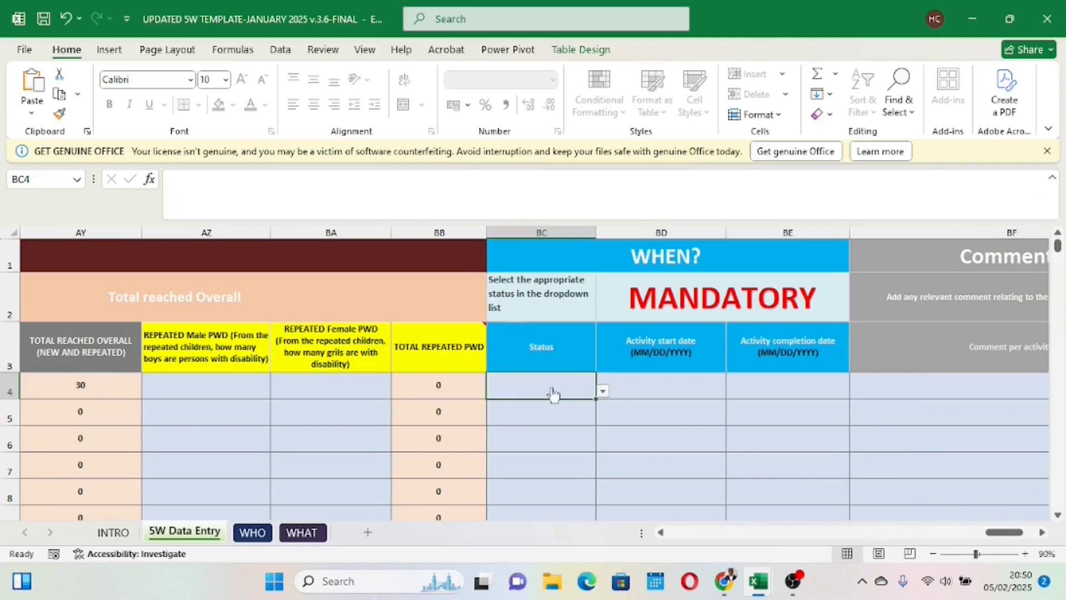
pyautogui.click(603, 392)
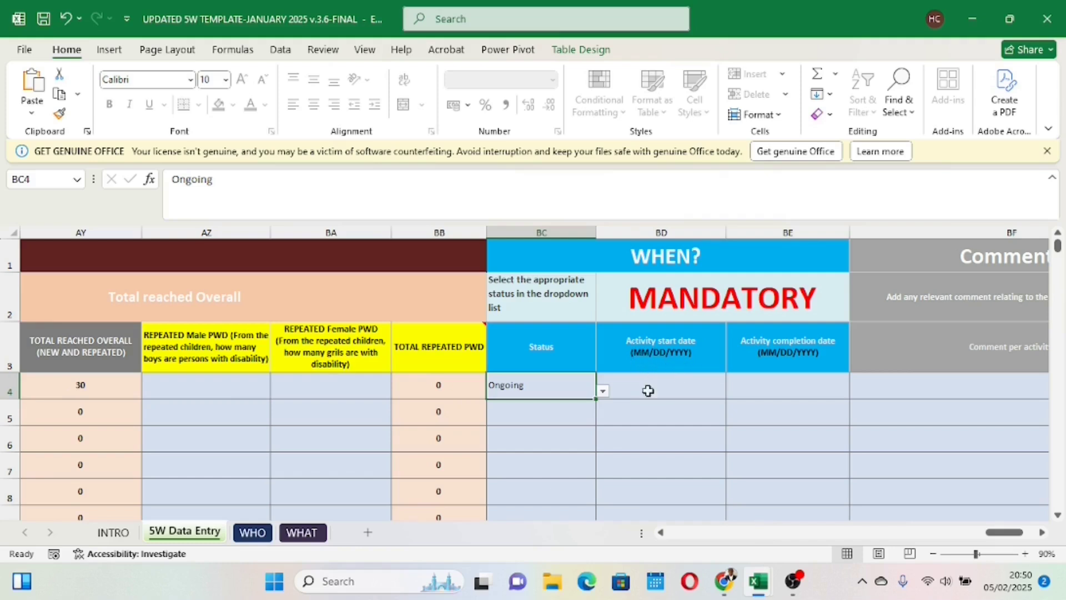
pyautogui.click(623, 390)
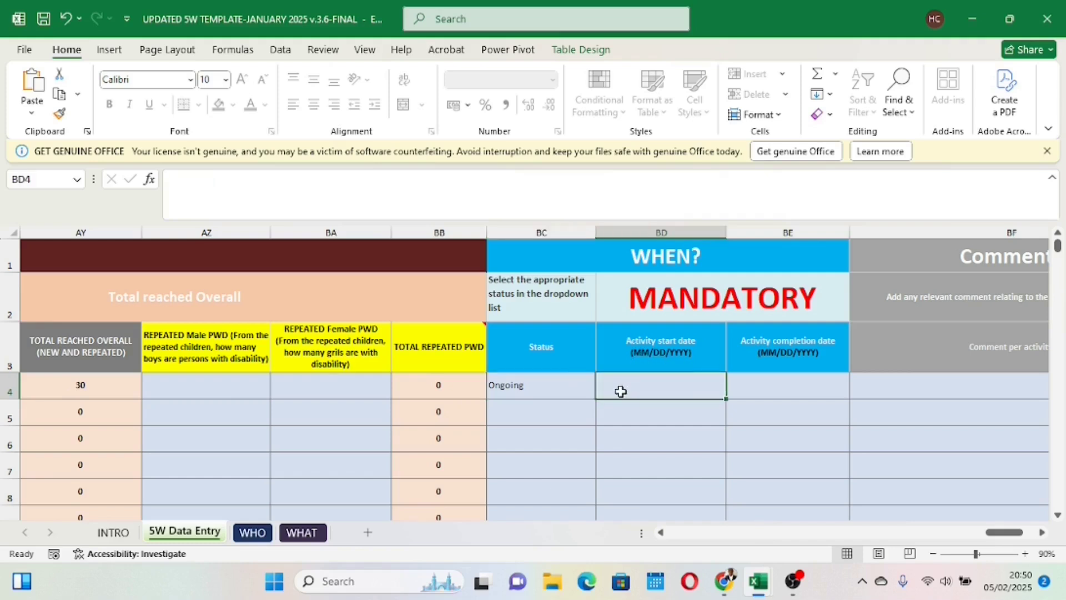
pyautogui.write('01/01/')
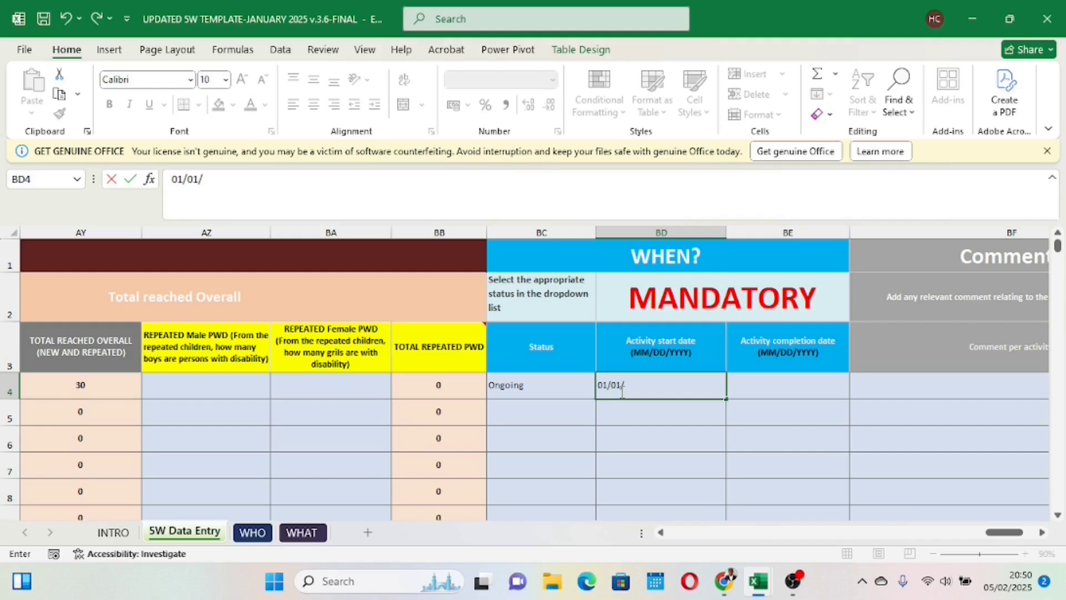
pyautogui.write('2025')
pyautogui.click(653, 468)
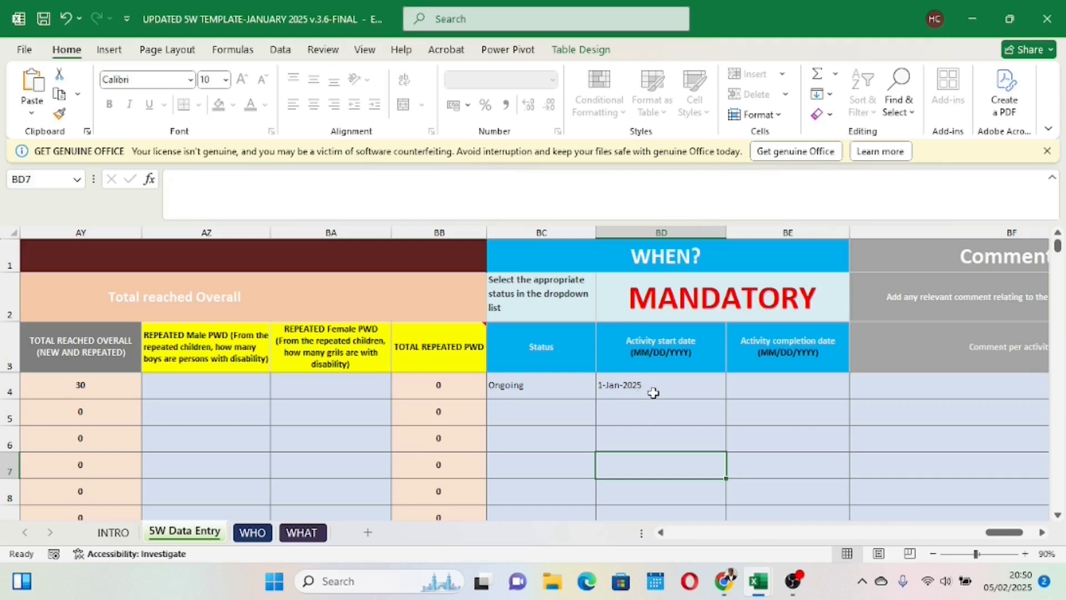
# Step: Set row 4's activity completion date to 28/02/2025
pyautogui.click(751, 387)
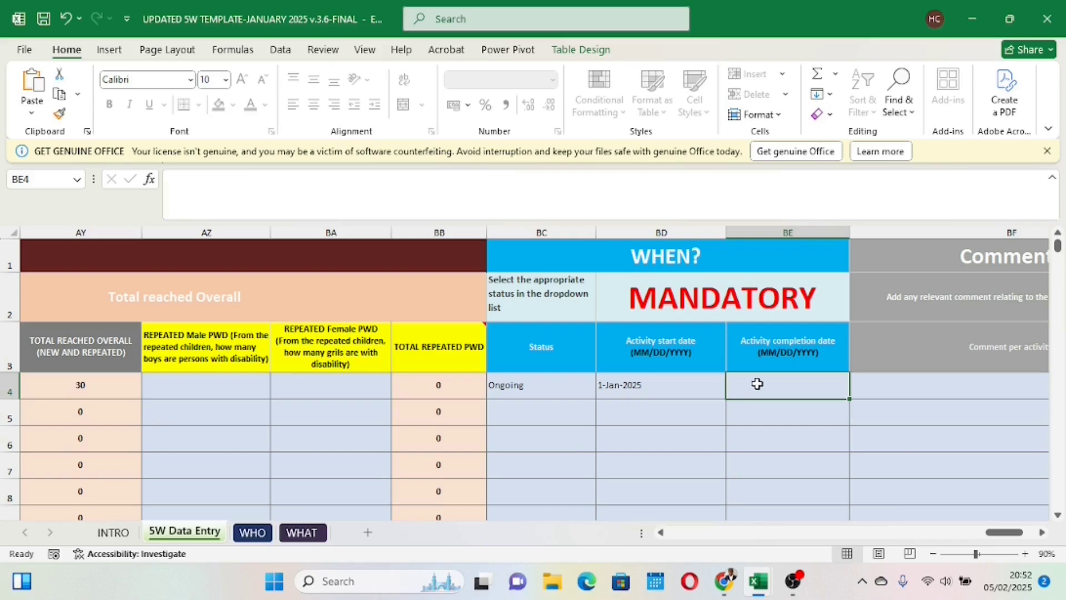
pyautogui.write('28/02/2025')
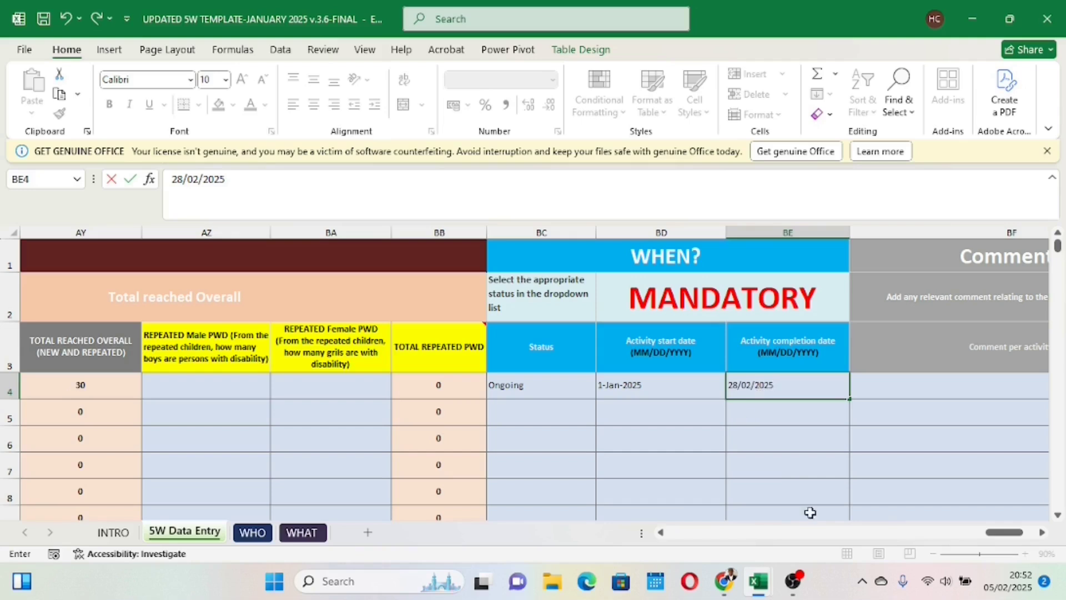
pyautogui.click(776, 460)
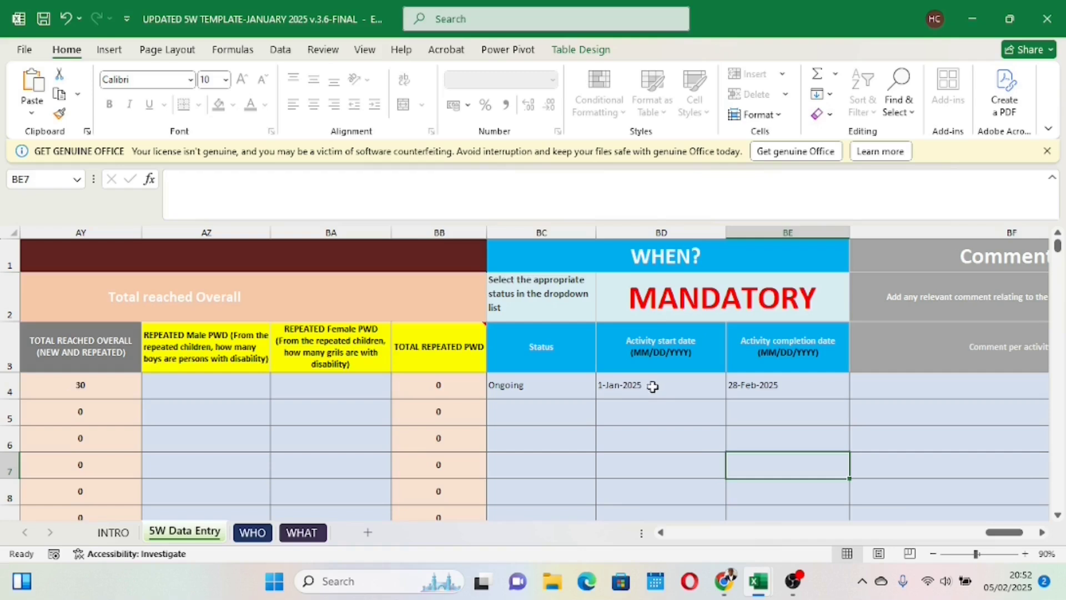
# Step: Change row 4's month of reporting to February
pyautogui.click(545, 389)
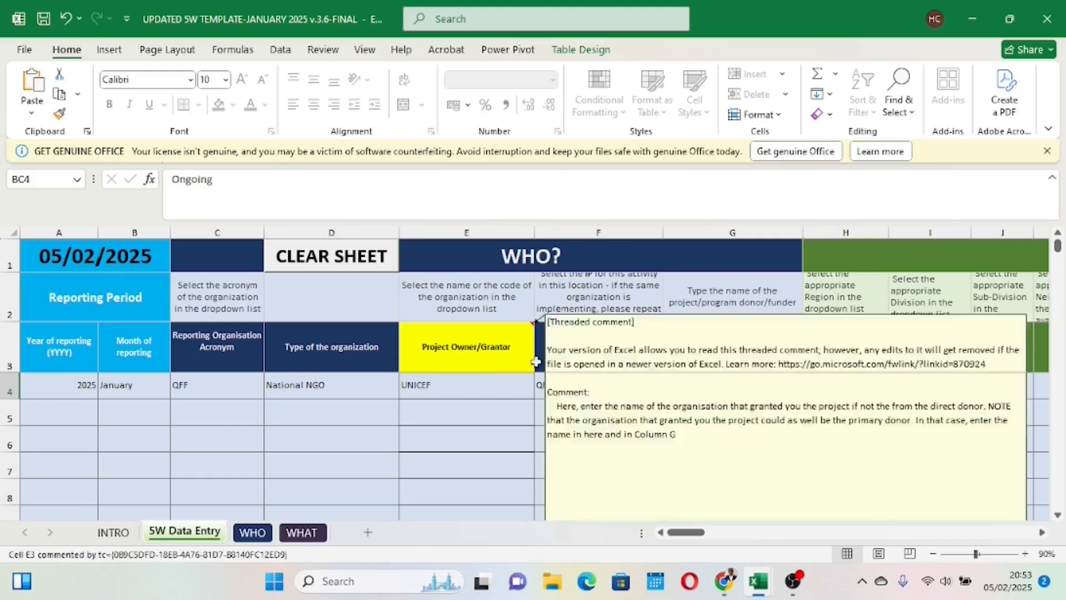
pyautogui.click(113, 387)
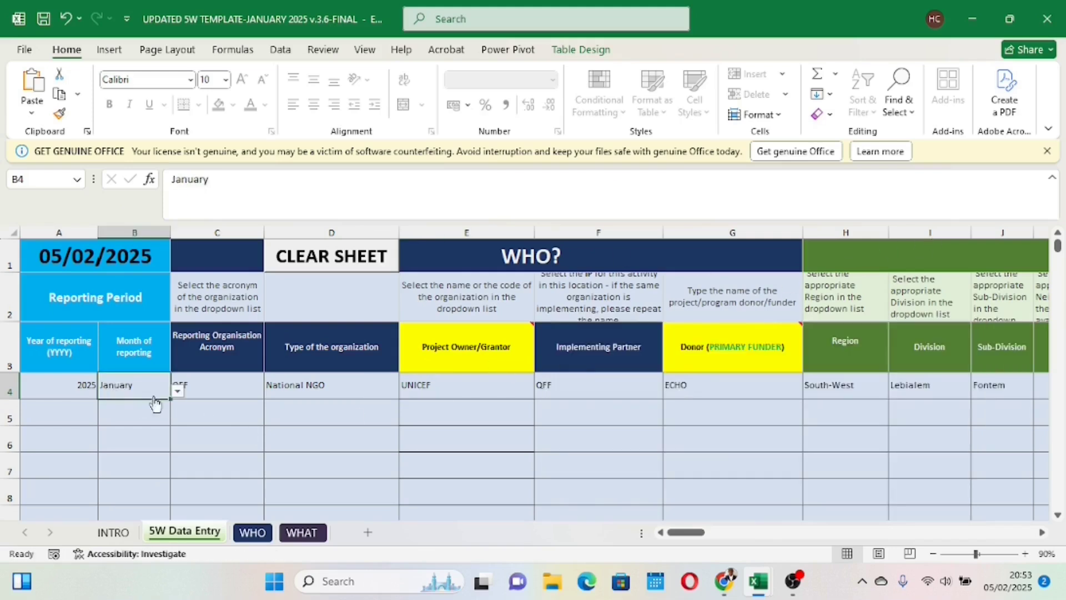
pyautogui.click(177, 391)
pyautogui.click(128, 415)
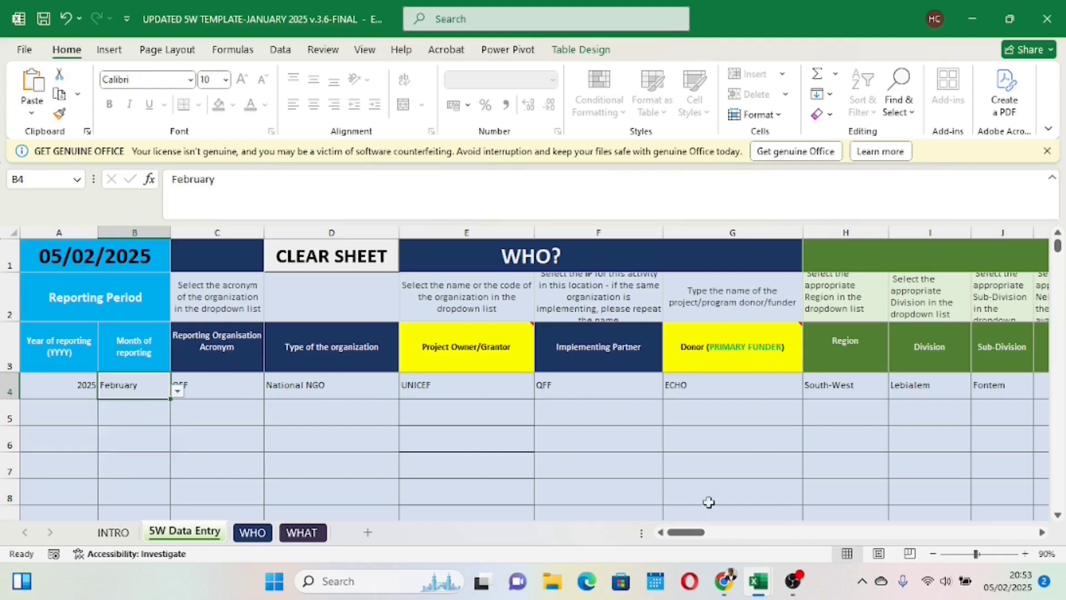
# Step: Set row 4's quantity reached/delivered to 20
pyautogui.moveTo(686, 531); pyautogui.dragTo(828, 536)
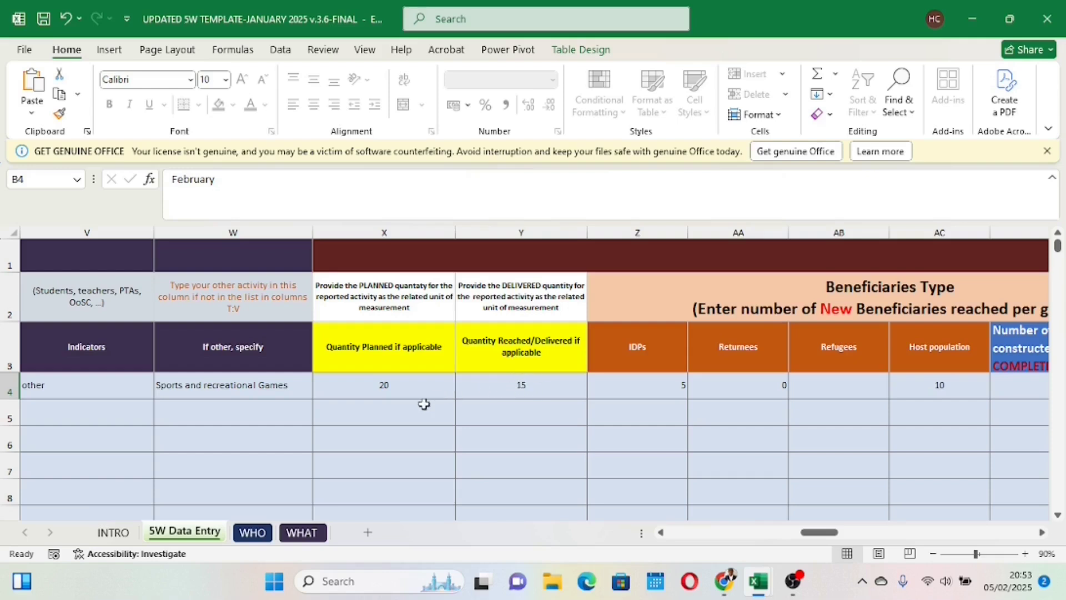
pyautogui.click(534, 389)
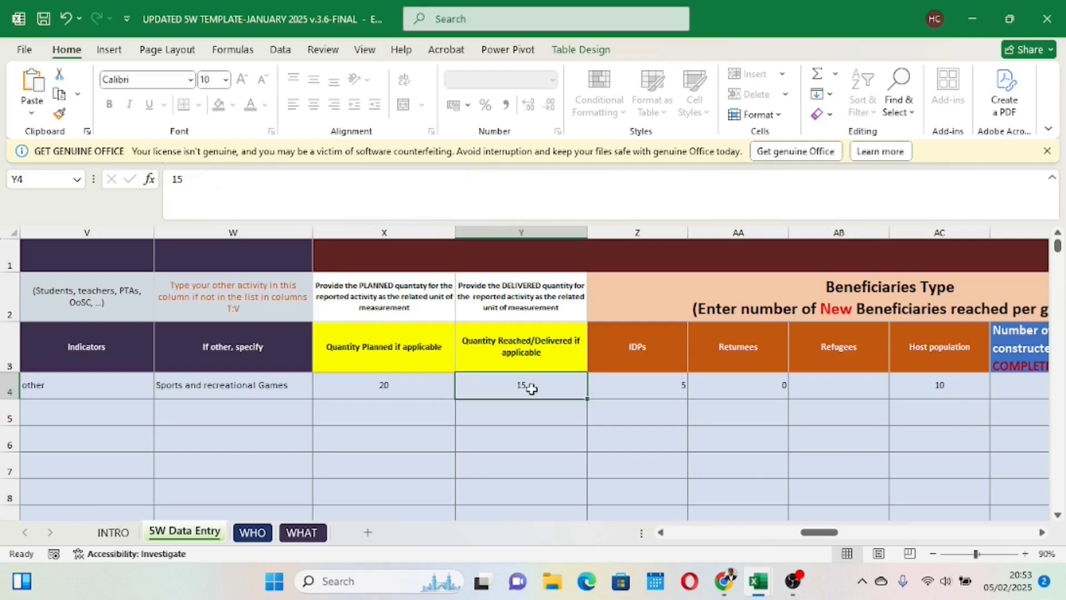
pyautogui.write('20')
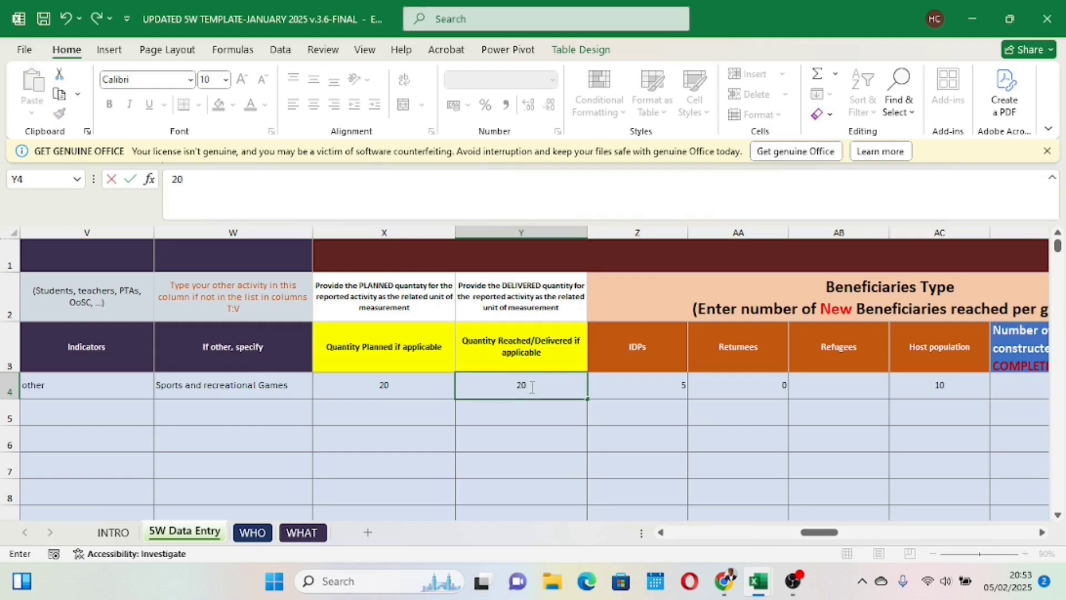
pyautogui.press('Return')
pyautogui.click(564, 438)
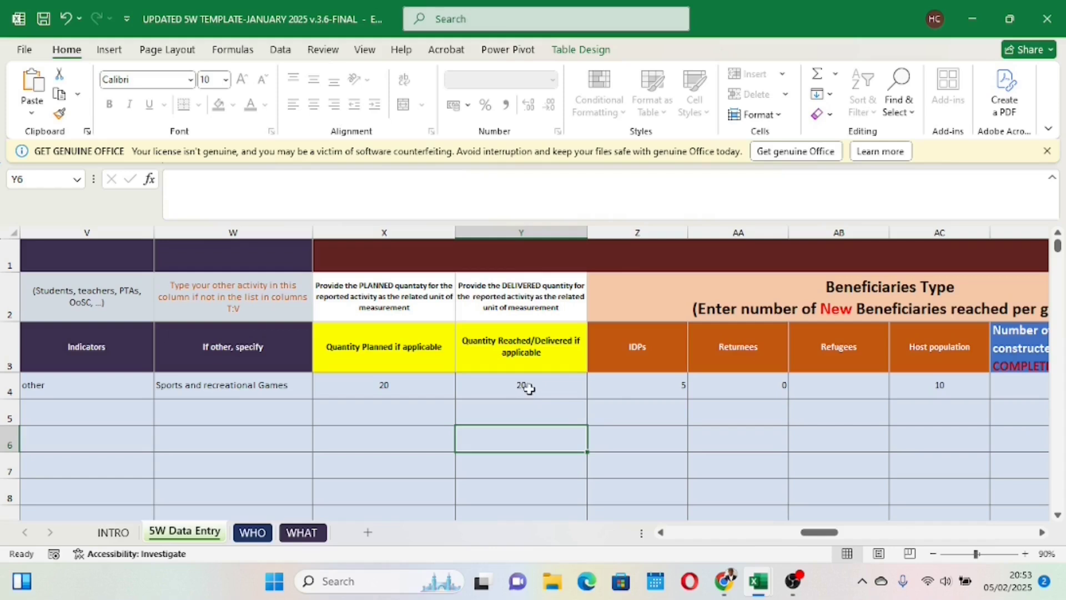
# Step: Set row 4's new IDP beneficiaries to 2 and its host population beneficiaries to 3
pyautogui.click(642, 388)
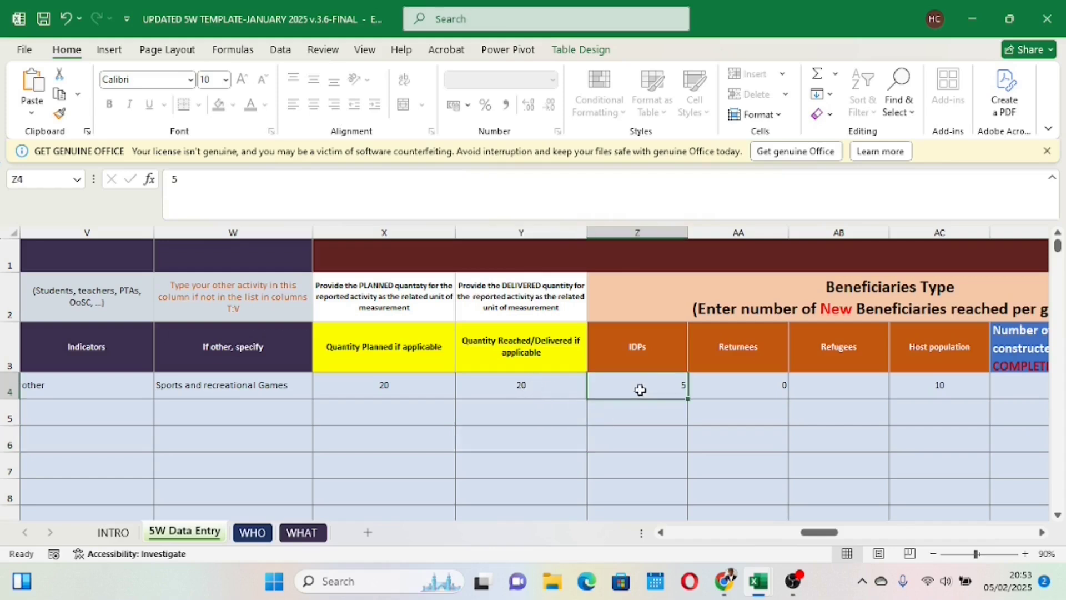
pyautogui.press('BackSpace')
pyautogui.click(595, 495)
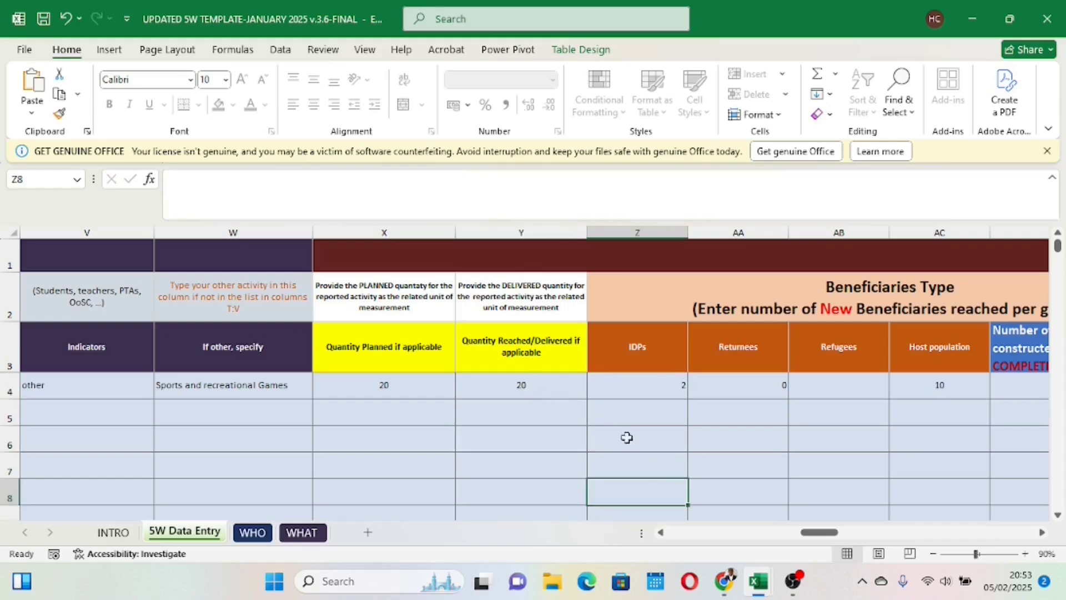
pyautogui.moveTo(816, 533)
pyautogui.mouseDown()
pyautogui.moveTo(844, 533)
pyautogui.moveTo(824, 534)
pyautogui.mouseUp()
pyautogui.click(656, 391)
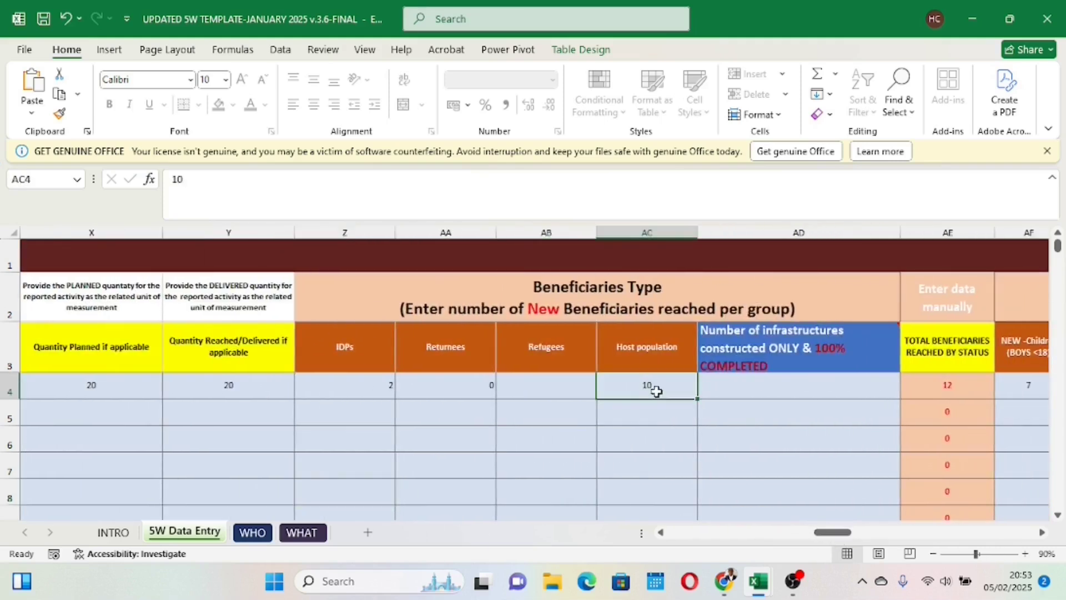
pyautogui.write('3')
pyautogui.press('Return')
pyautogui.click(658, 441)
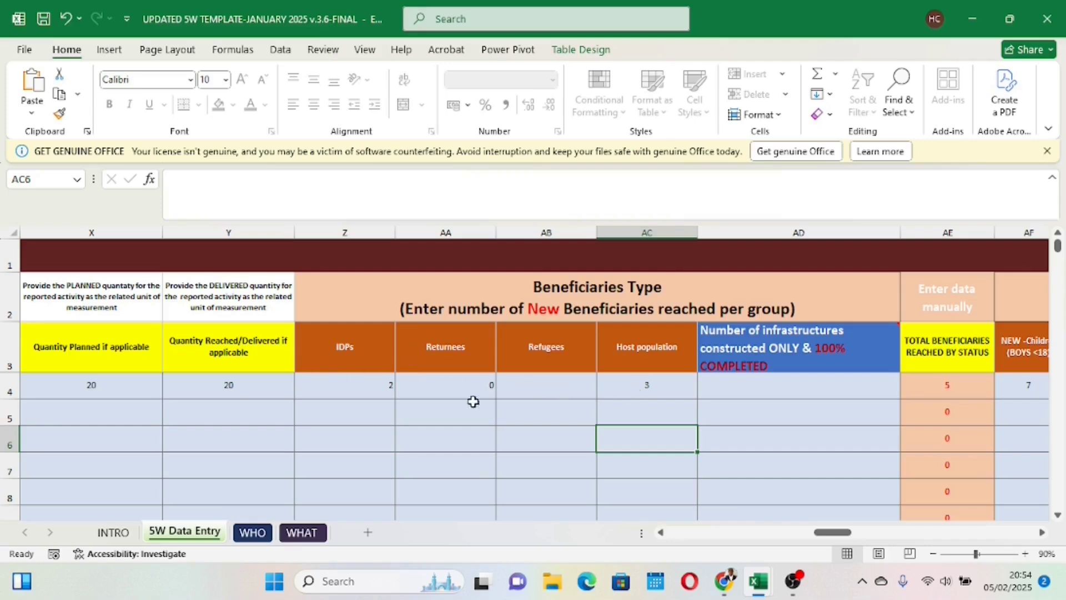
# Step: Change row 4's new IDP beneficiaries to 1 and its returnees to 1
pyautogui.click(380, 387)
pyautogui.write('1')
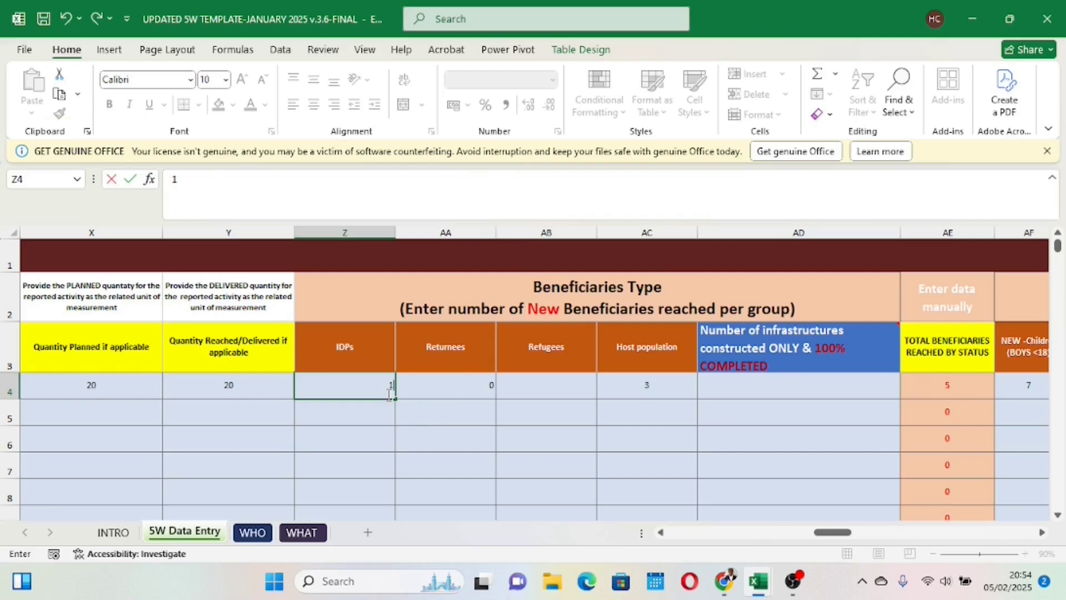
pyautogui.click(455, 385)
pyautogui.write('1')
pyautogui.press('Return')
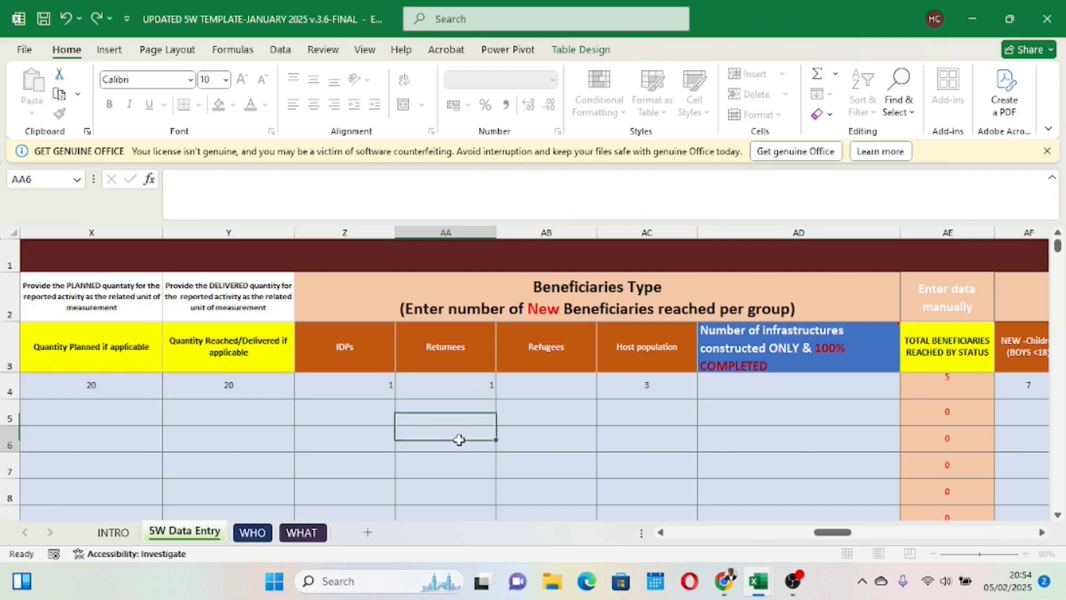
pyautogui.click(460, 439)
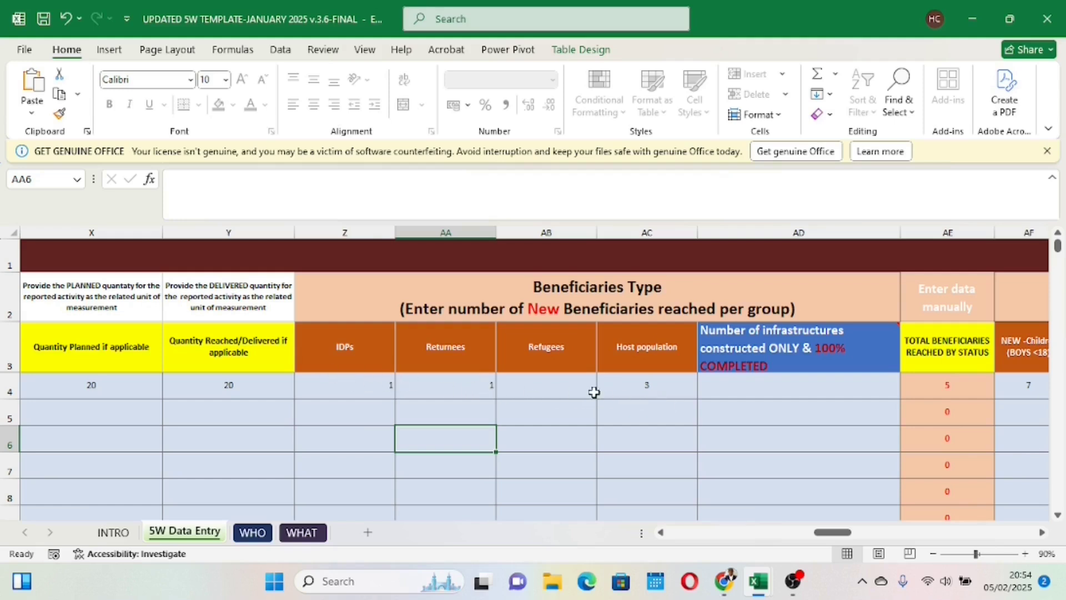
# Step: Check row 4's total beneficiaries reached by status and clear its new boys and new girls counts
pyautogui.moveTo(832, 534); pyautogui.dragTo(858, 534)
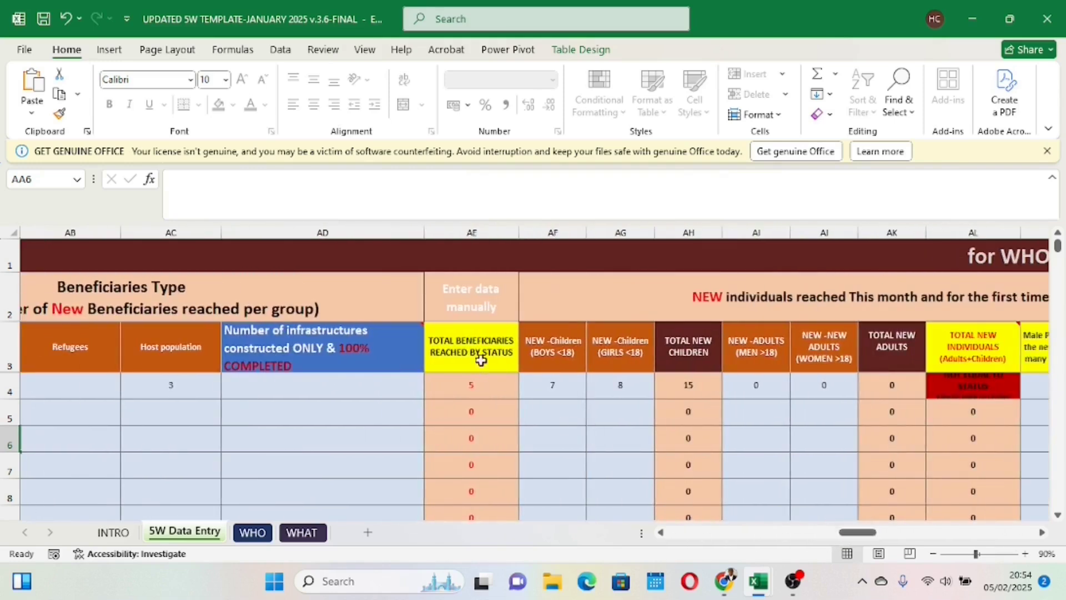
pyautogui.click(479, 383)
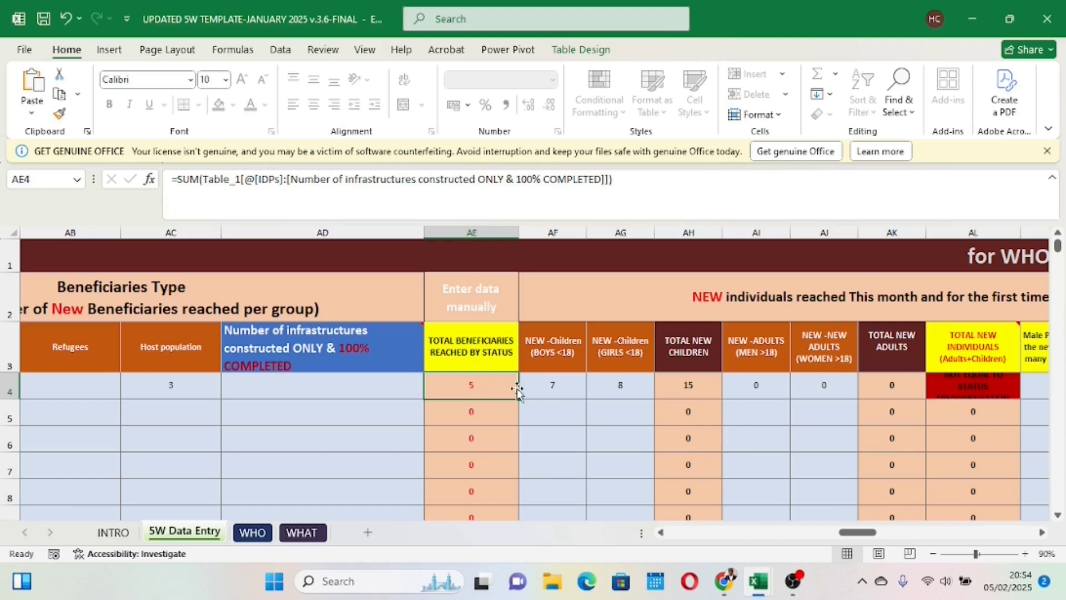
pyautogui.click(552, 387)
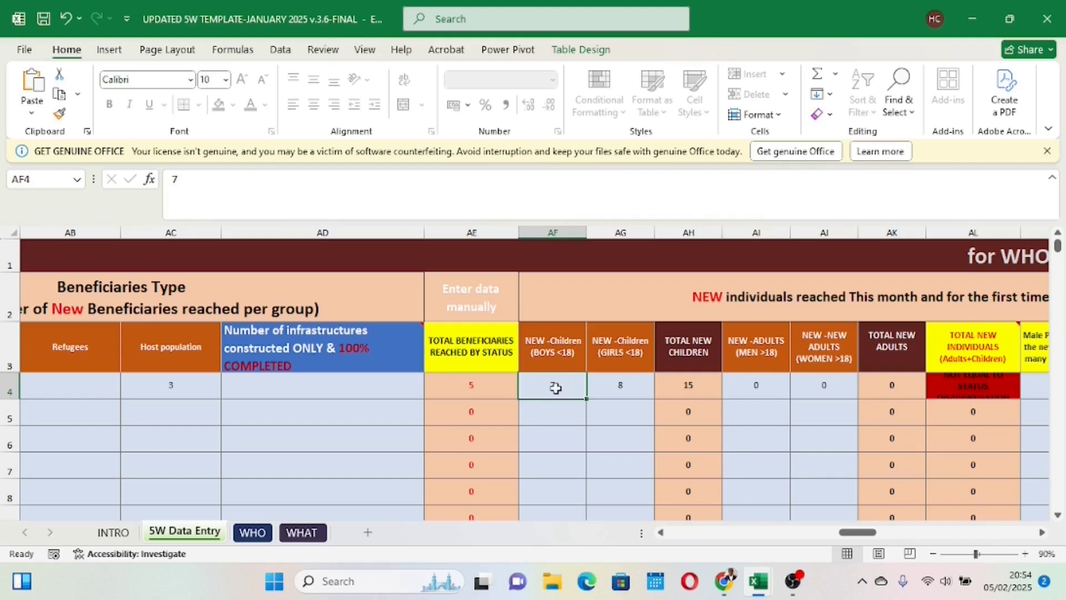
pyautogui.click(469, 382)
pyautogui.click(558, 387)
pyautogui.press('Delete')
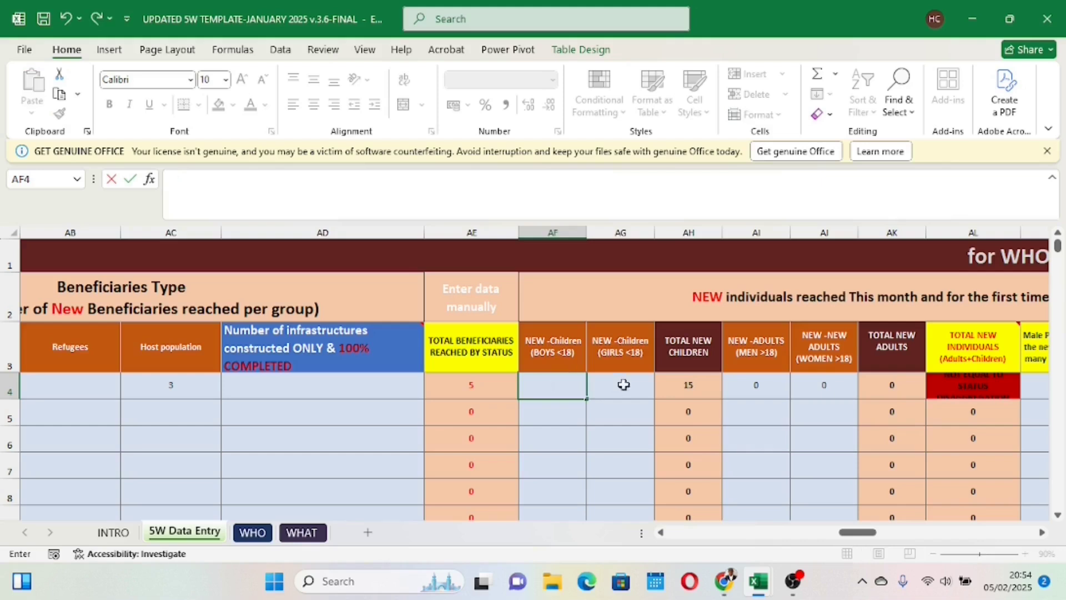
pyautogui.click(627, 386)
pyautogui.press('Delete')
pyautogui.click(592, 424)
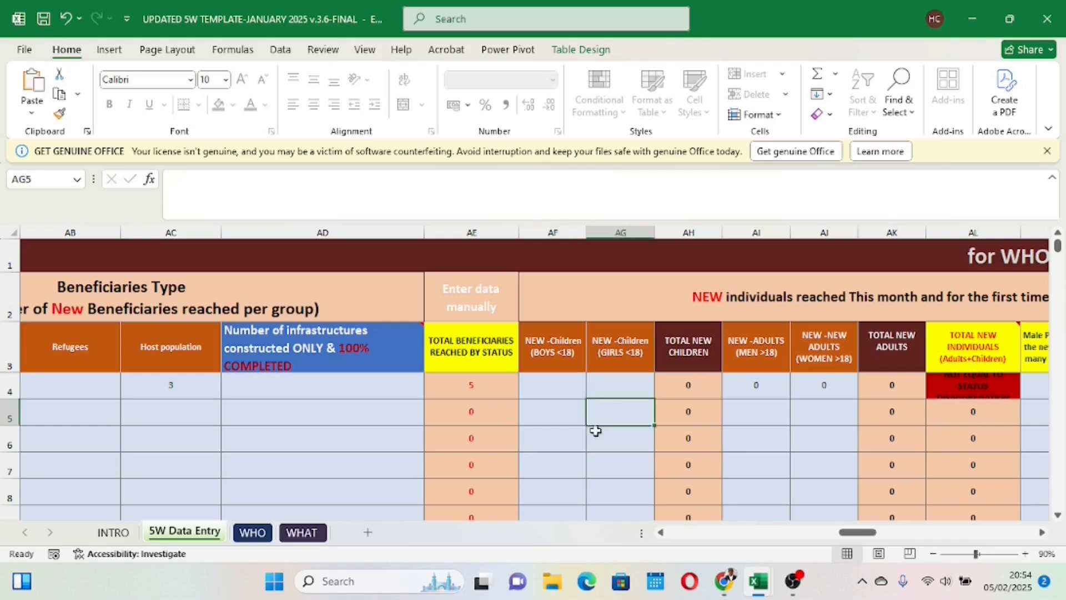
# Step: Enter 2 new boys and 3 new girls under 18 for row 4
pyautogui.click(542, 383)
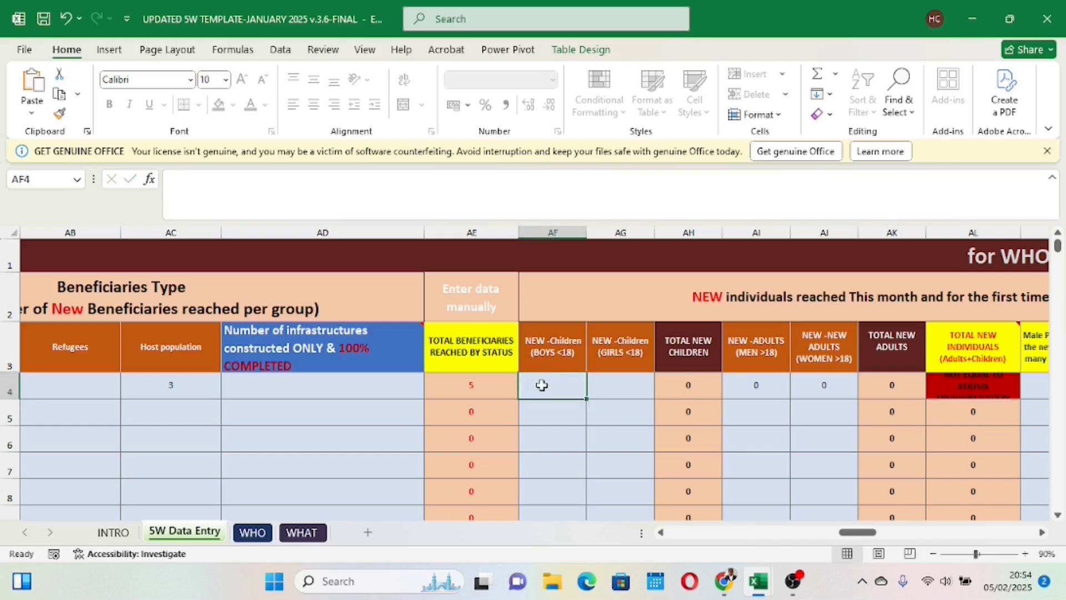
pyautogui.click(492, 387)
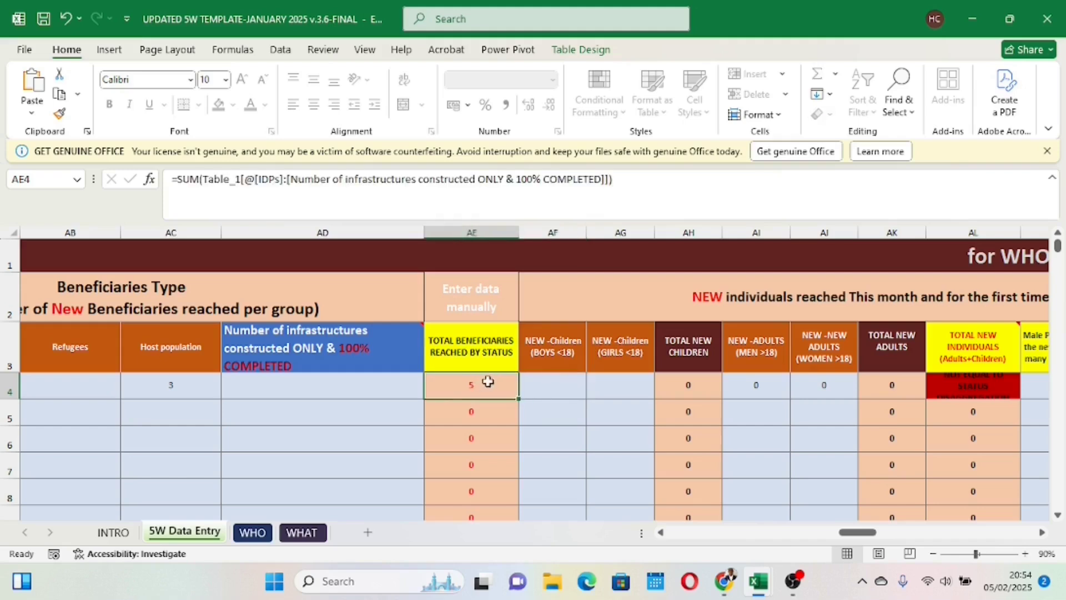
pyautogui.click(548, 387)
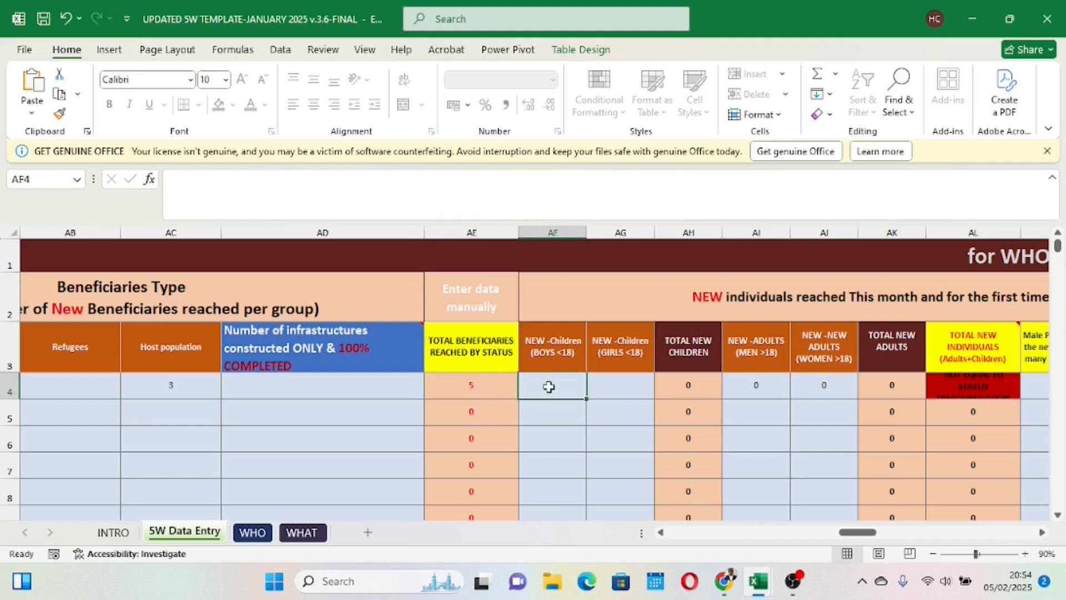
pyautogui.write('2')
pyautogui.click(606, 389)
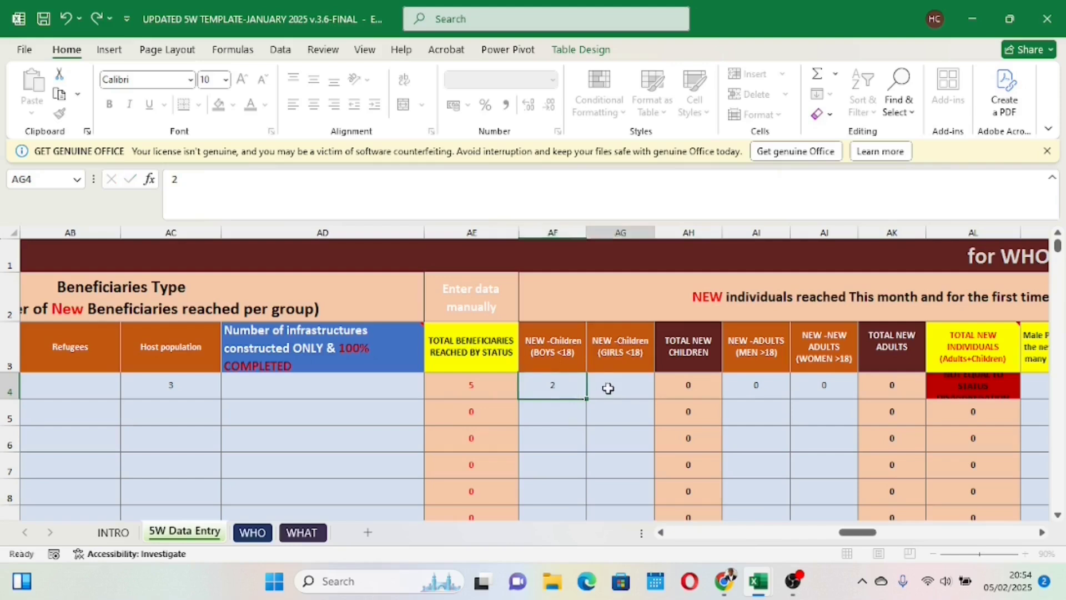
pyautogui.write('3')
pyautogui.click(604, 439)
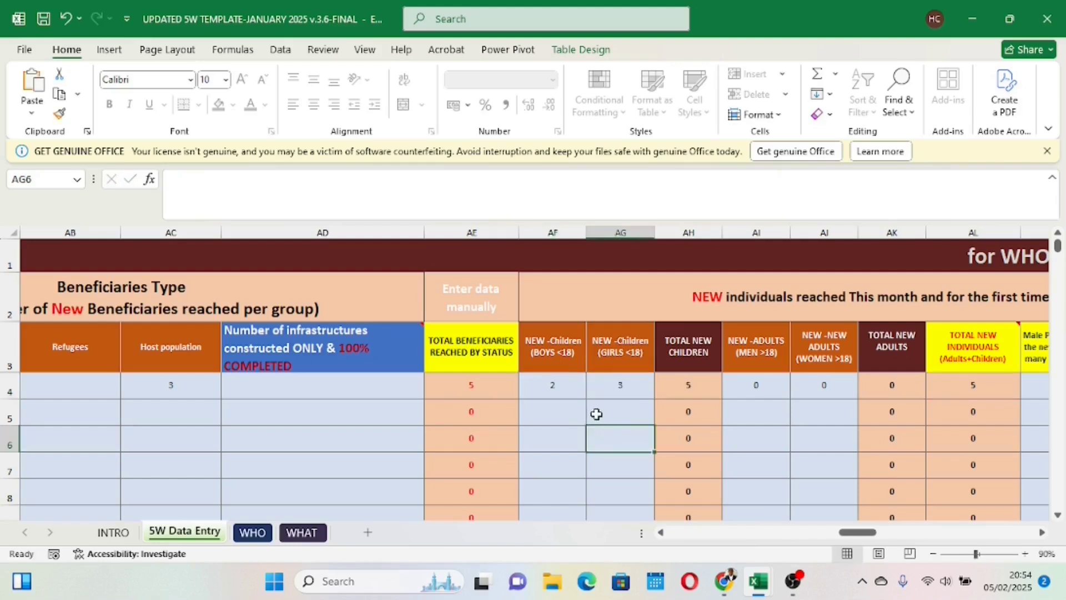
# Step: Change row 4's new girls count to 2 to test the total new individuals check, and restore it to 3
pyautogui.click(558, 387)
pyautogui.click(612, 387)
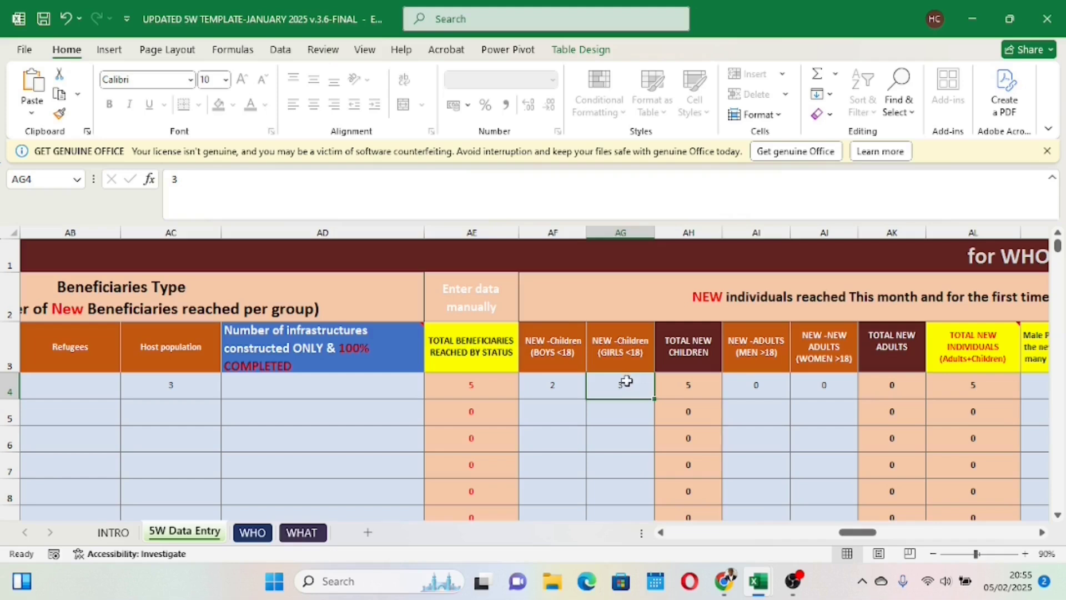
pyautogui.write('2')
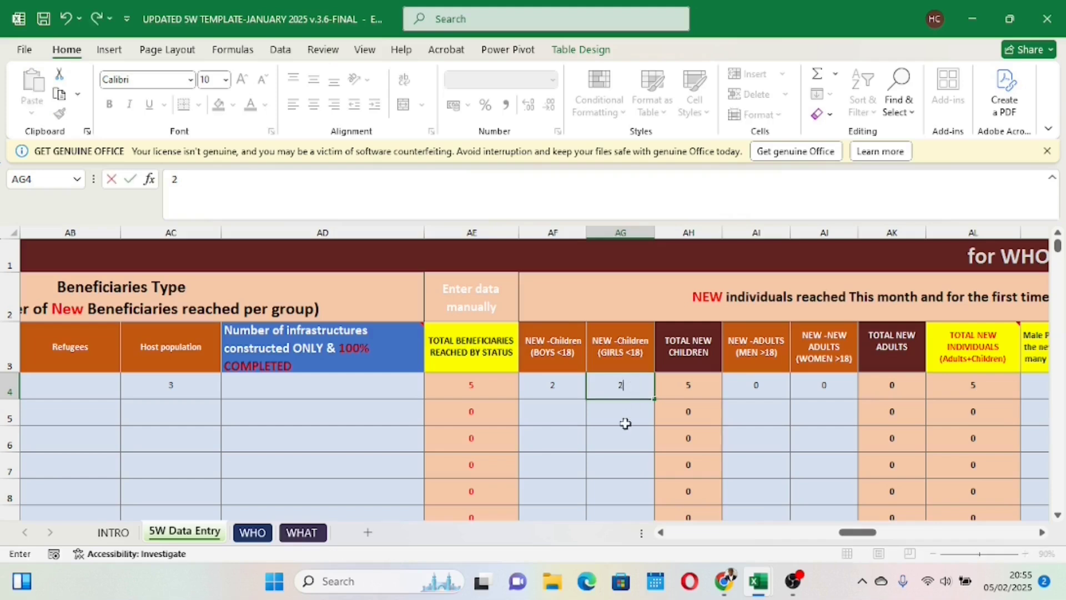
pyautogui.click(638, 431)
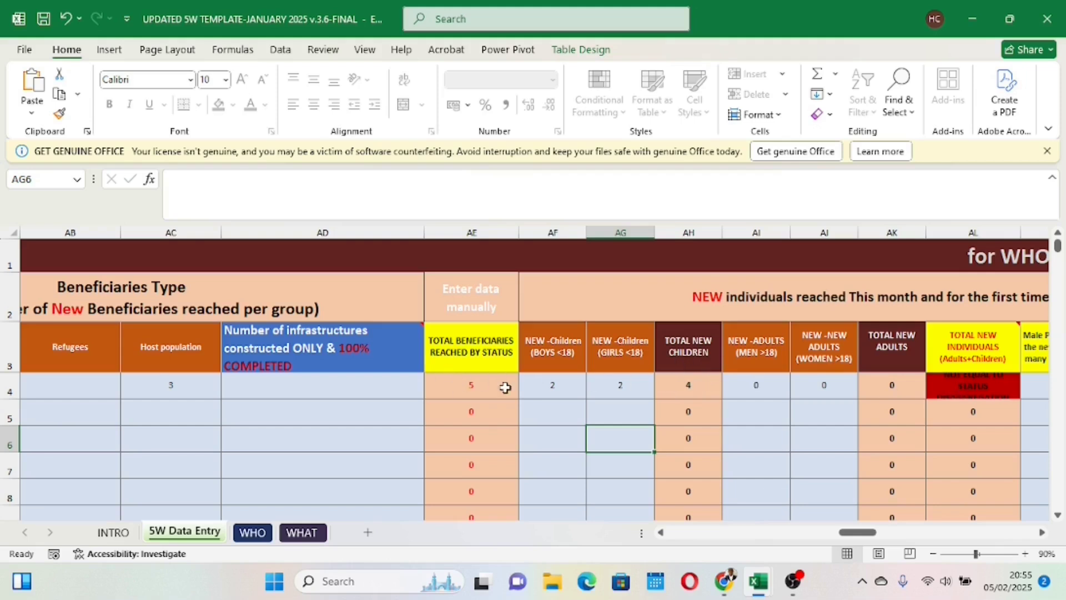
pyautogui.click(620, 388)
pyautogui.write('3')
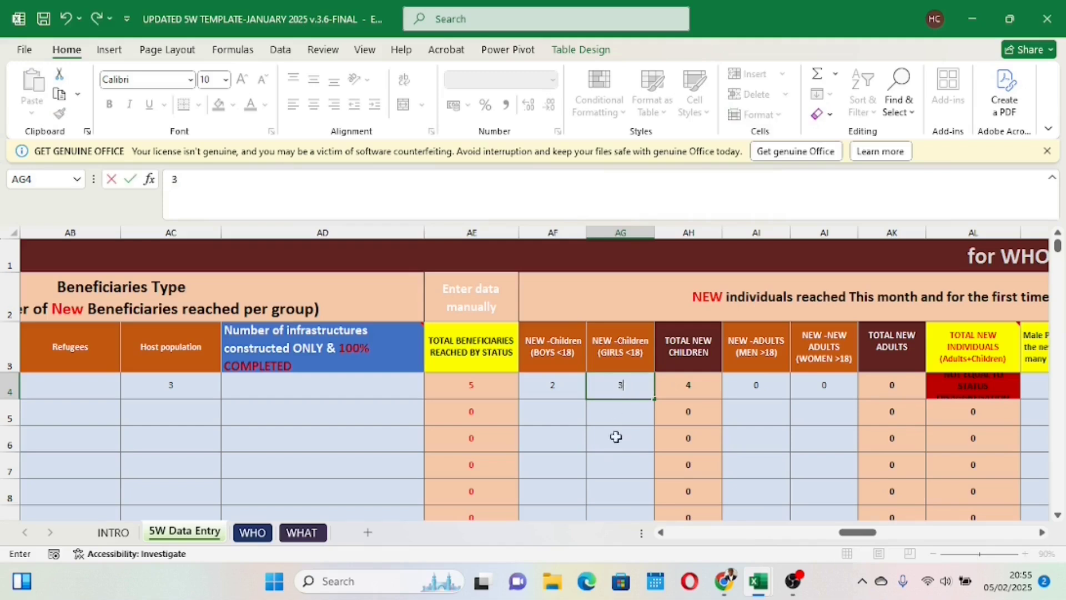
pyautogui.click(614, 435)
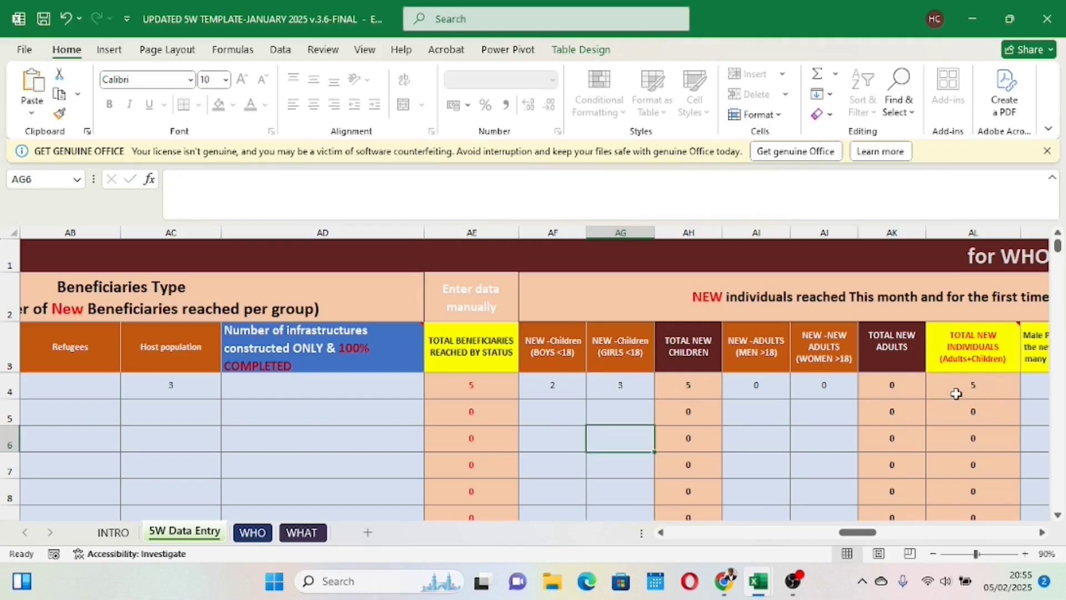
# Step: Clear row 4's new male PWD and new female PWD counts
pyautogui.moveTo(855, 534); pyautogui.dragTo(896, 518)
pyautogui.click(454, 381)
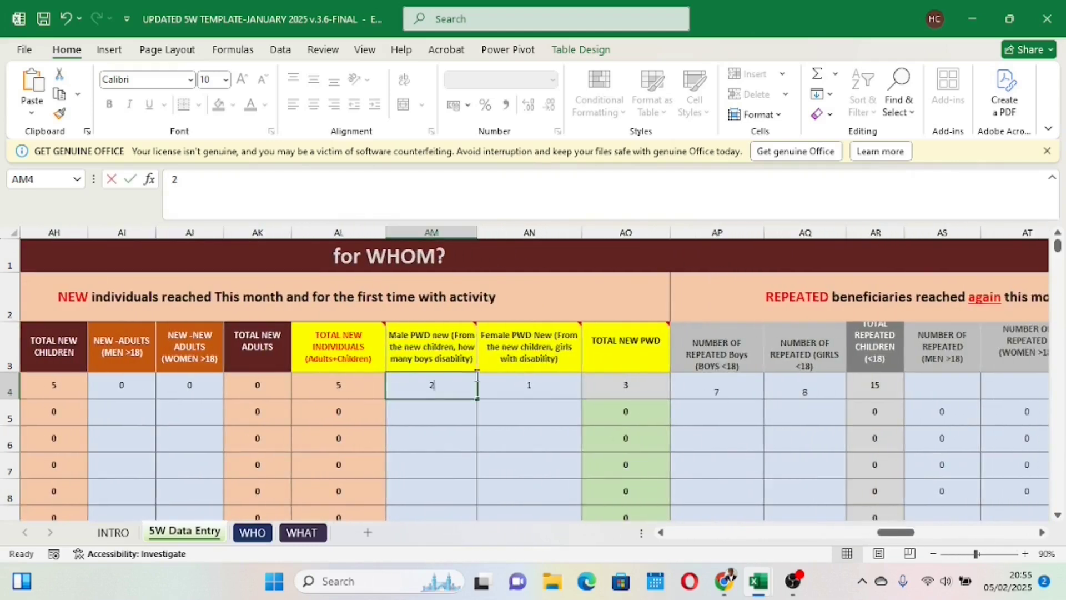
pyautogui.press('Delete')
pyautogui.click(546, 384)
pyautogui.press('Return')
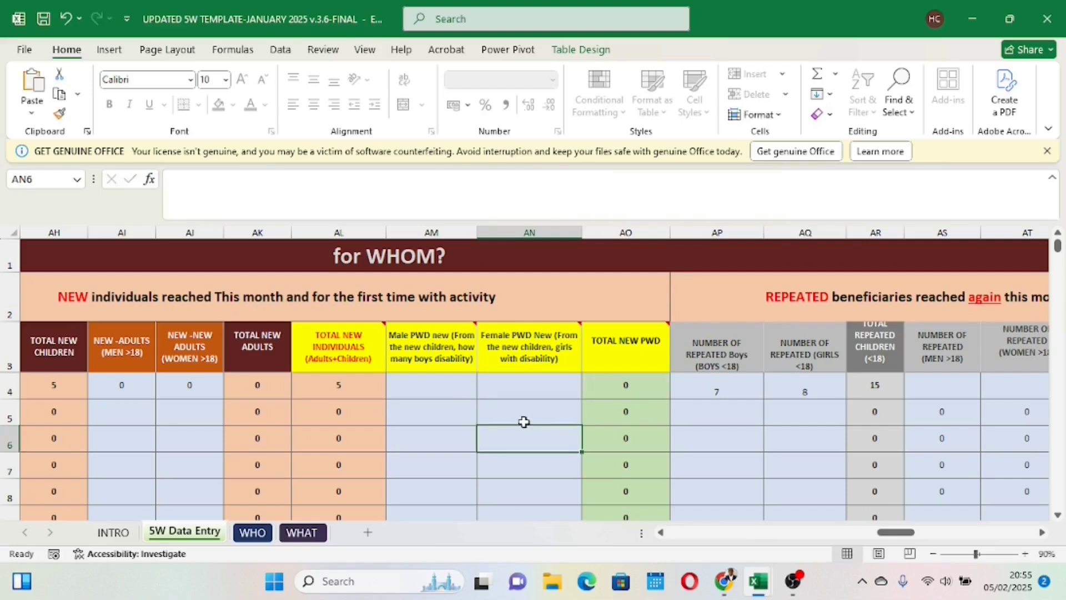
# Step: Enter 1 new male PWD and 1 new female PWD for row 4
pyautogui.click(453, 392)
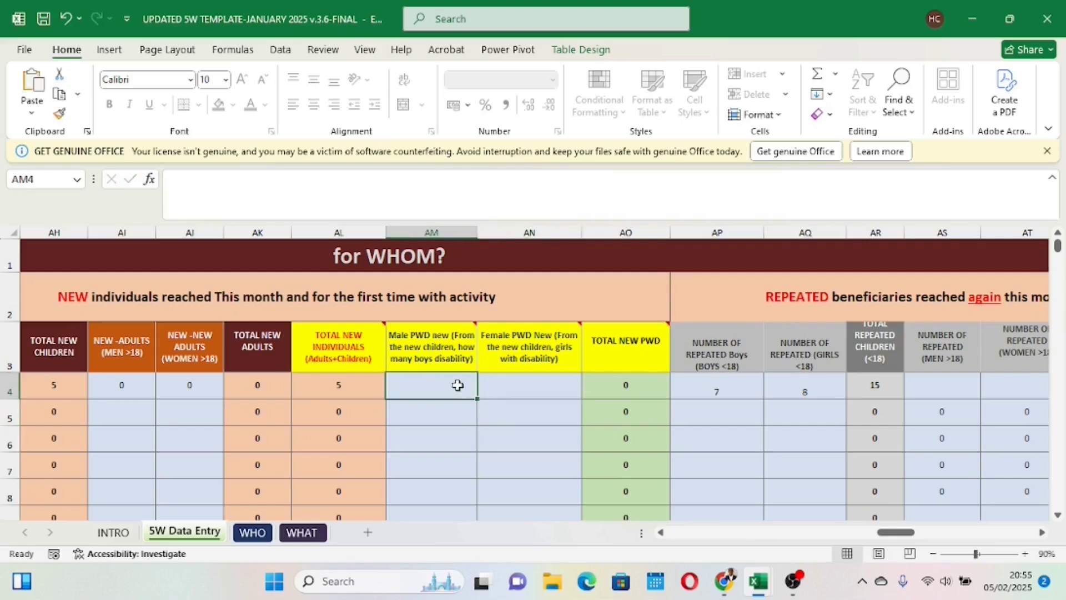
pyautogui.write('1')
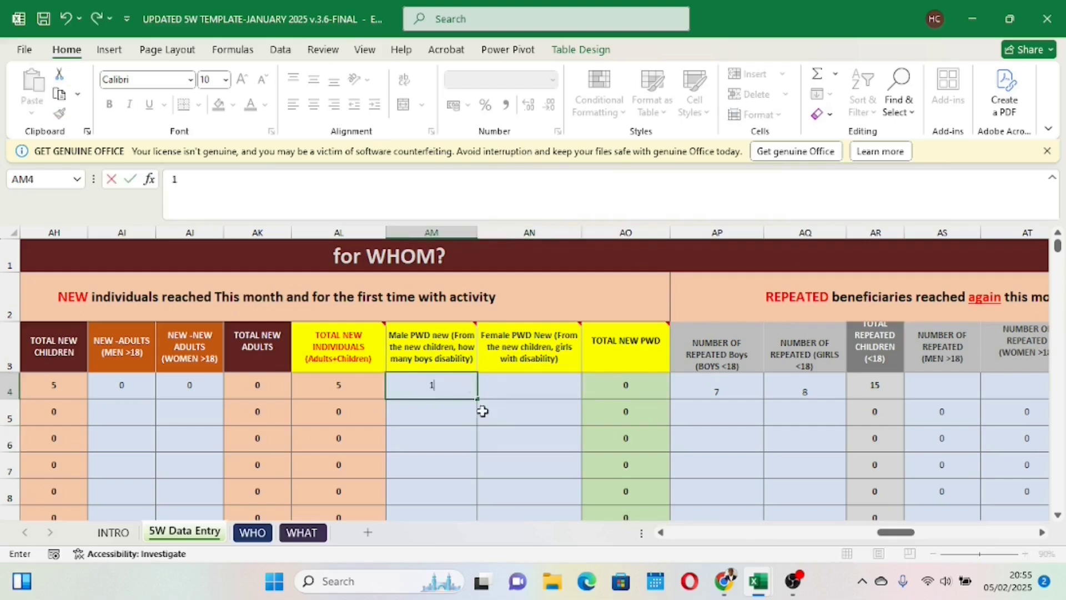
pyautogui.click(525, 387)
pyautogui.write('1')
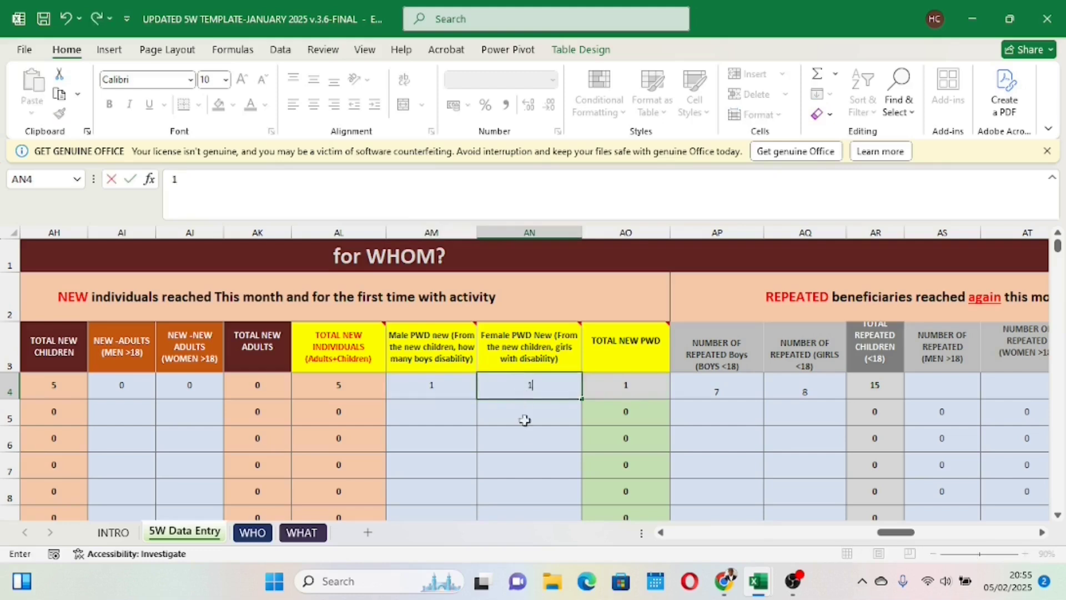
pyautogui.click(529, 442)
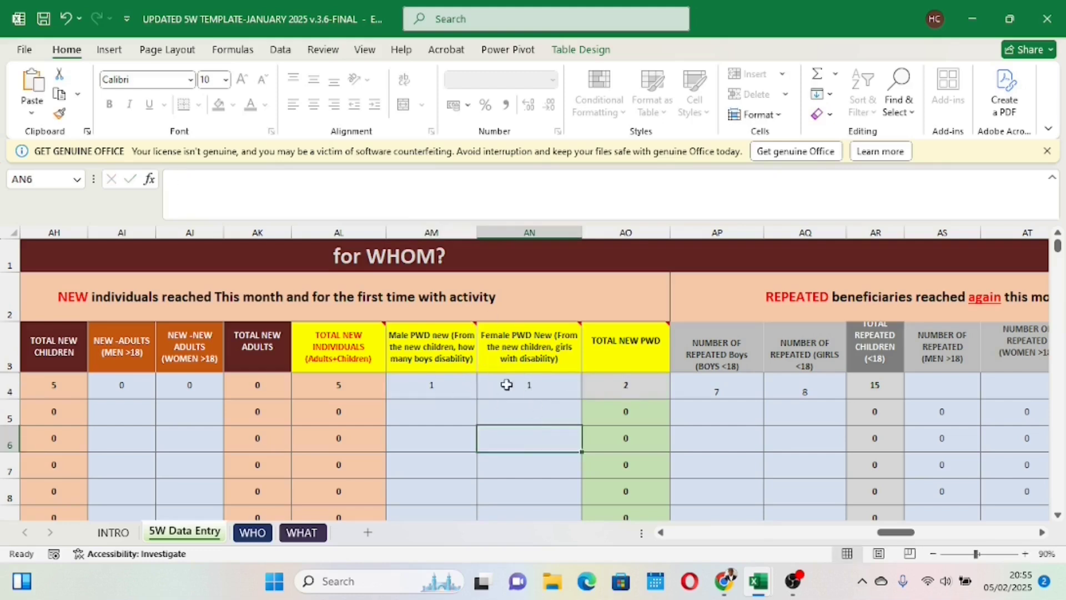
# Step: Change row 4's new female PWD count to 23 to test the total new PWD check, and restore it to 1
pyautogui.click(544, 387)
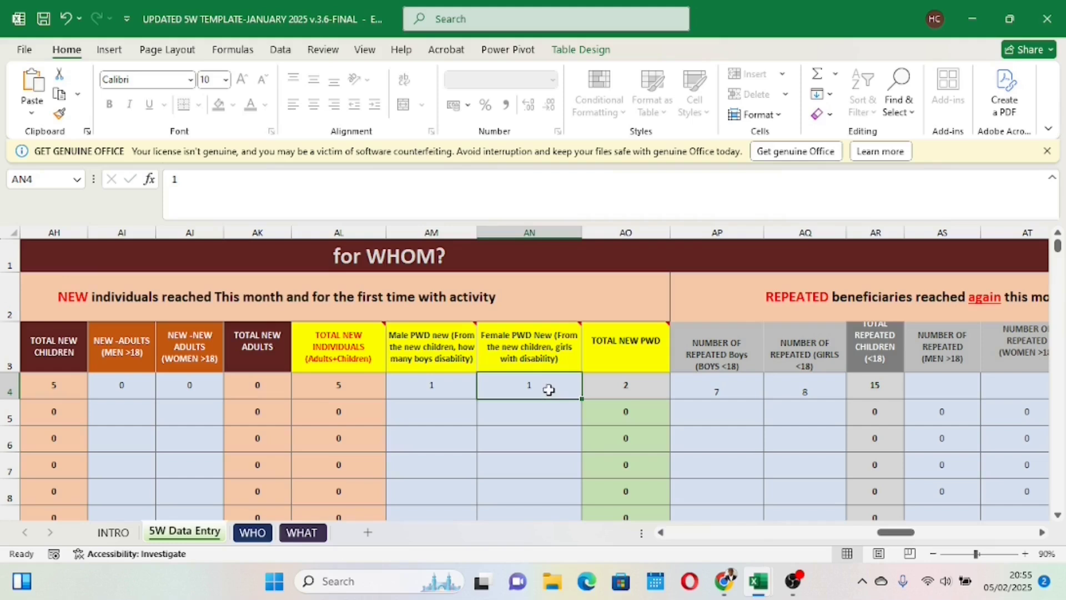
pyautogui.press('BackSpace')
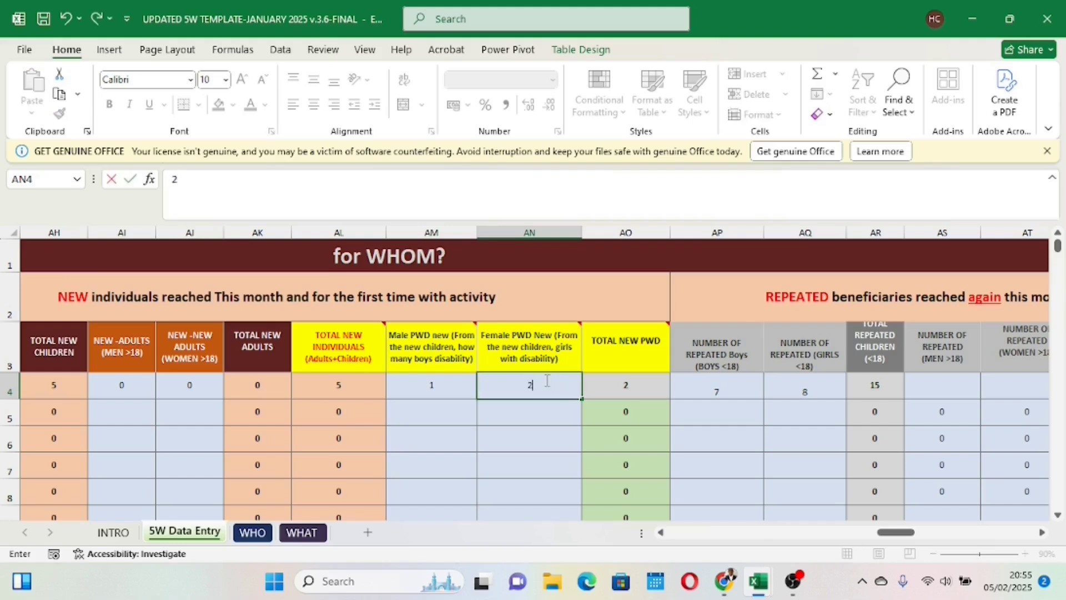
pyautogui.write('23')
pyautogui.click(549, 437)
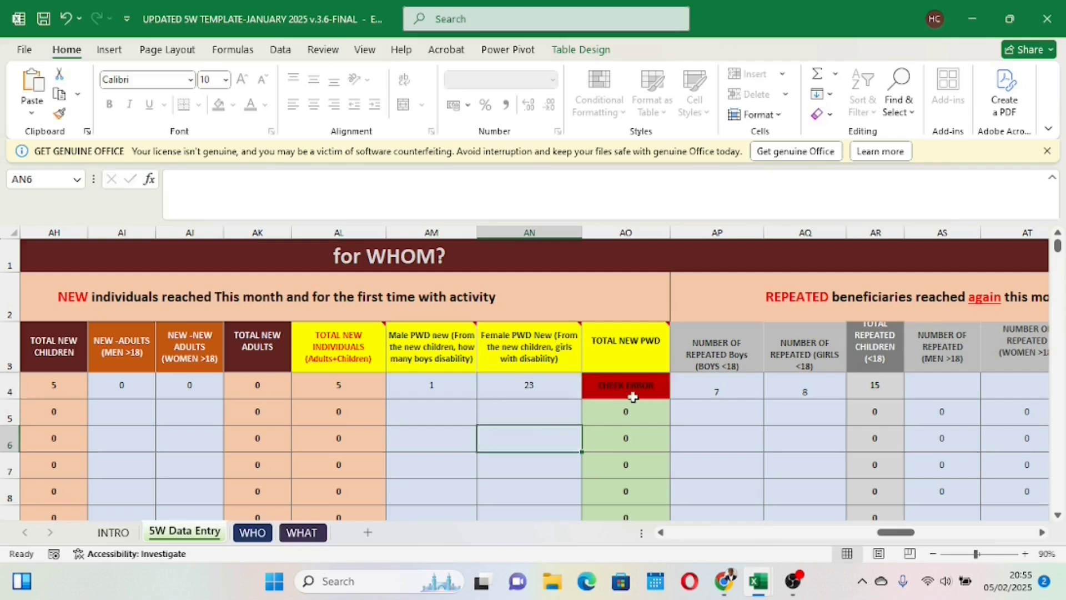
pyautogui.click(535, 381)
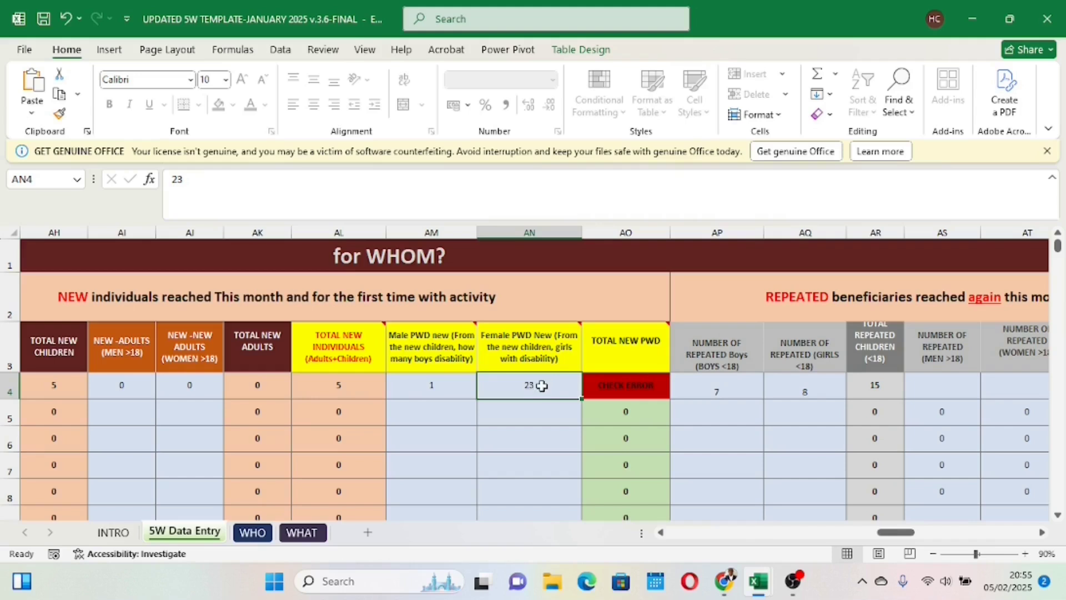
pyautogui.write('1')
pyautogui.click(550, 436)
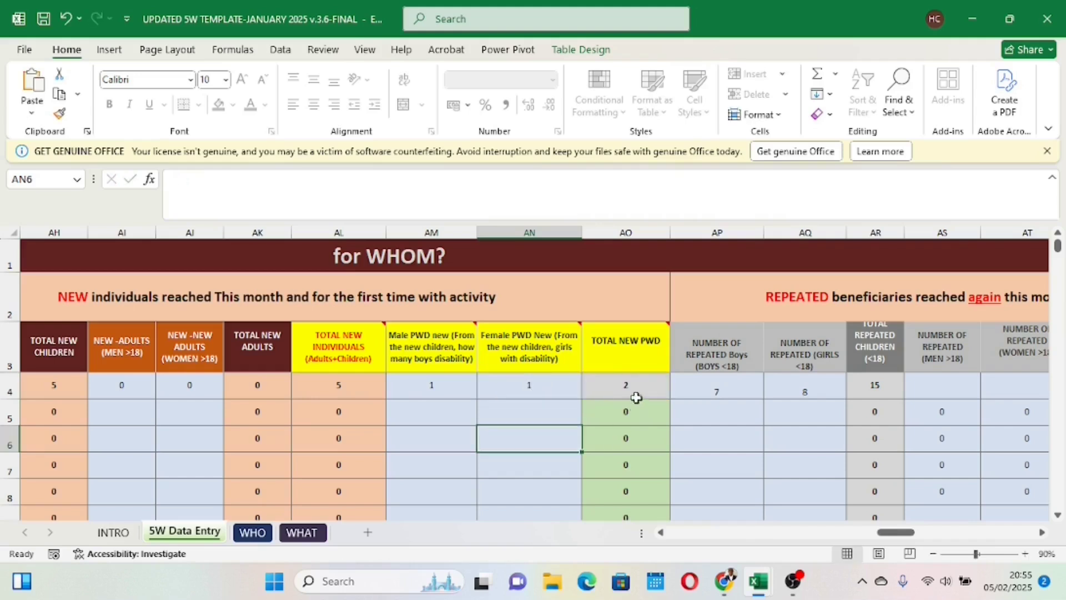
# Step: Clear row 4's repeated boys and repeated girls counts
pyautogui.moveTo(888, 537); pyautogui.dragTo(922, 525)
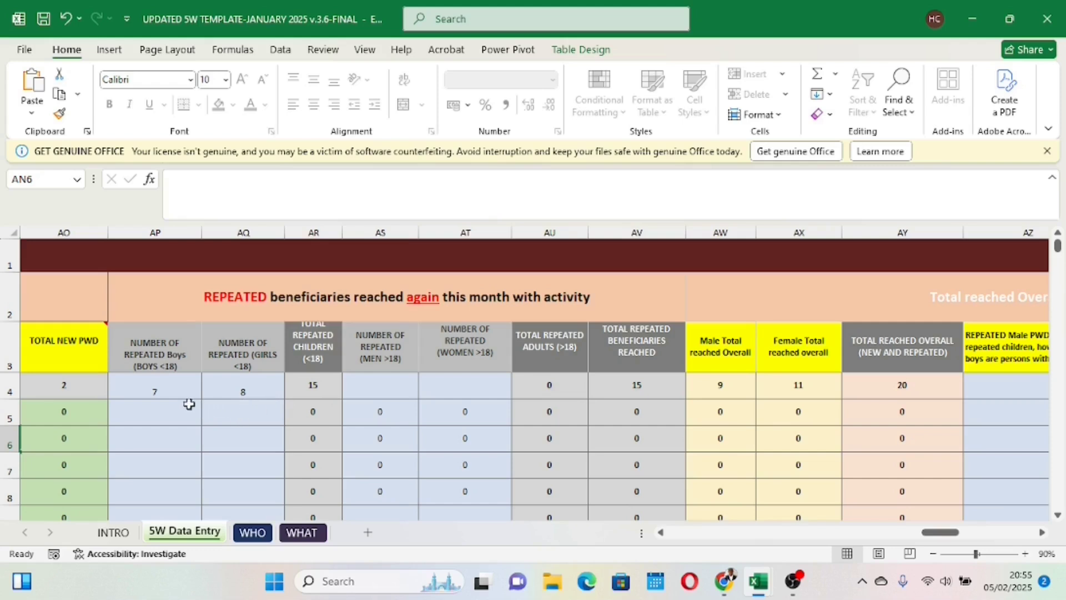
pyautogui.click(171, 390)
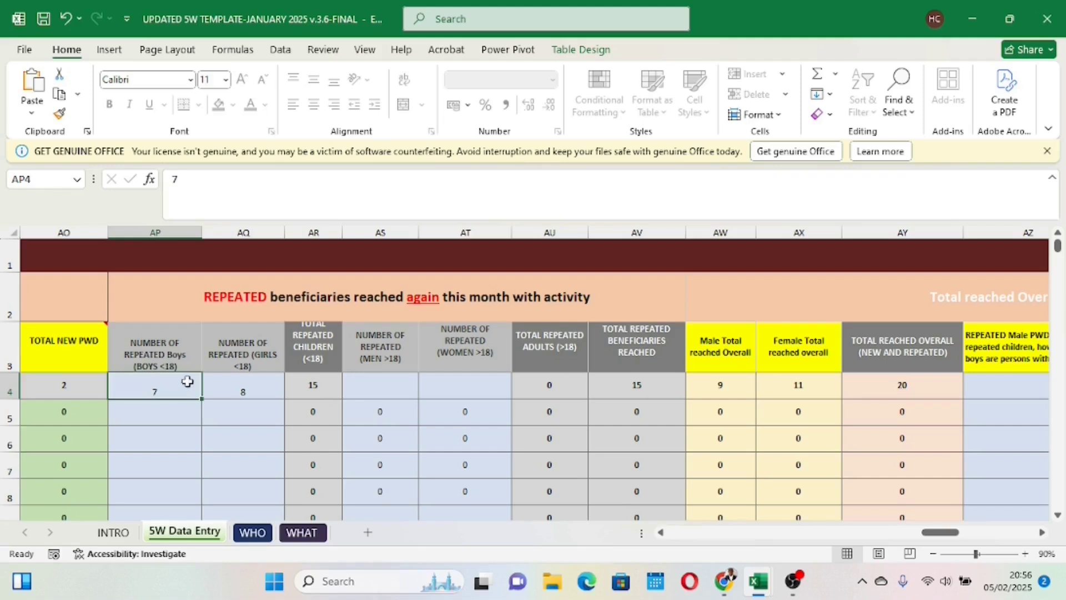
pyautogui.press('BackSpace')
pyautogui.click(221, 388)
pyautogui.press('BackSpace')
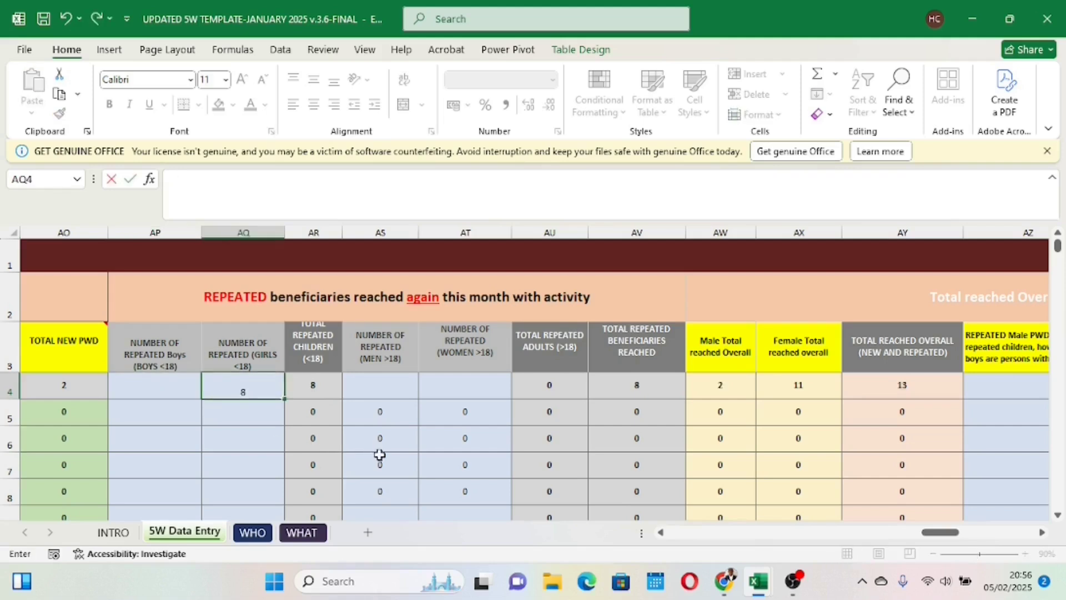
pyautogui.click(380, 454)
# Step: Enter 7 repeated boys and 8 repeated girls under 18 for row 4
pyautogui.click(167, 384)
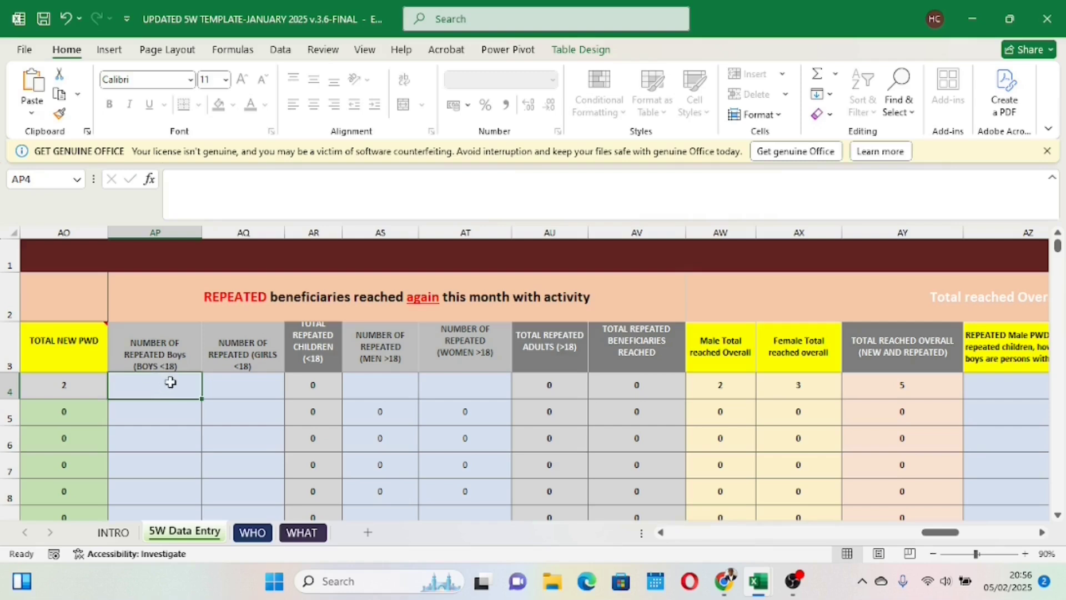
pyautogui.write('7')
pyautogui.click(224, 437)
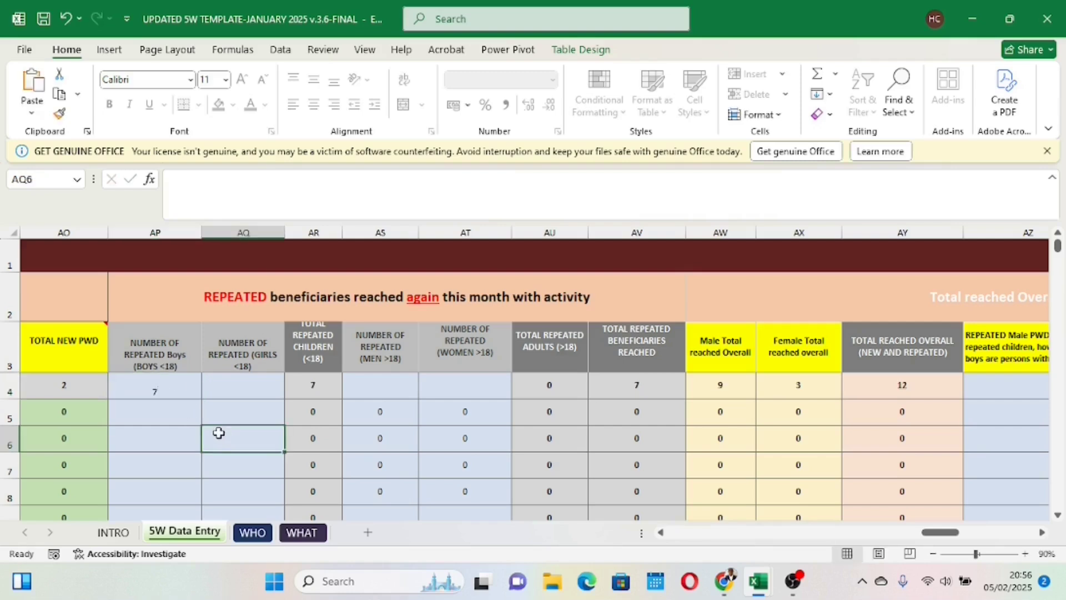
pyautogui.click(222, 387)
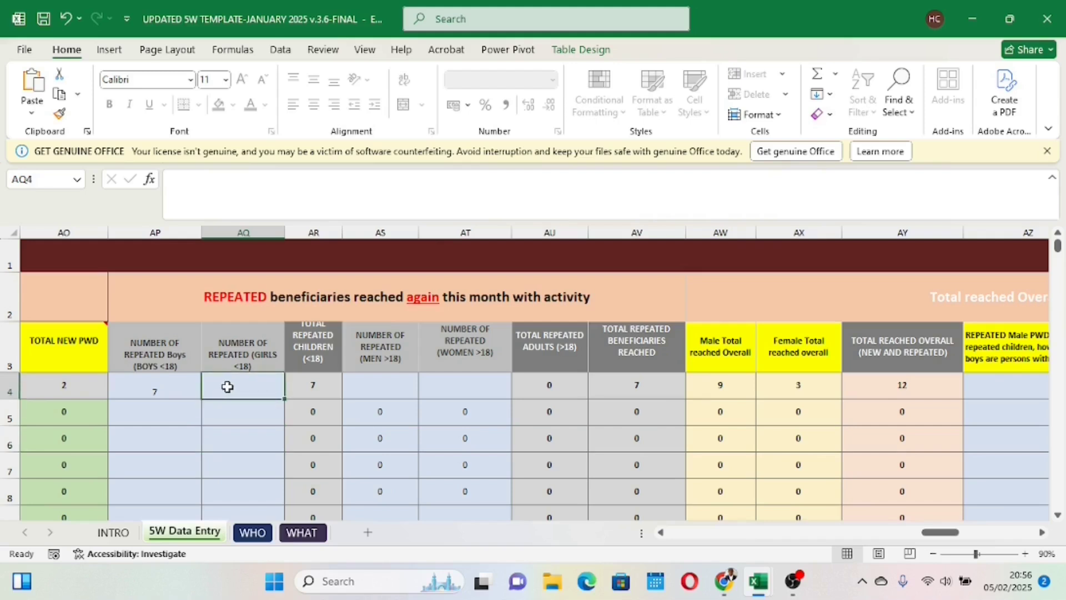
pyautogui.write('8')
pyautogui.click(237, 426)
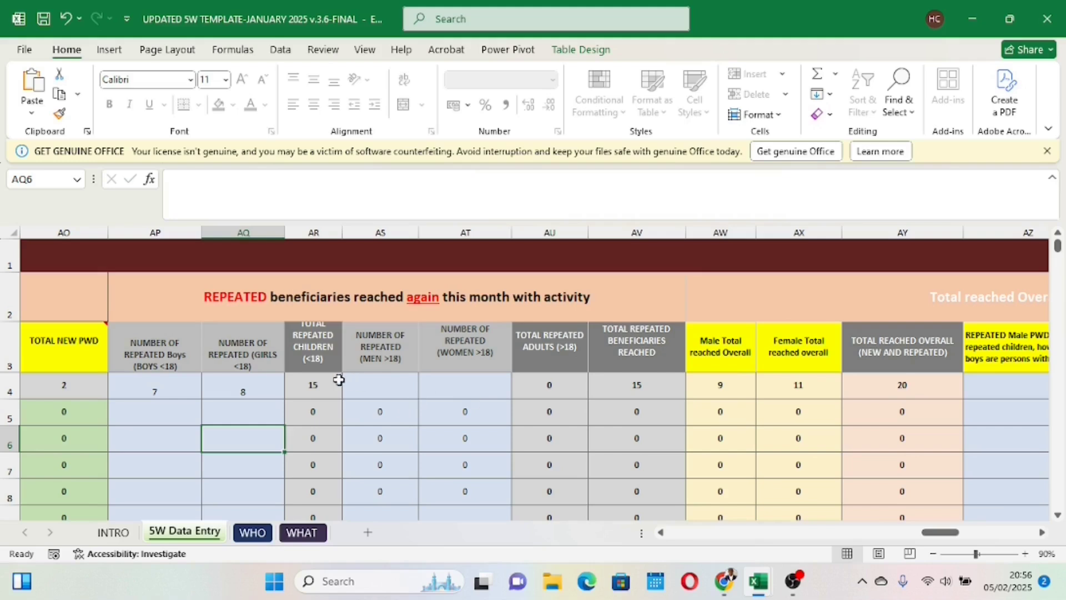
# Step: Enter 0 for both repeated men and repeated women over 18 in row 4
pyautogui.click(385, 385)
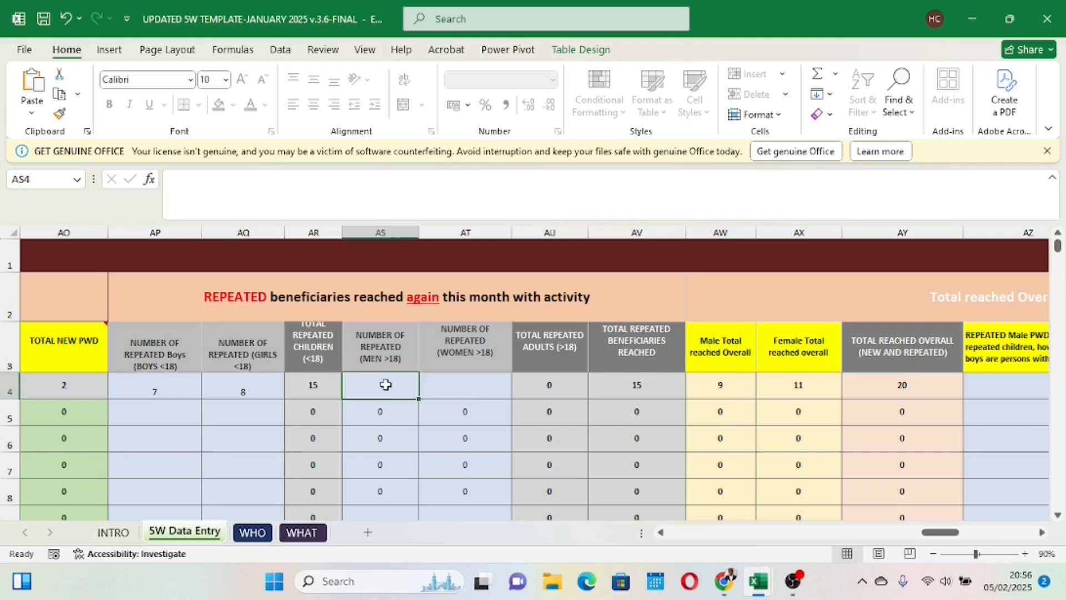
pyautogui.write('0')
pyautogui.click(468, 389)
pyautogui.write('0')
pyautogui.click(444, 456)
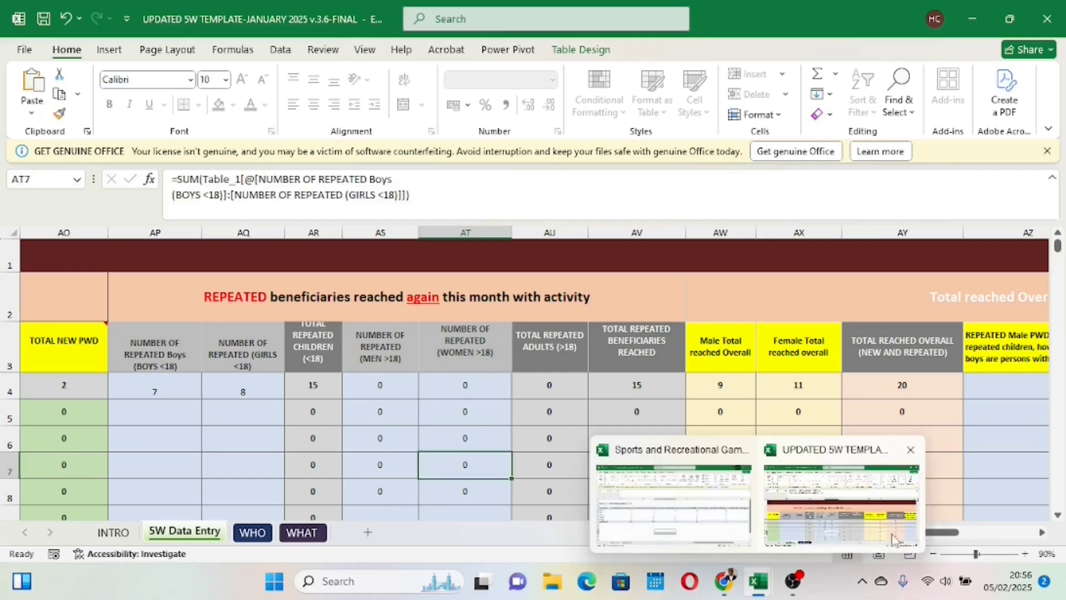
# Step: Enter 2 repeated male PWD and 1 repeated female PWD for row 4
pyautogui.moveTo(944, 536); pyautogui.dragTo(982, 524)
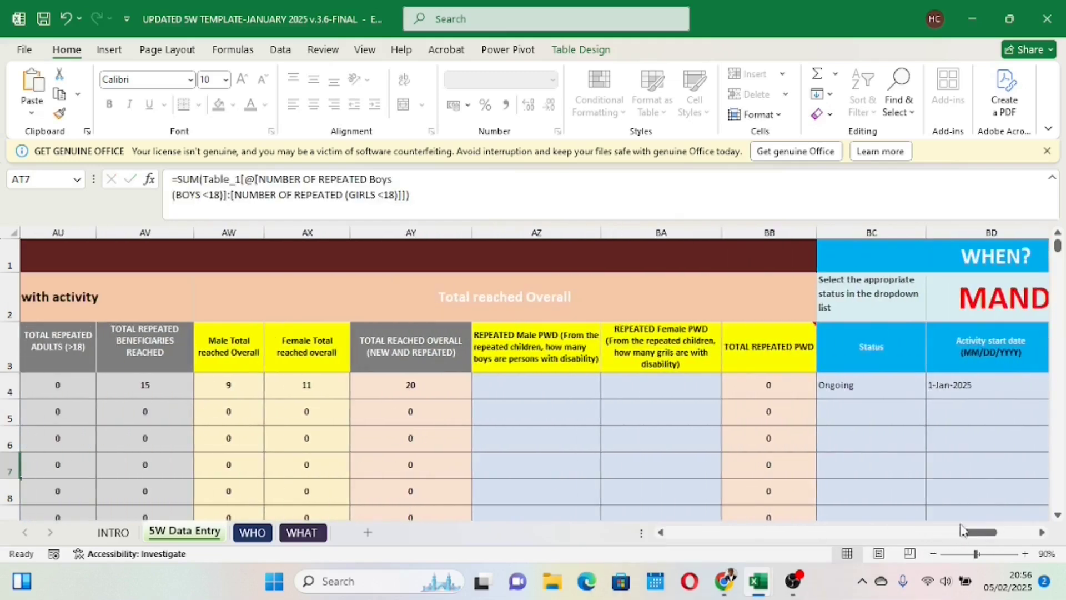
pyautogui.click(541, 388)
pyautogui.write('2')
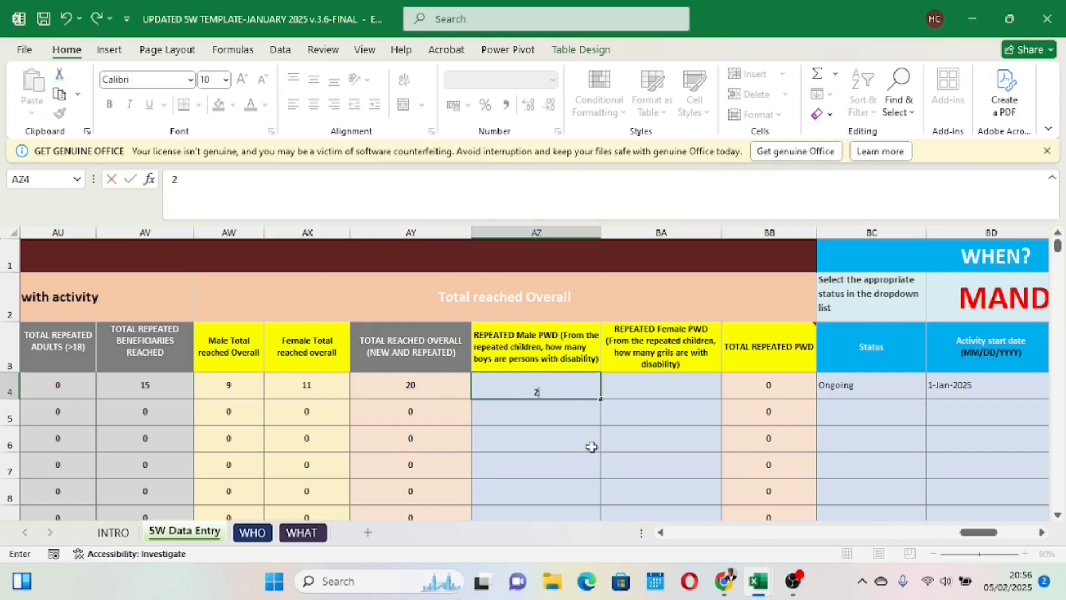
pyautogui.click(663, 389)
pyautogui.write('1')
pyautogui.click(644, 460)
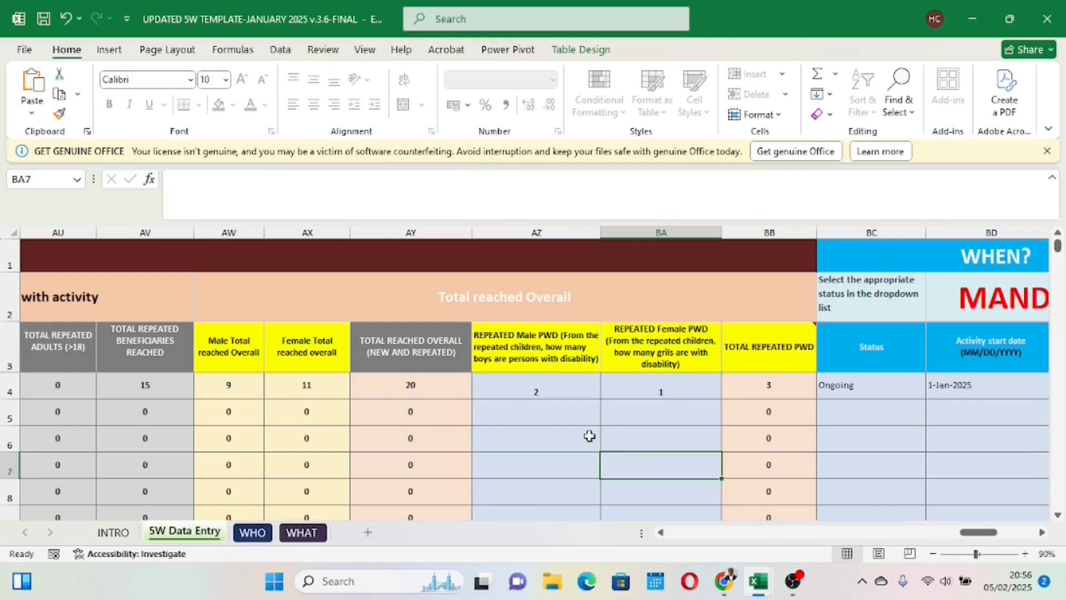
# Step: Set row 4's activity status to Completed
pyautogui.moveTo(974, 532); pyautogui.dragTo(1004, 533)
pyautogui.click(560, 387)
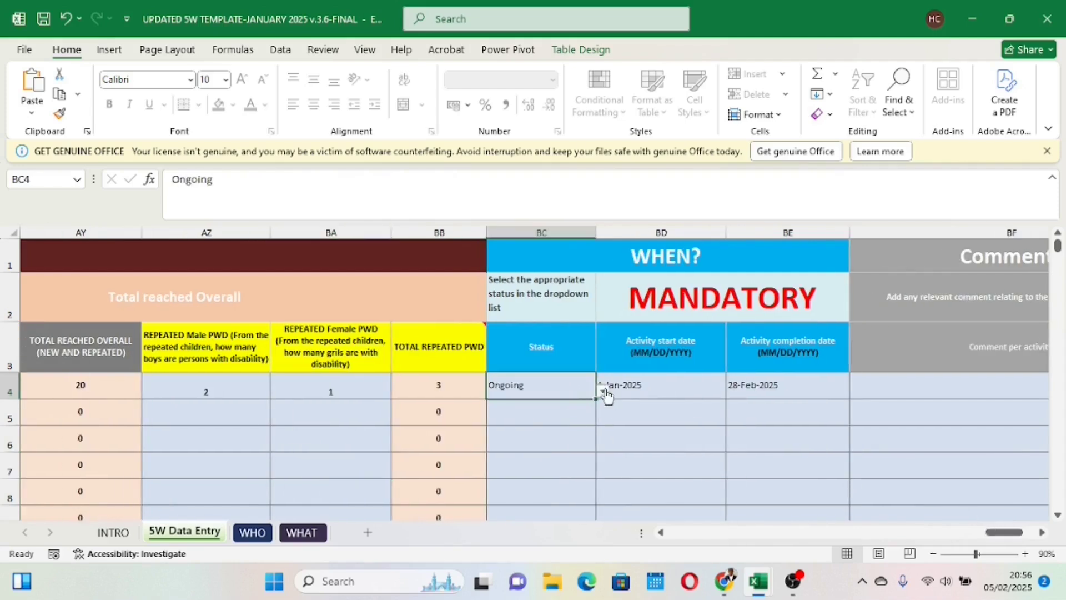
pyautogui.click(602, 390)
pyautogui.click(522, 414)
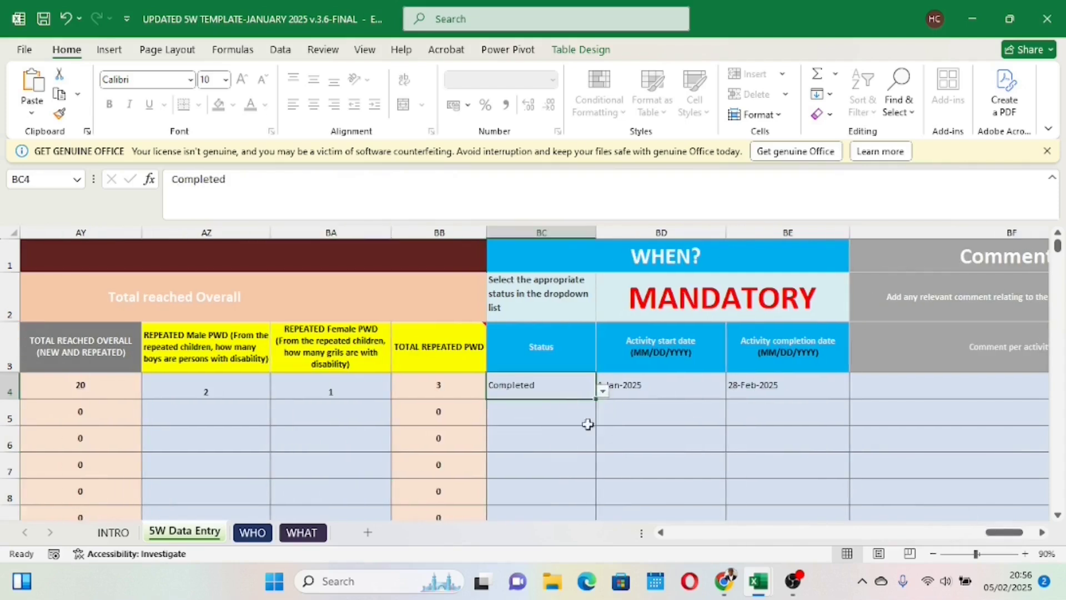
# Step: Check row 4's activity start and completion dates against its status
pyautogui.click(636, 388)
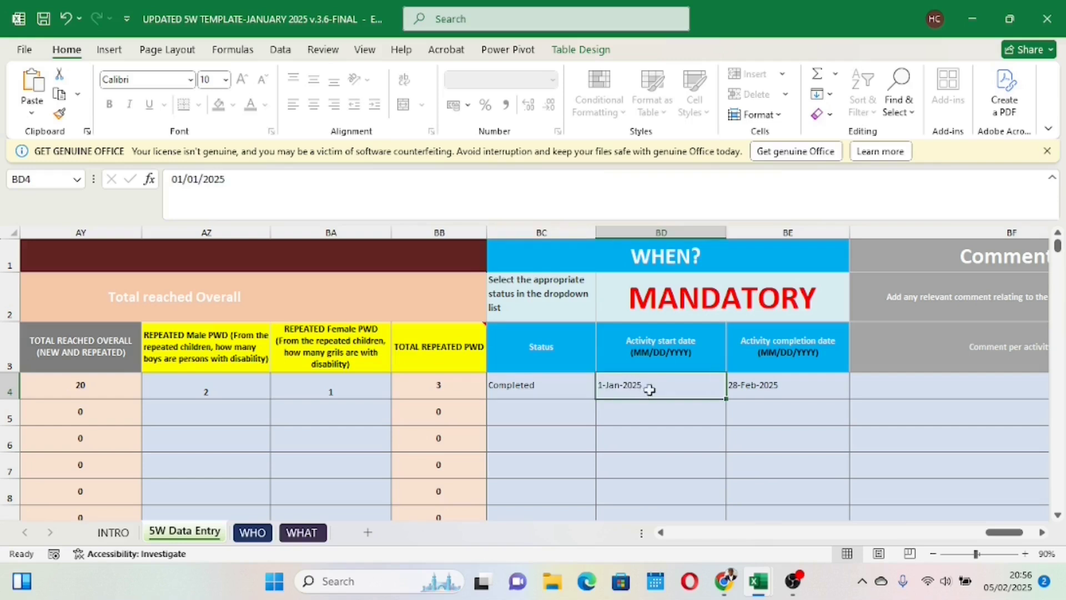
pyautogui.click(749, 392)
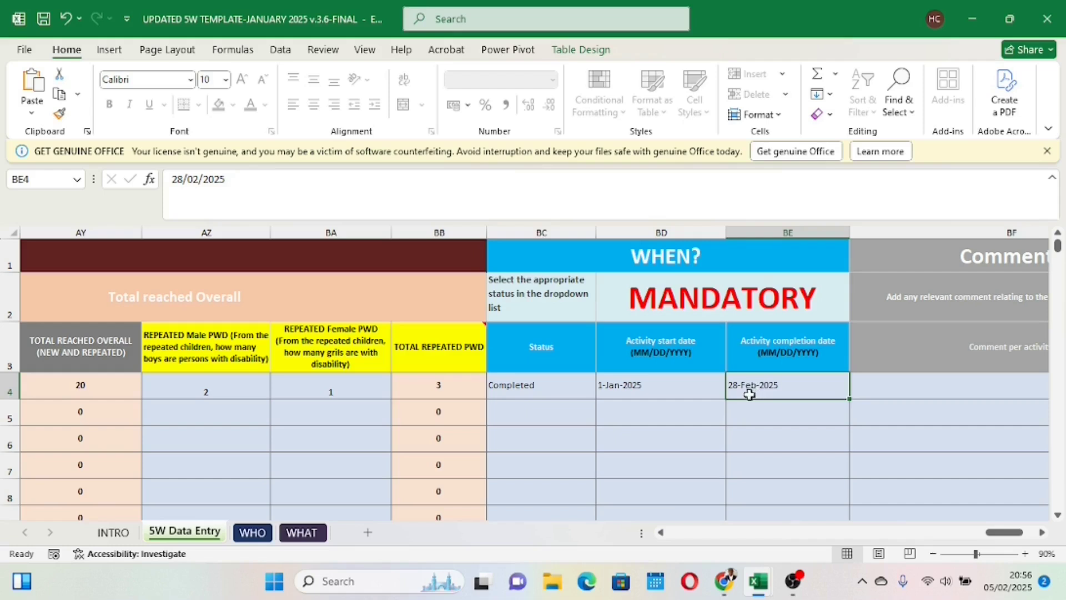
pyautogui.click(543, 395)
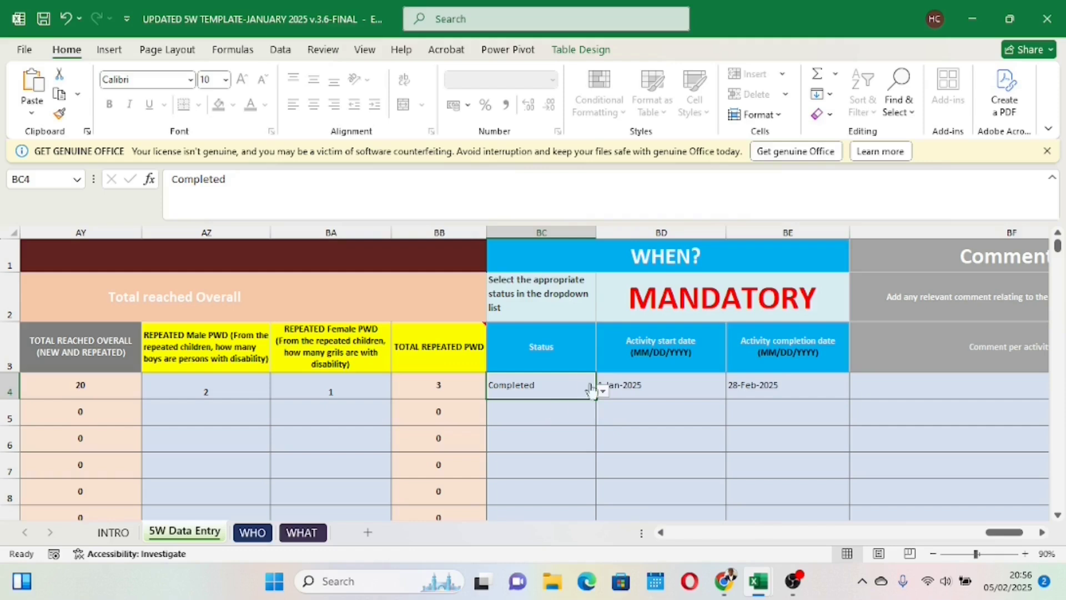
pyautogui.click(671, 383)
pyautogui.click(728, 388)
pyautogui.click(630, 388)
pyautogui.click(590, 390)
# Step: Set row 4's core objective to "COB 7 : Quality Education inputs and facilities"
pyautogui.moveTo(1002, 536); pyautogui.dragTo(669, 505)
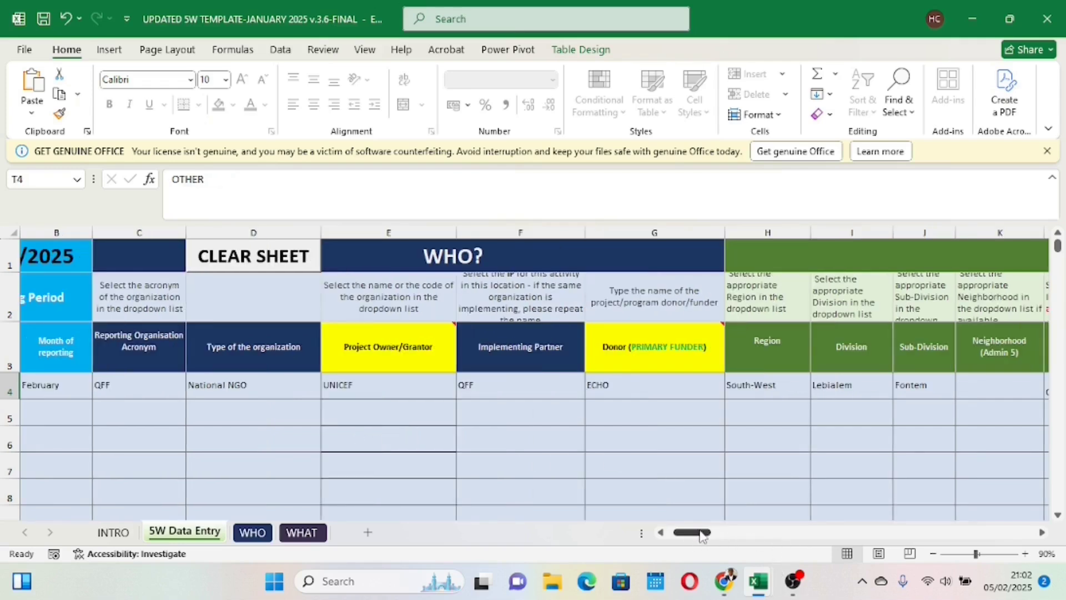
pyautogui.moveTo(704, 537); pyautogui.dragTo(812, 517)
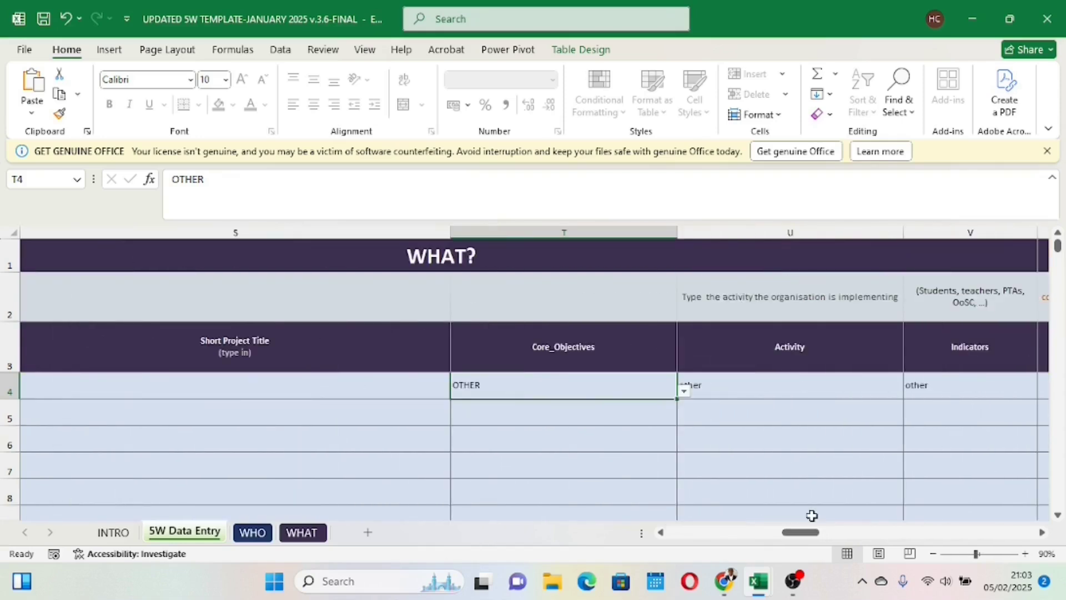
pyautogui.click(684, 395)
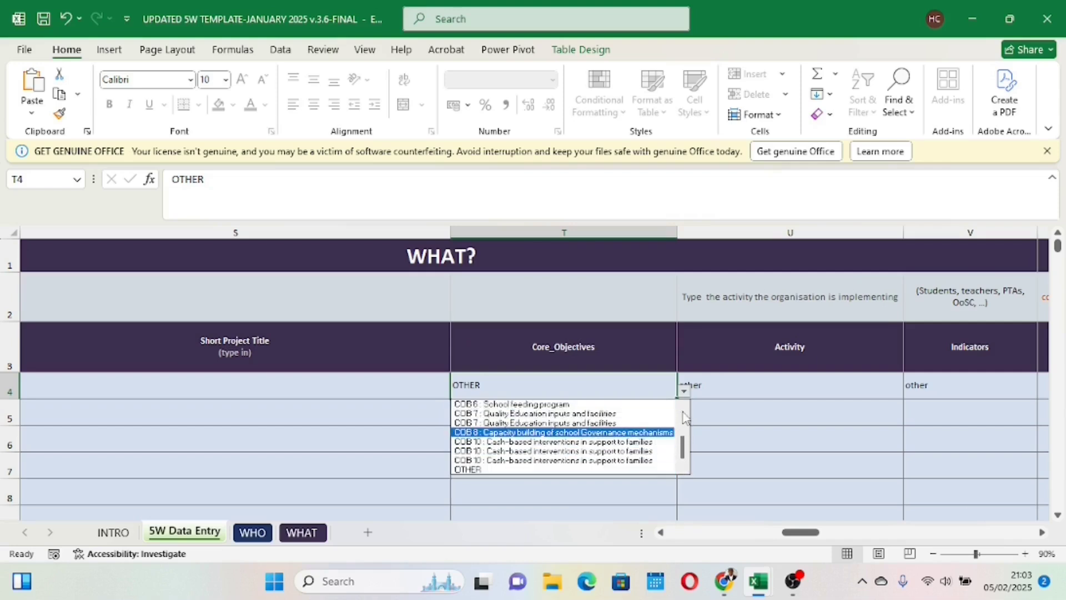
pyautogui.scroll(2, 686, 417)
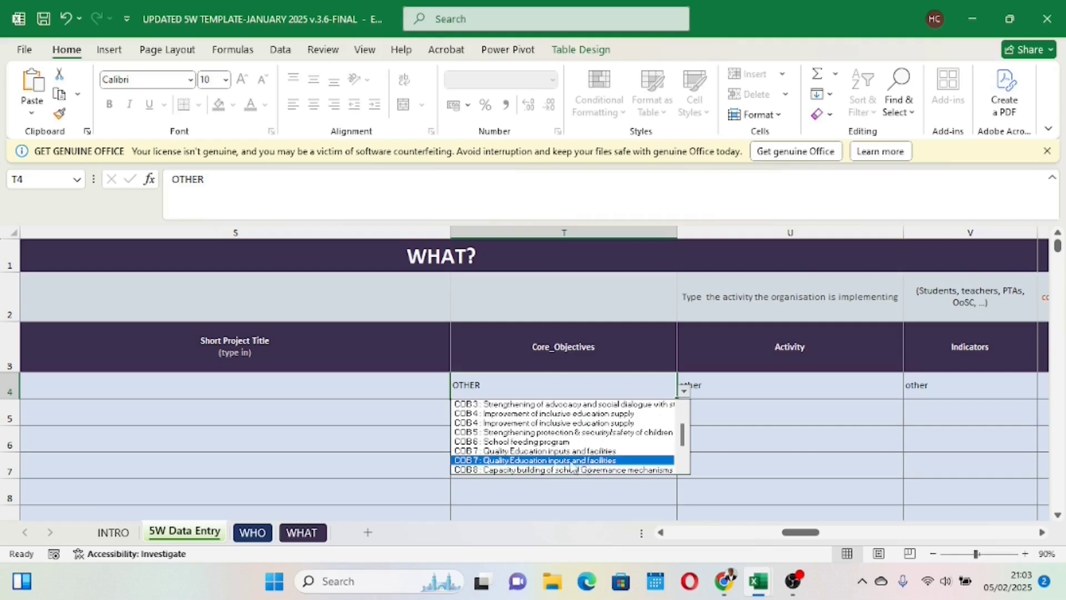
pyautogui.click(579, 463)
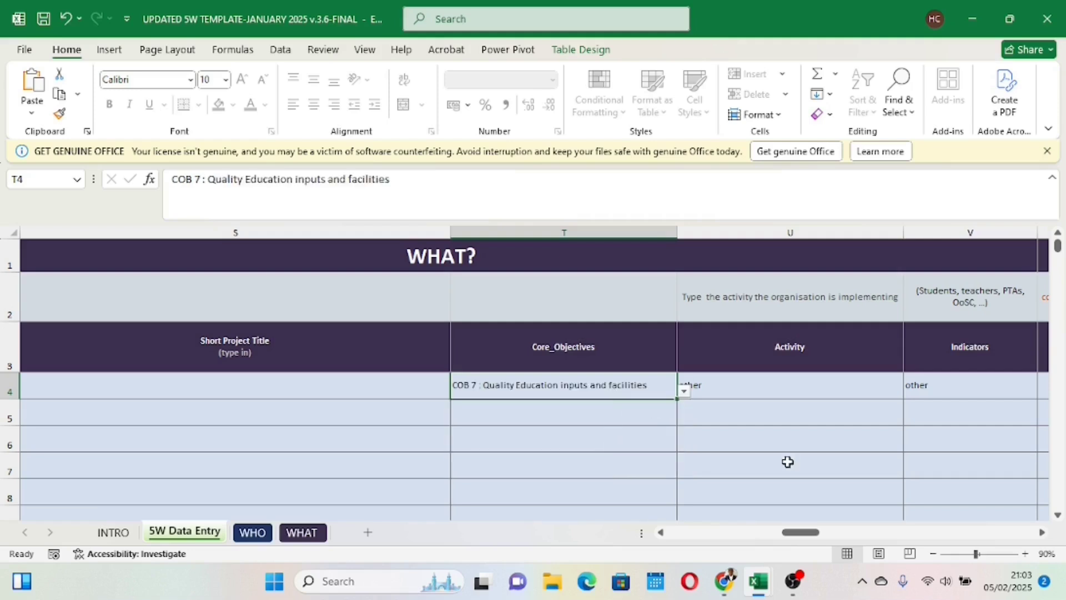
# Step: Set row 4's activity to "Construction of school and training infrastructure (classrooms, latrines, water points, temporary learning spaces))"
pyautogui.moveTo(800, 534); pyautogui.dragTo(807, 520)
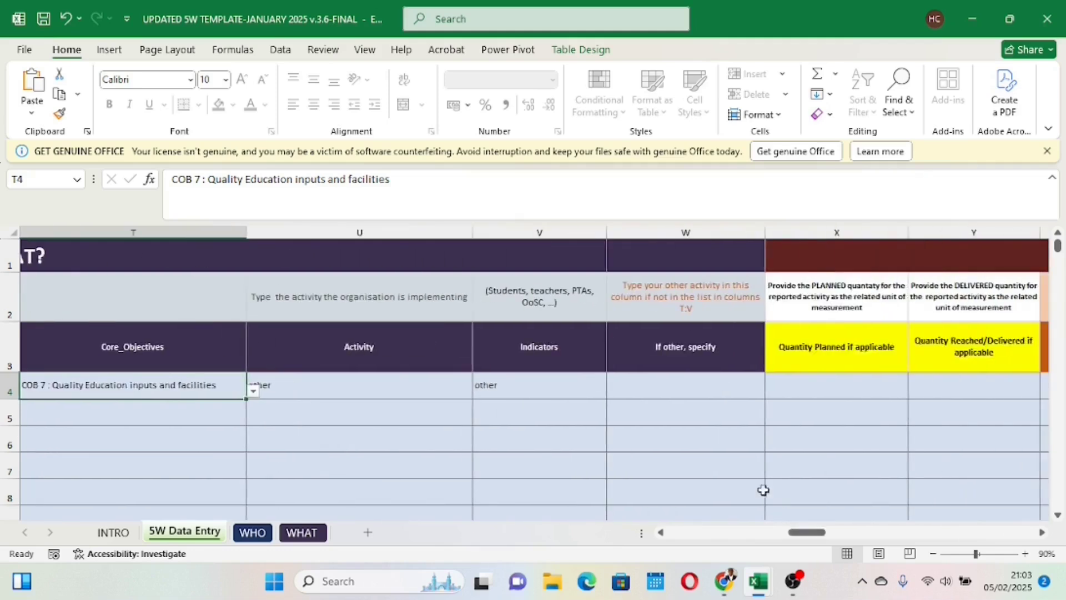
pyautogui.click(413, 378)
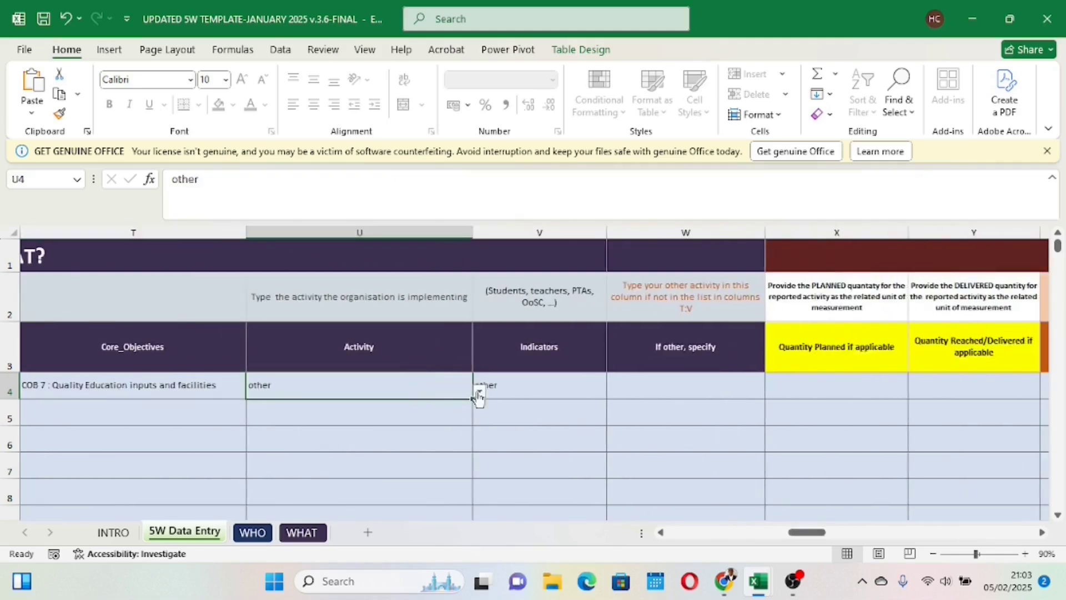
pyautogui.click(478, 391)
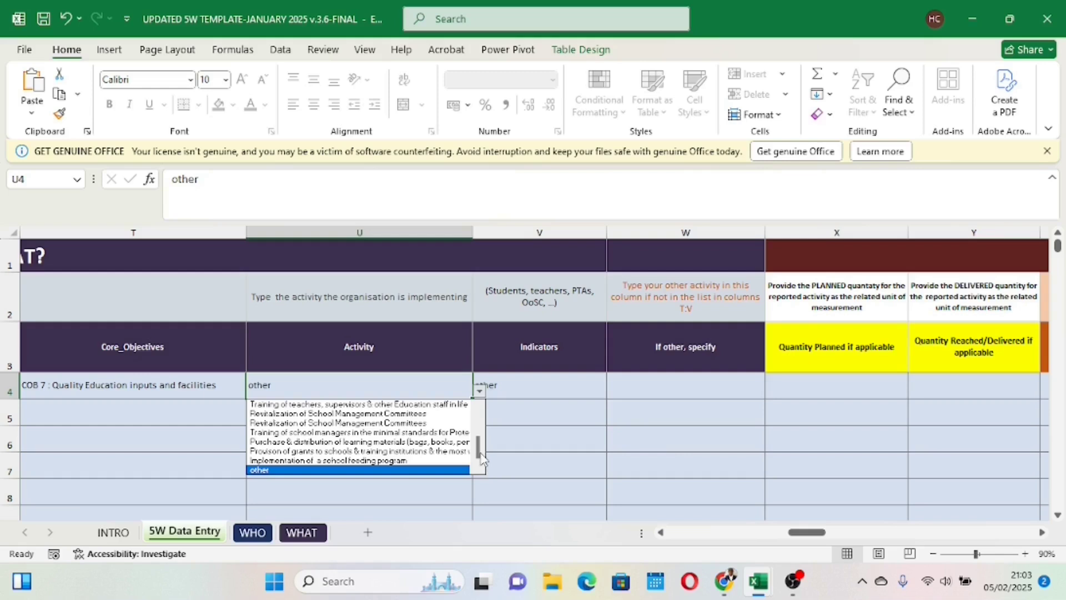
pyautogui.click(481, 411)
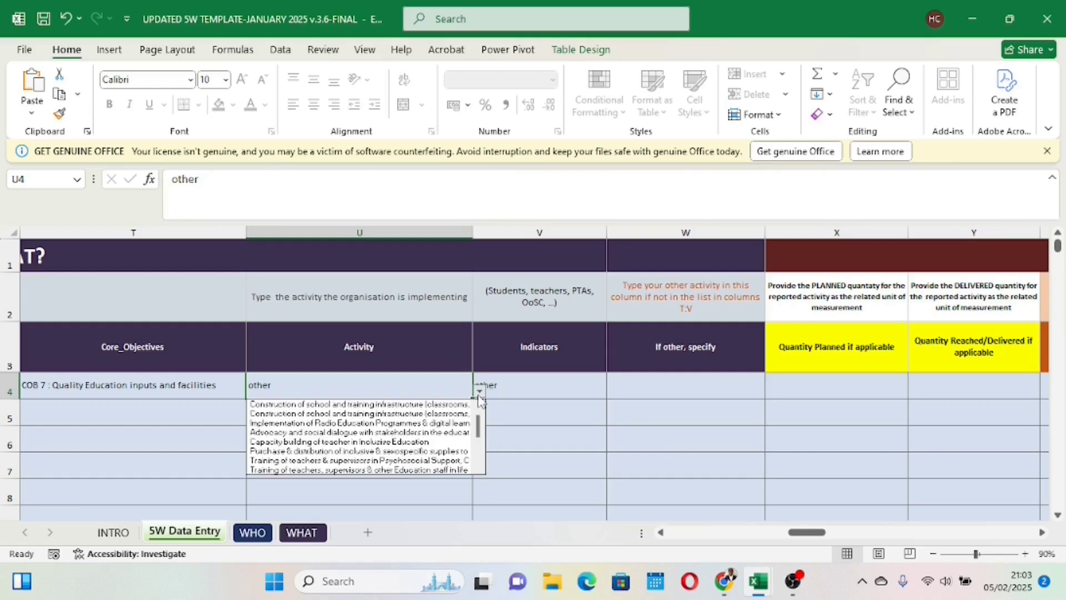
pyautogui.click(409, 406)
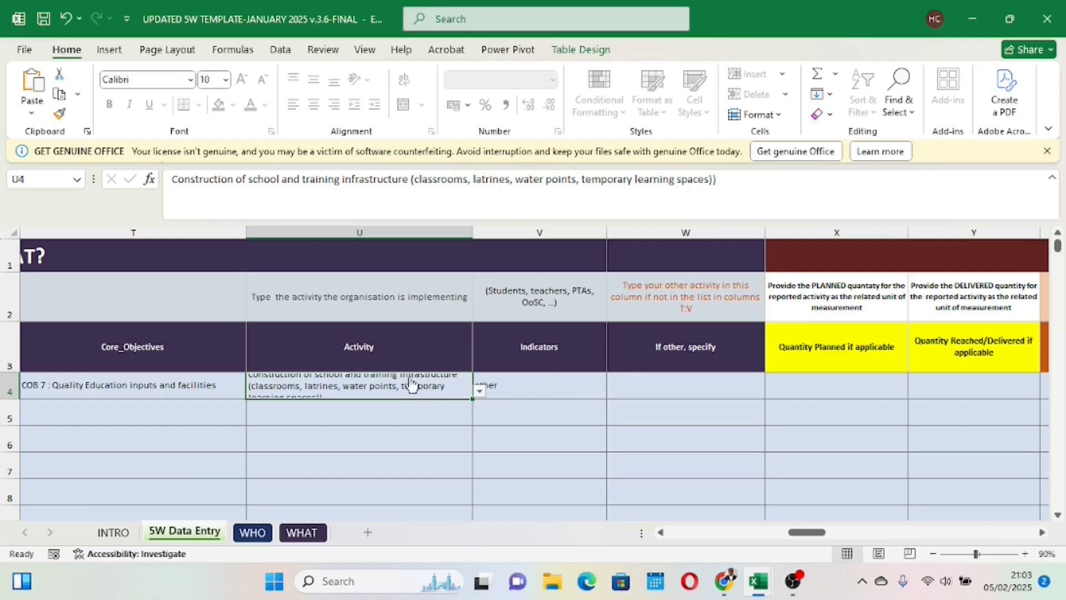
# Step: Set row 4's indicator to "Number of classrooms & temporary spaces built"
pyautogui.click(534, 384)
pyautogui.click(613, 390)
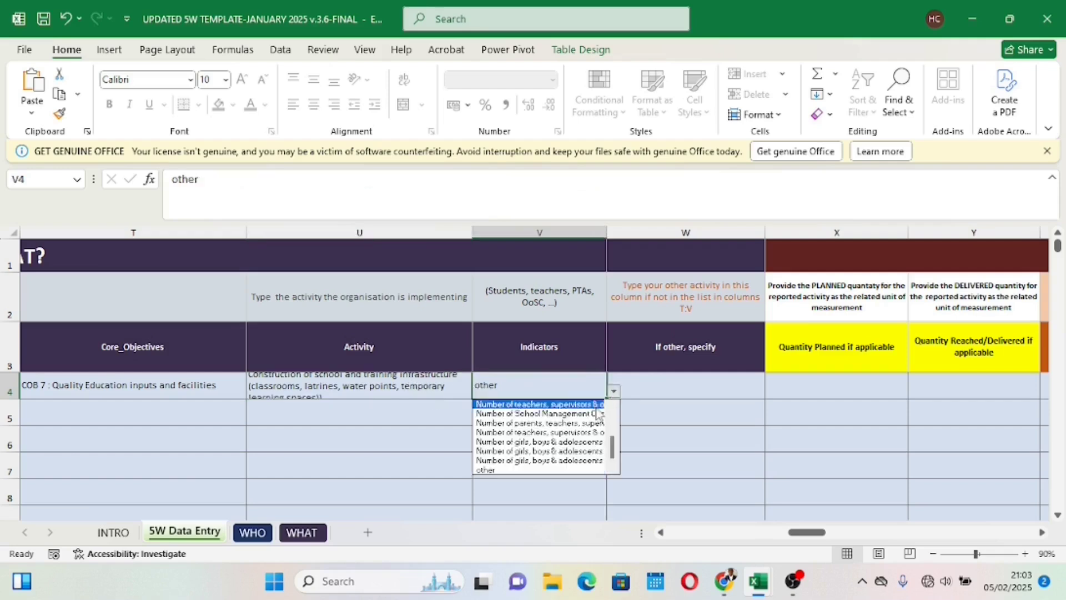
pyautogui.scroll(5, 613, 413)
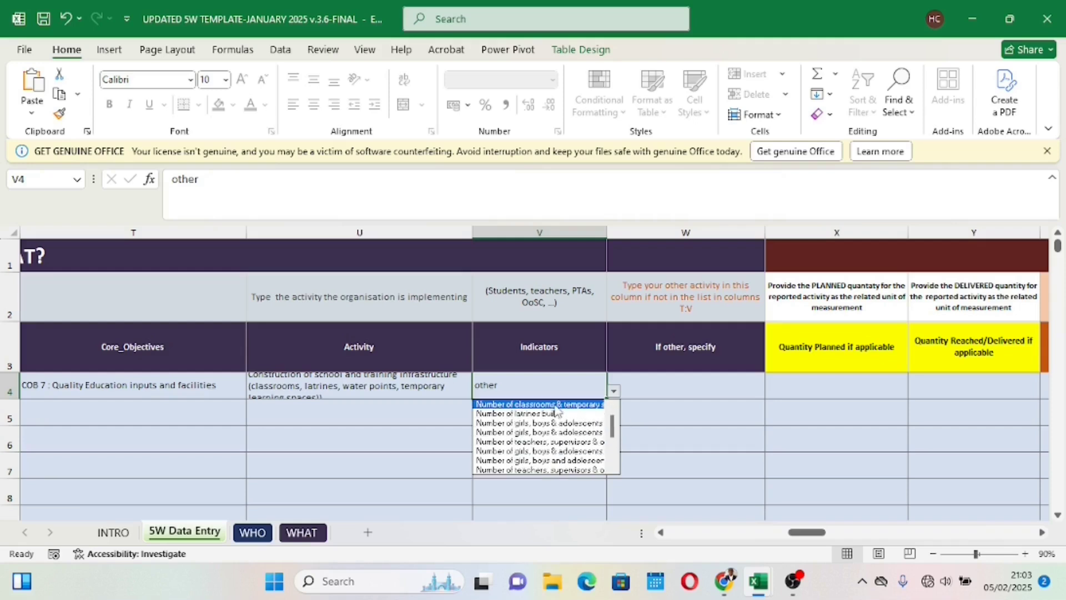
pyautogui.click(549, 404)
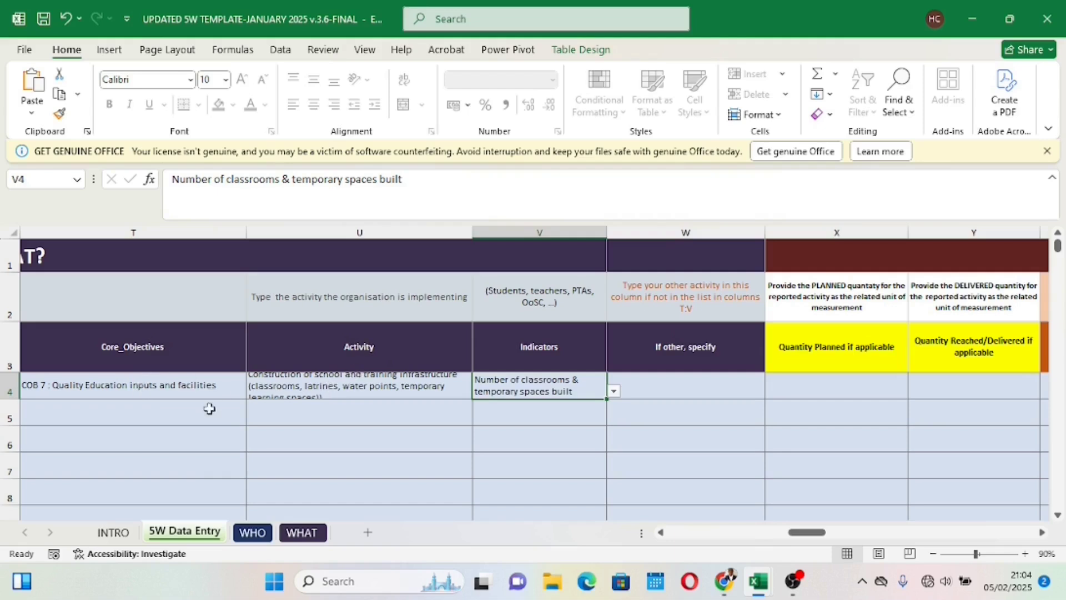
# Step: Change row 4's core objective to "OTHER" and its activity to "other"
pyautogui.click(211, 387)
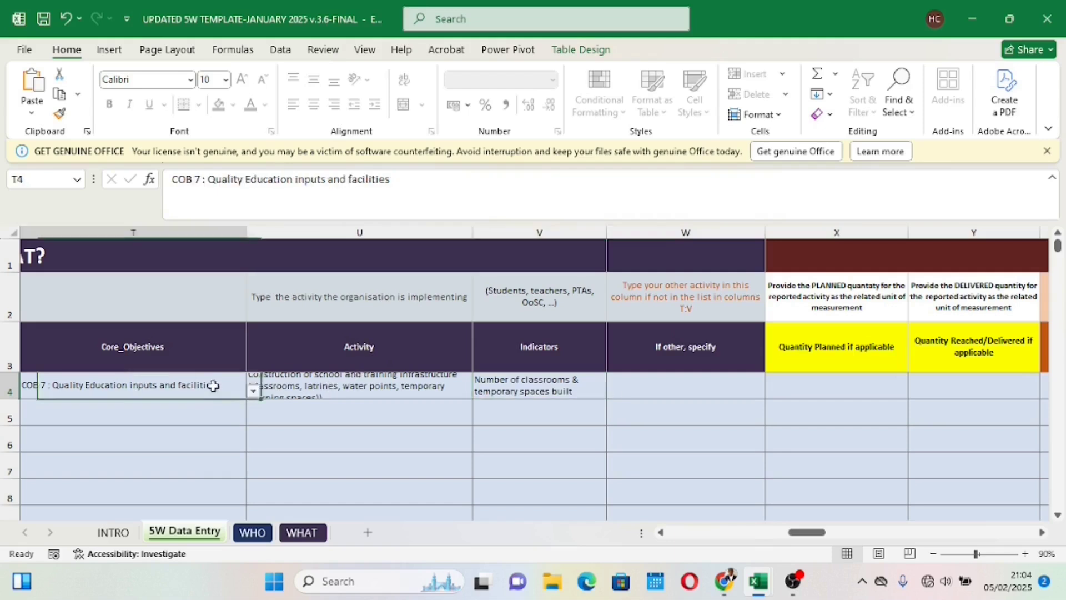
pyautogui.click(253, 393)
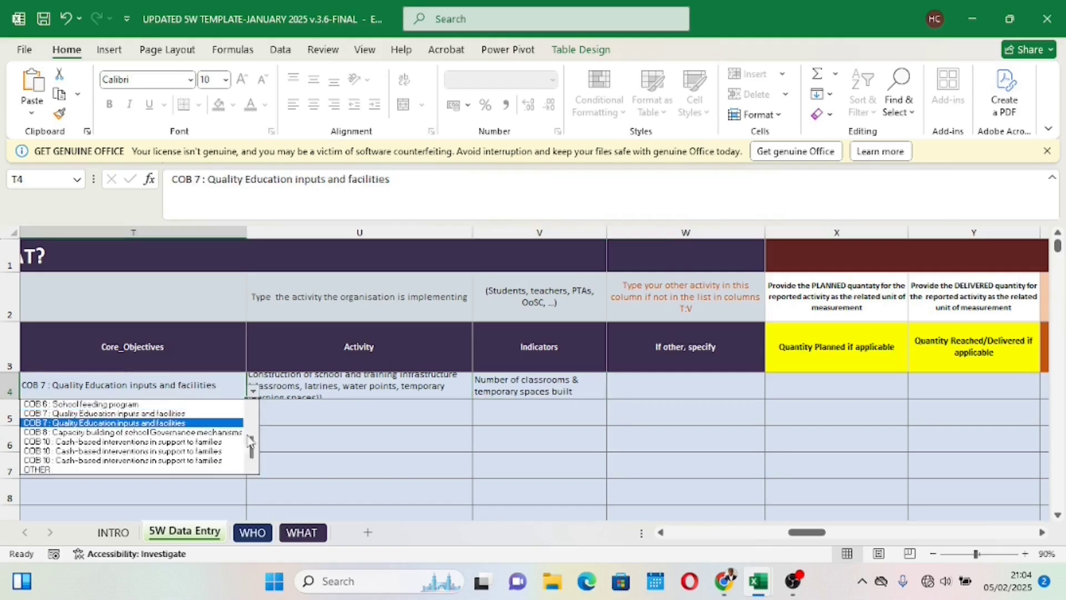
pyautogui.click(94, 473)
pyautogui.click(349, 388)
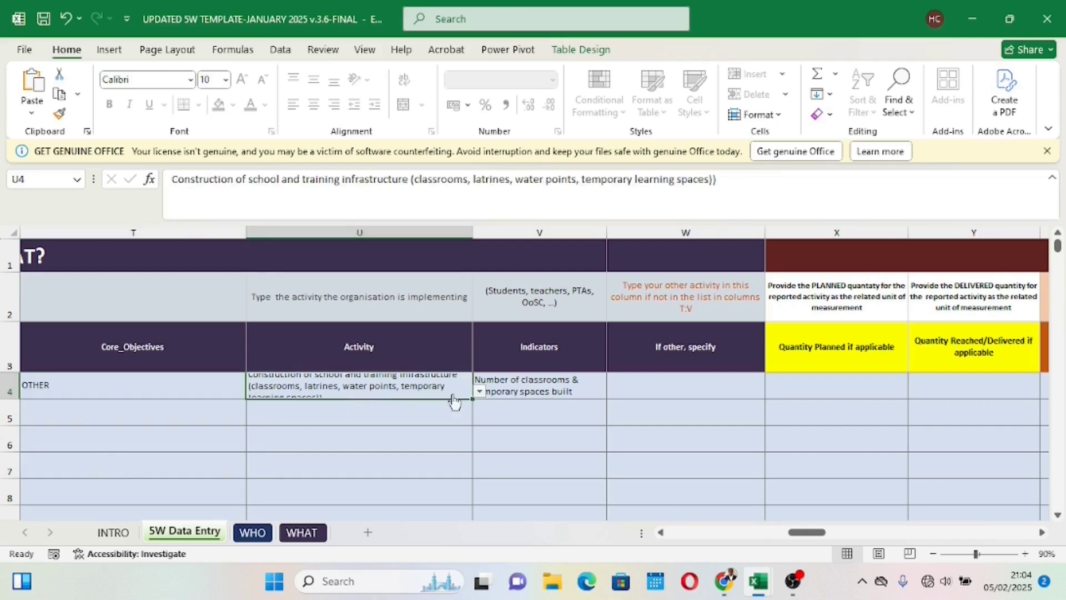
pyautogui.click(479, 392)
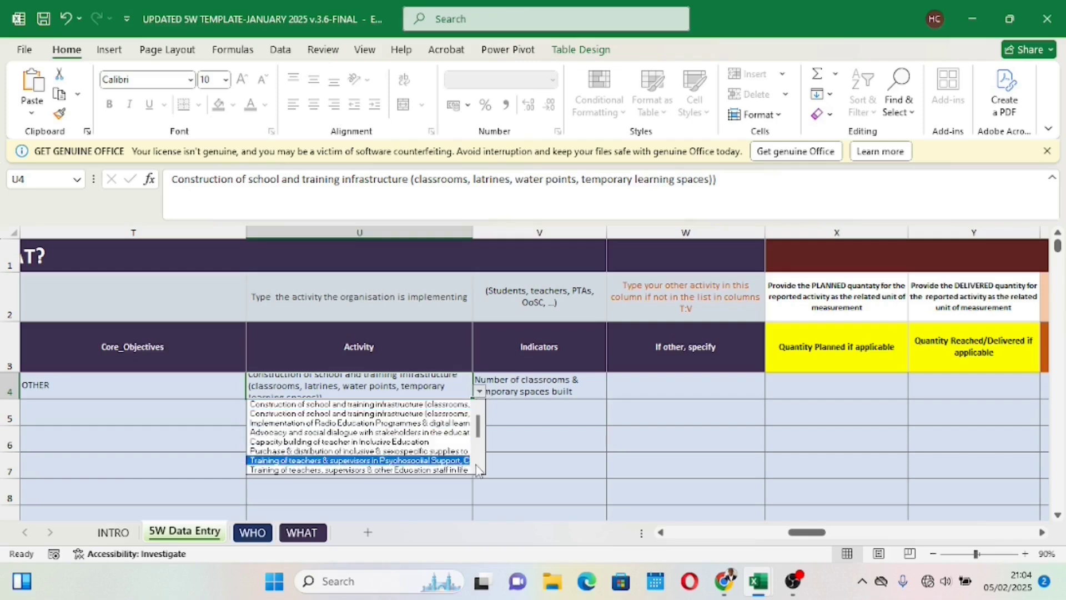
pyautogui.scroll(-3, 478, 469)
pyautogui.click(373, 470)
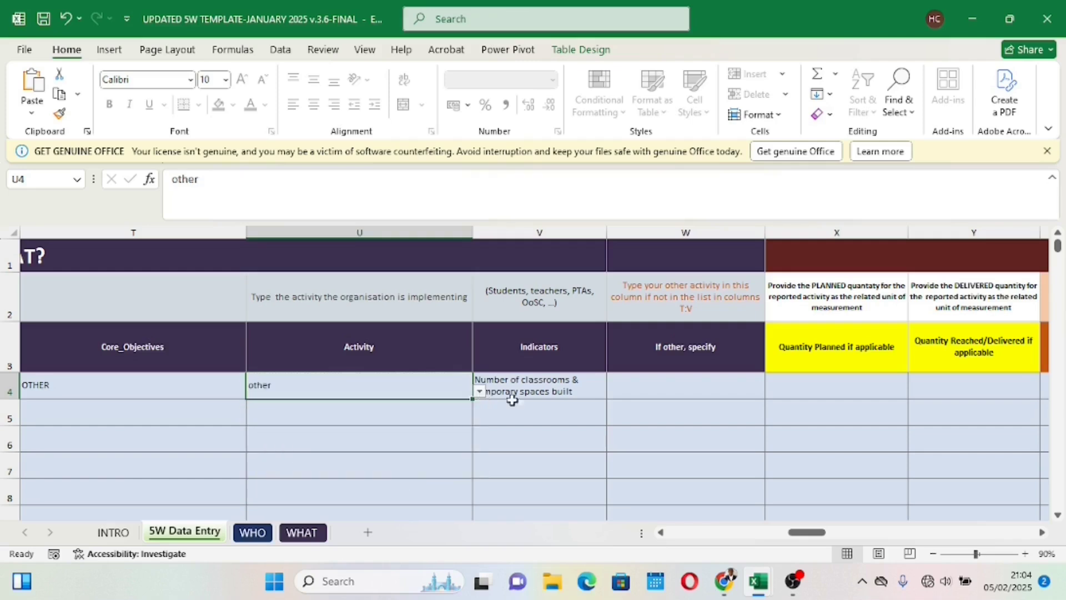
# Step: Set row 4's indicator to "other" and select its "If other, specify" cell
pyautogui.click(511, 397)
pyautogui.click(614, 392)
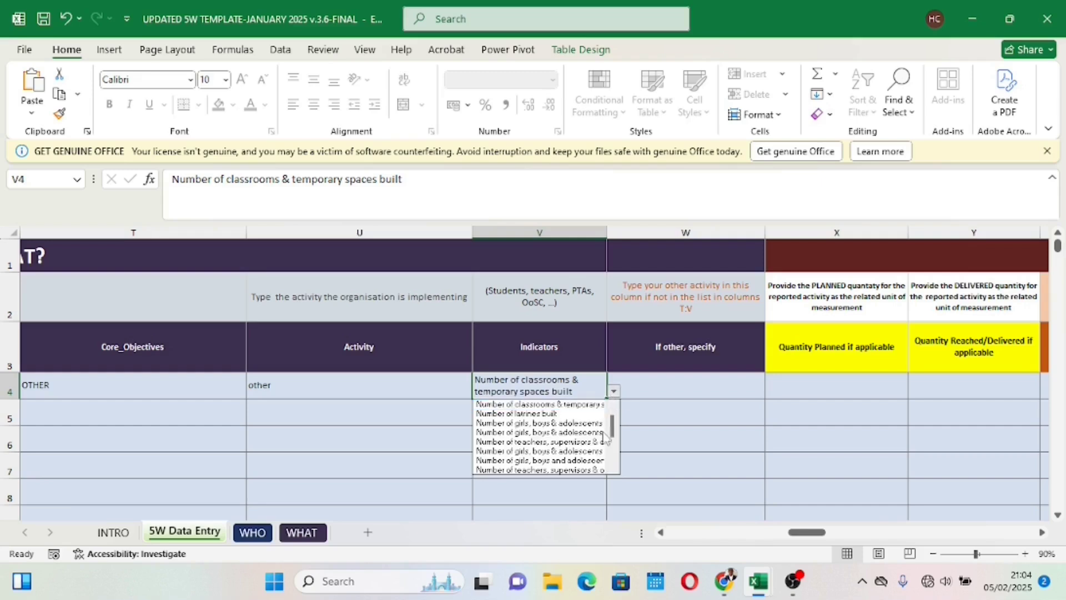
pyautogui.scroll(-5, 611, 469)
pyautogui.click(571, 470)
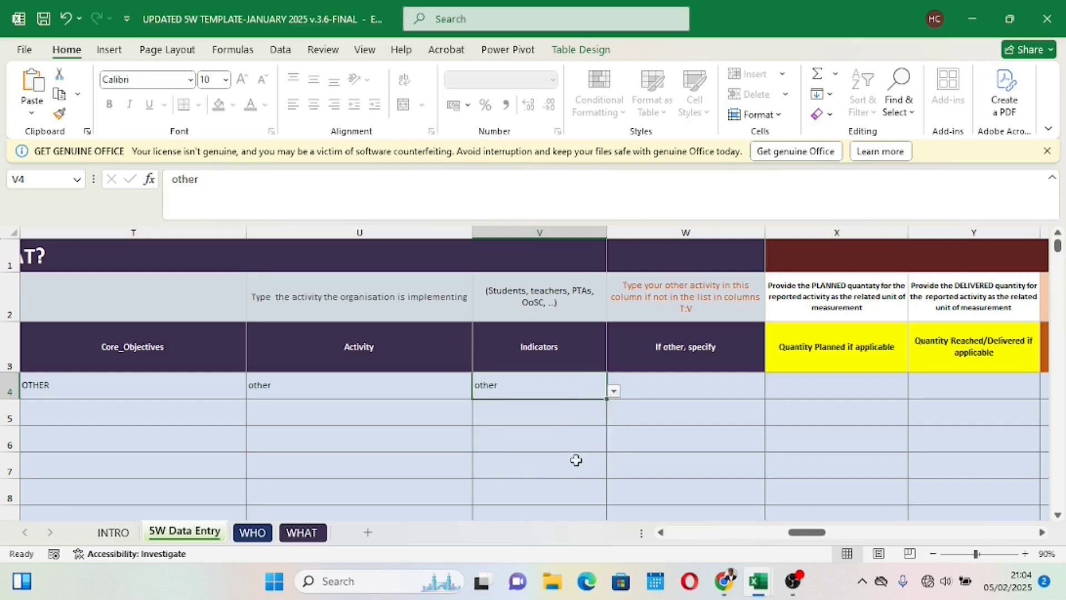
pyautogui.click(686, 381)
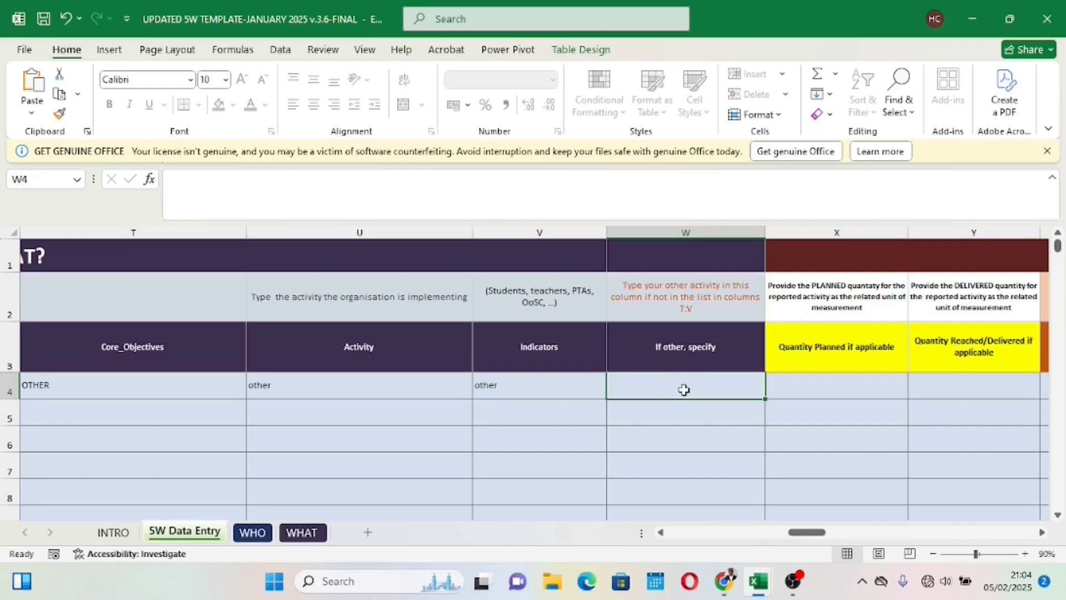
# Step: Enter a planned quantity of 10 and a reached/delivered quantity of 1 for row 4
pyautogui.moveTo(808, 533); pyautogui.dragTo(824, 539)
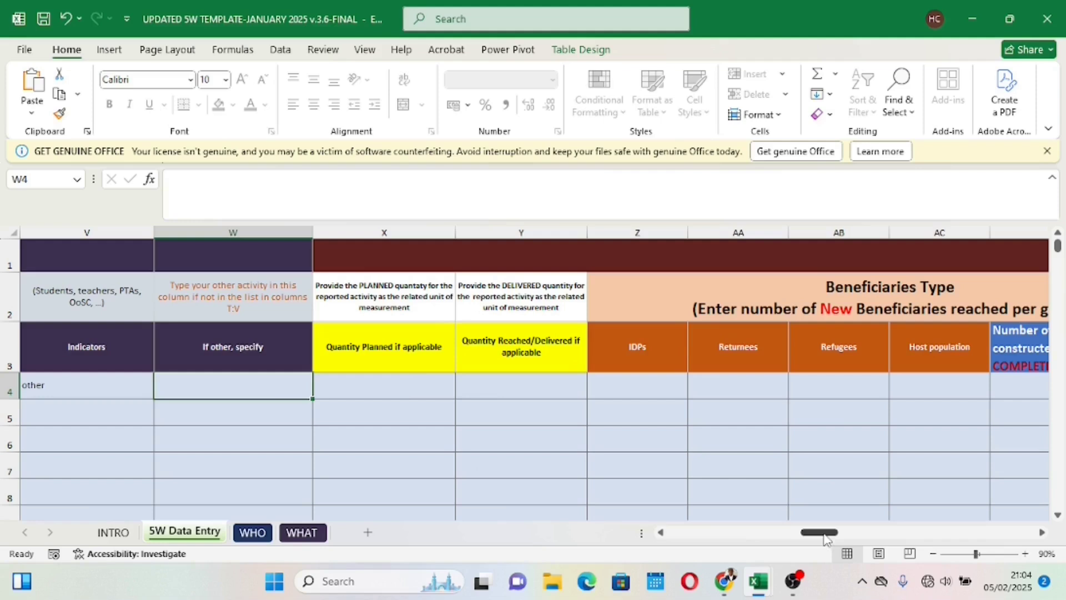
pyautogui.click(420, 383)
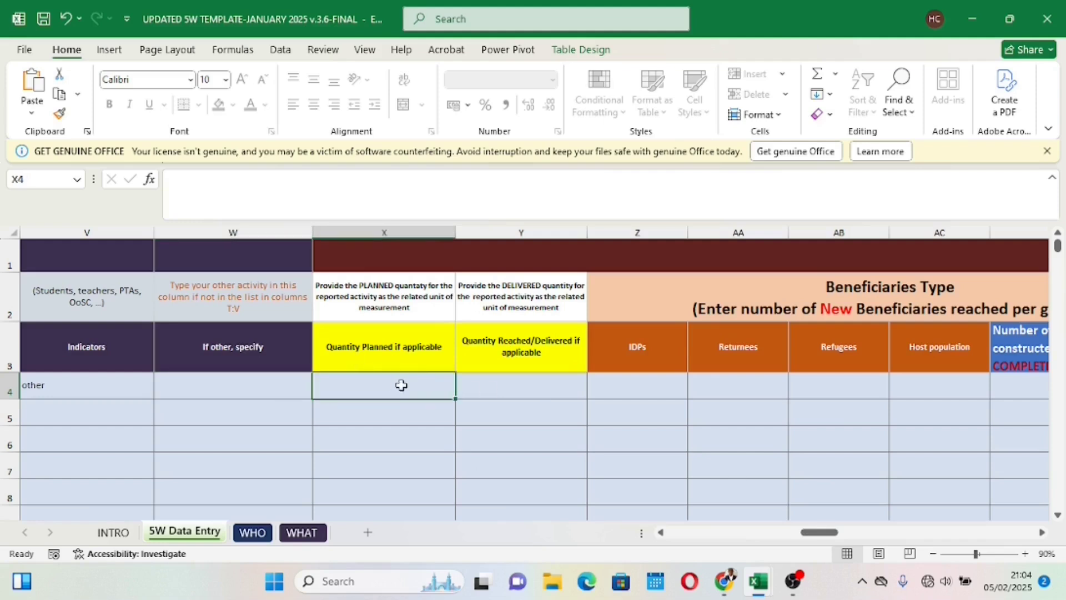
pyautogui.write('10')
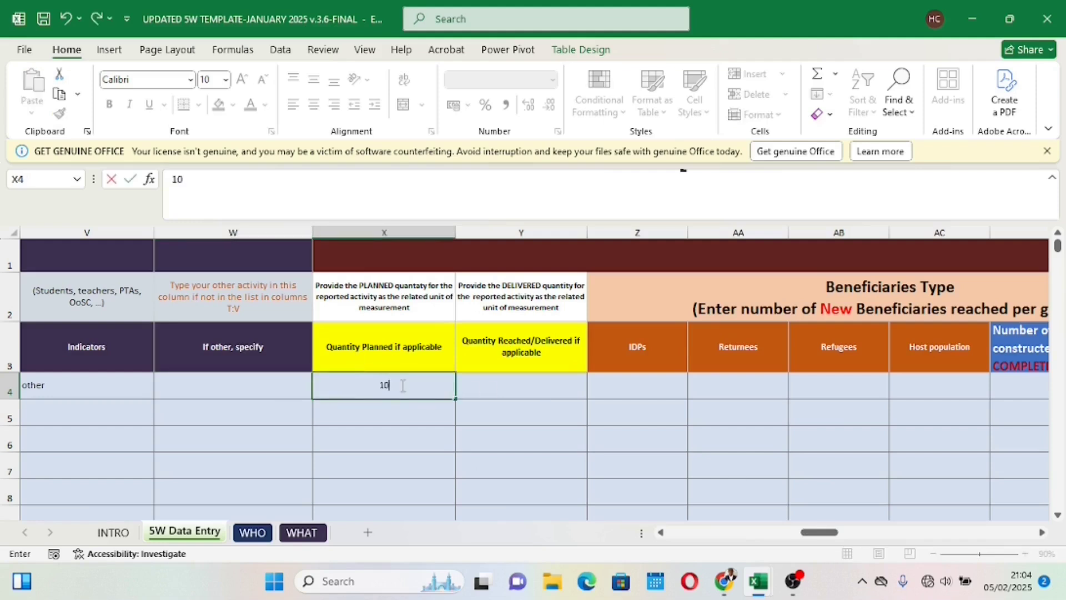
pyautogui.click(393, 430)
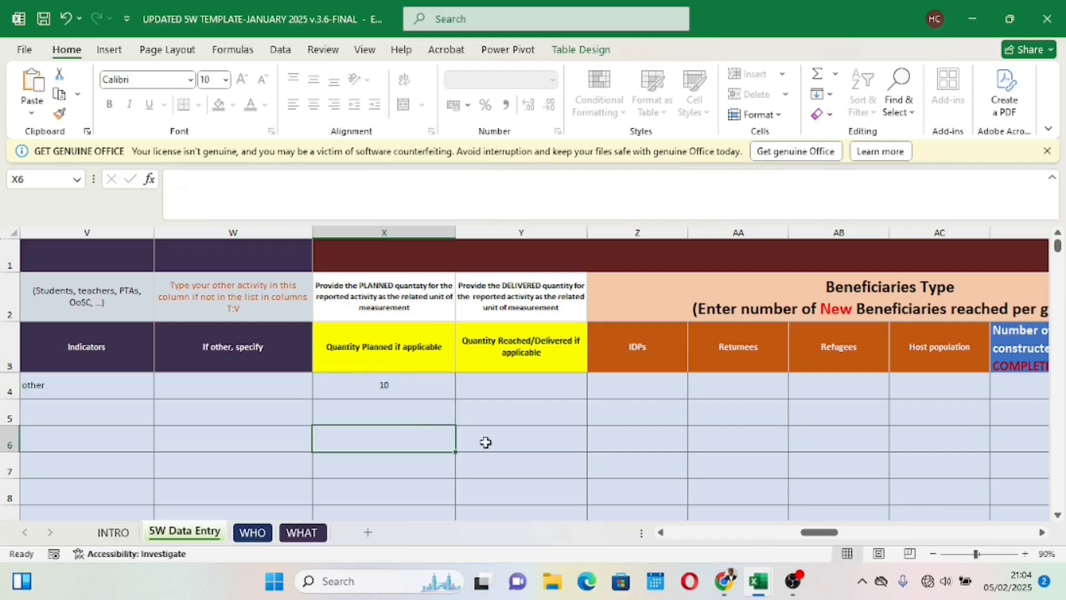
pyautogui.click(498, 386)
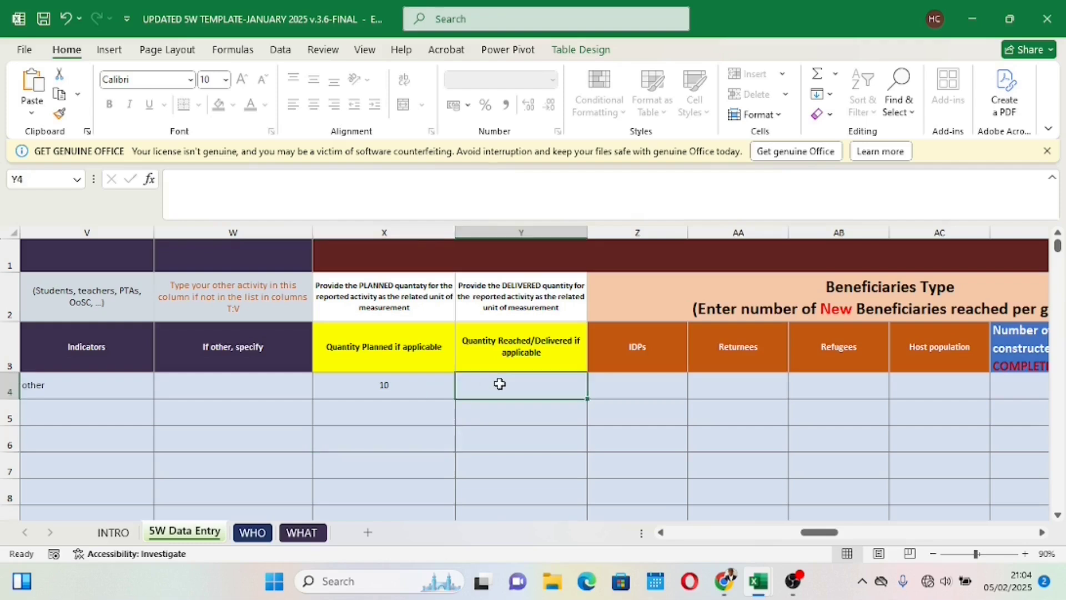
pyautogui.write('1')
pyautogui.click(521, 448)
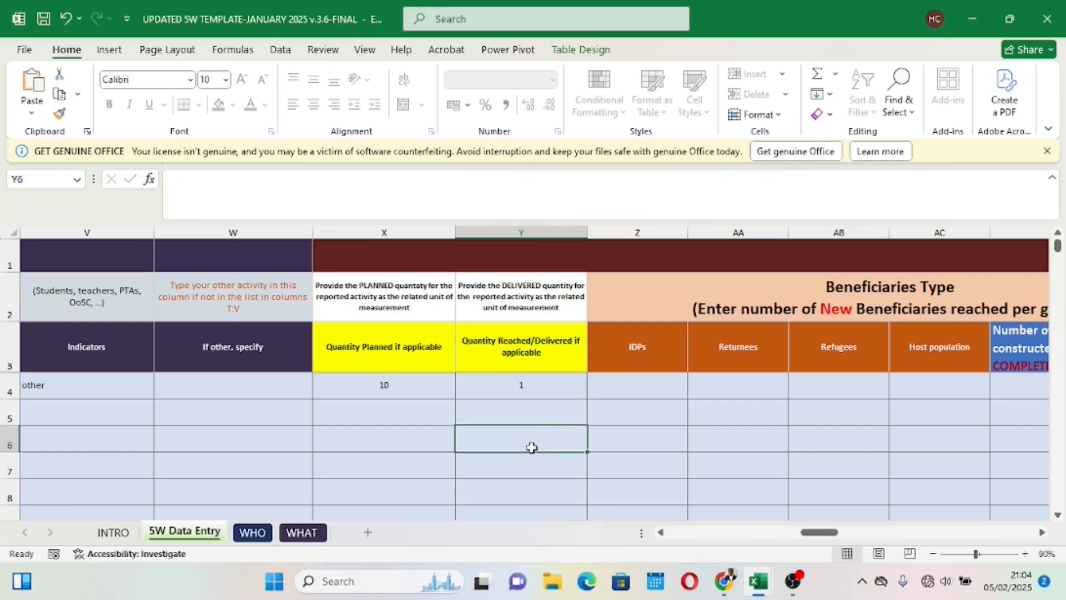
# Step: Enter 1 as row 4's number of infrastructures constructed and 100% completed
pyautogui.moveTo(824, 535); pyautogui.dragTo(850, 531)
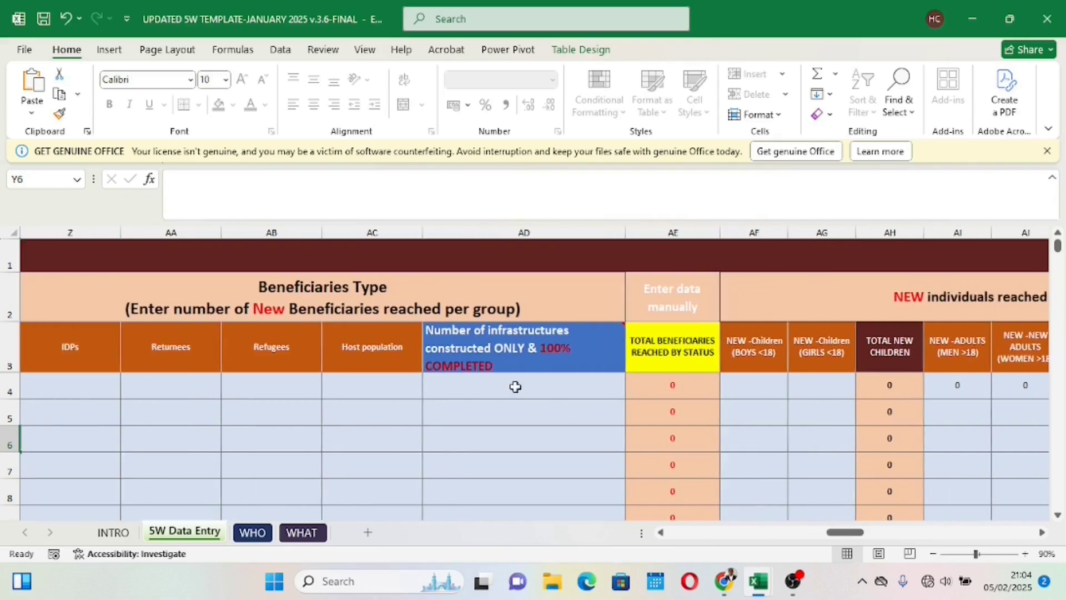
pyautogui.click(490, 383)
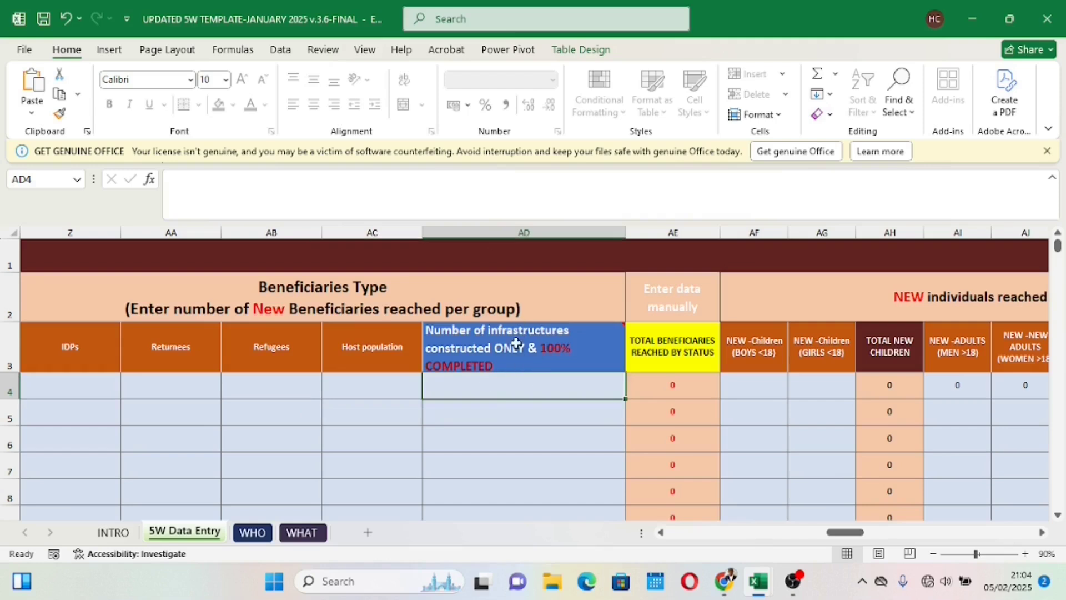
pyautogui.moveTo(530, 365)
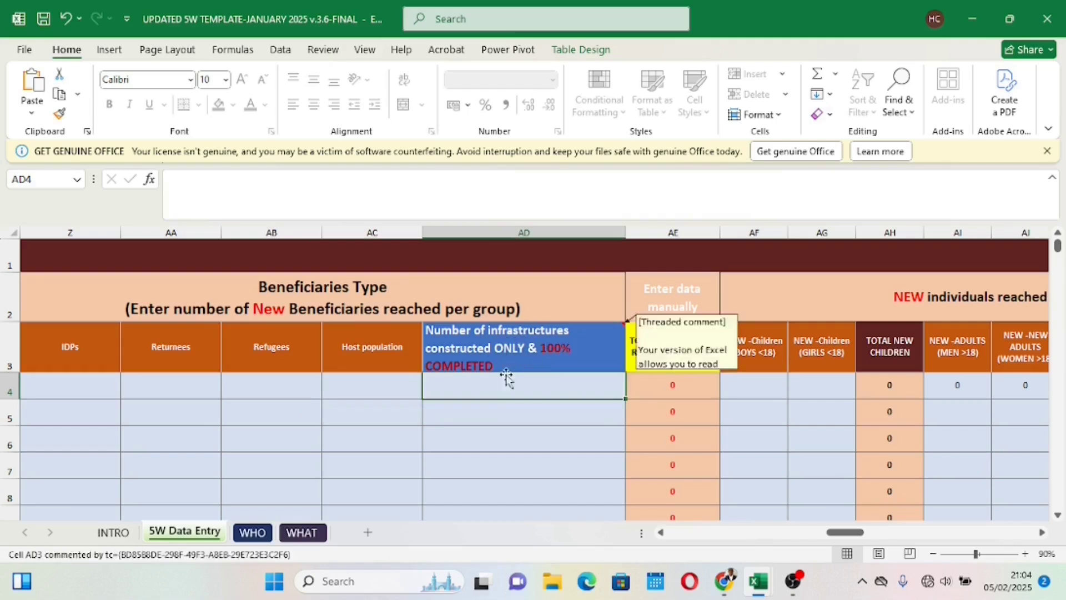
pyautogui.write('1')
pyautogui.click(517, 442)
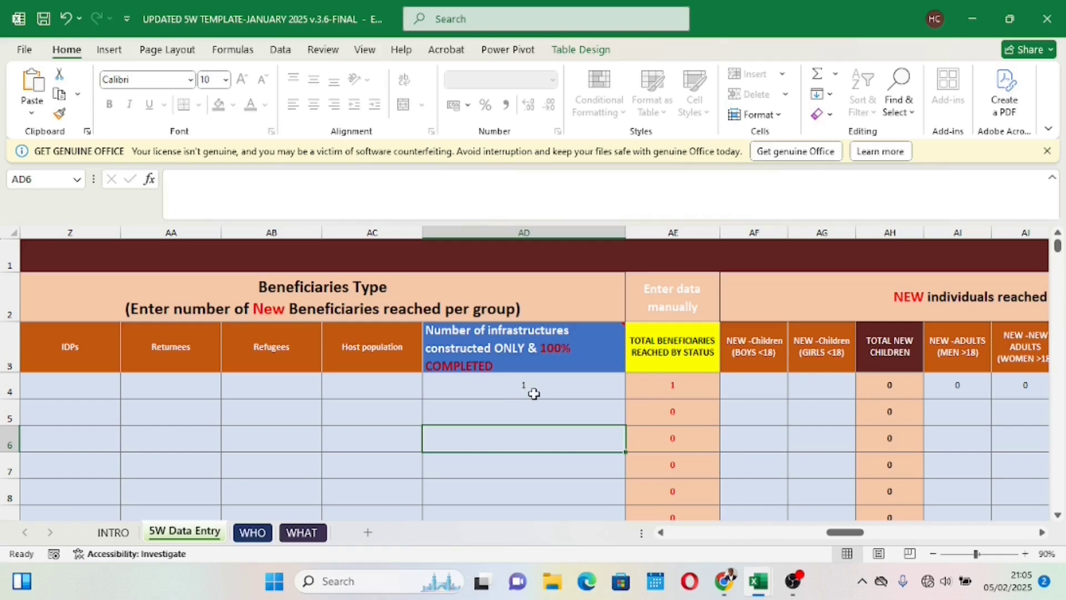
# Step: Check row 4's completed infrastructure entry against its column header and the total new individuals formula
pyautogui.click(539, 352)
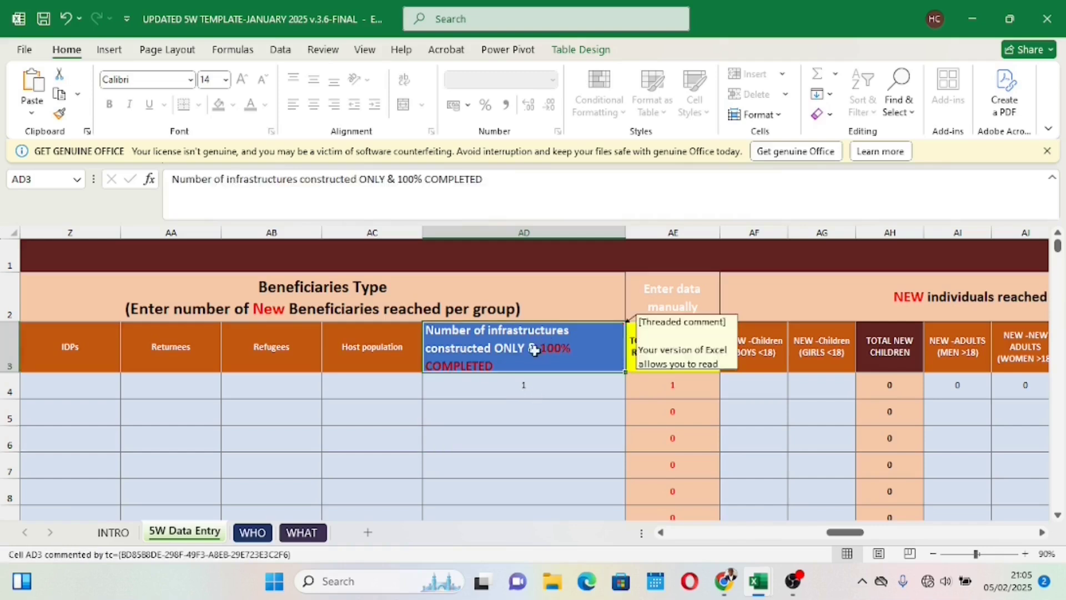
pyautogui.click(555, 389)
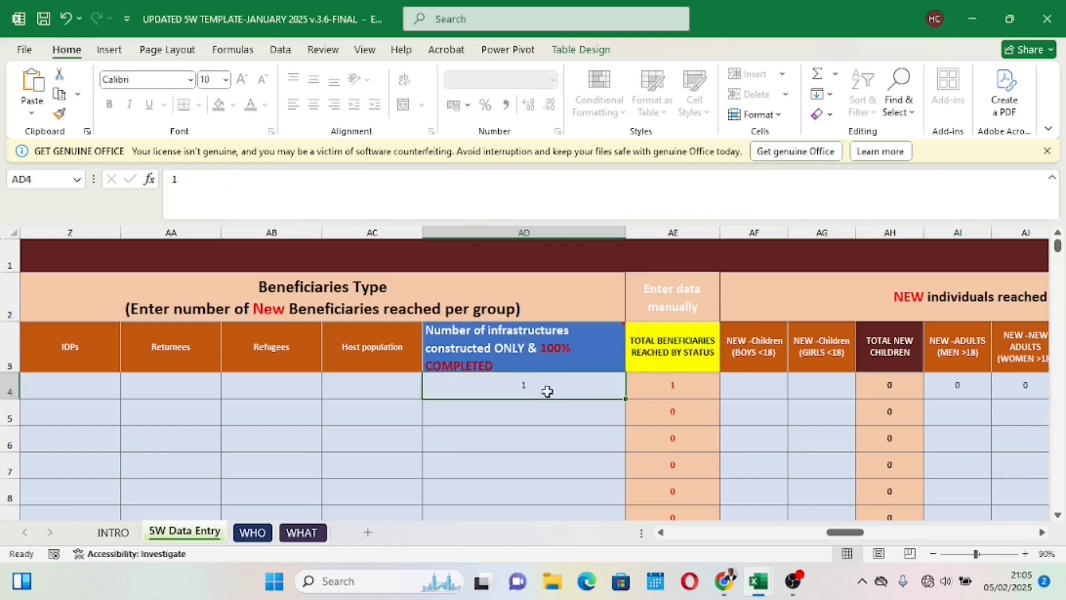
pyautogui.moveTo(841, 536); pyautogui.dragTo(867, 537)
pyautogui.click(785, 386)
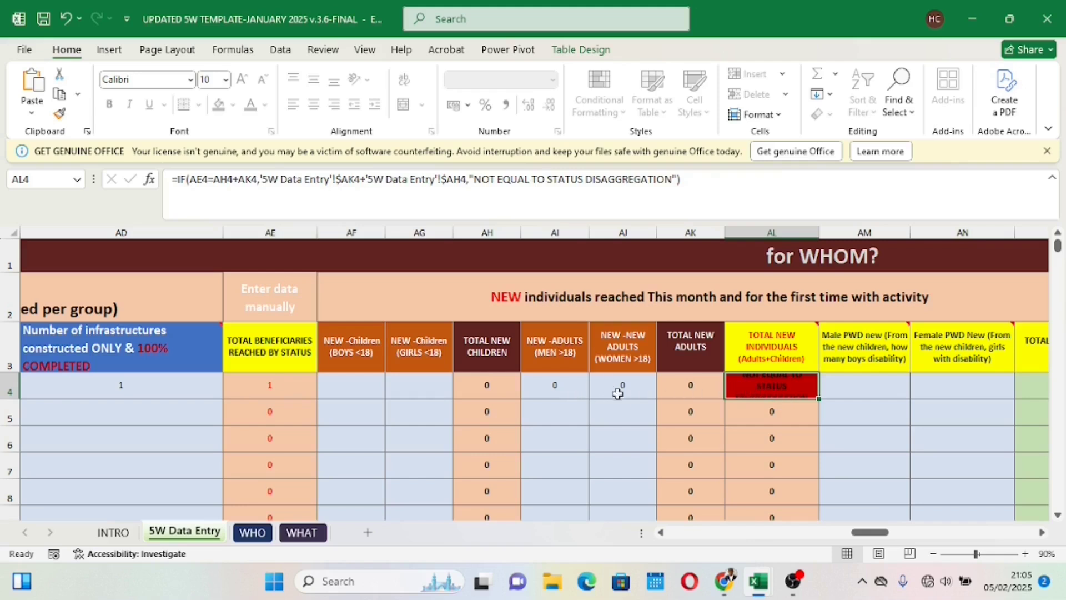
# Step: Review row 4's status options and its activity start and completion dates in the WHEN section
pyautogui.moveTo(870, 533); pyautogui.dragTo(1013, 531)
pyautogui.click(436, 386)
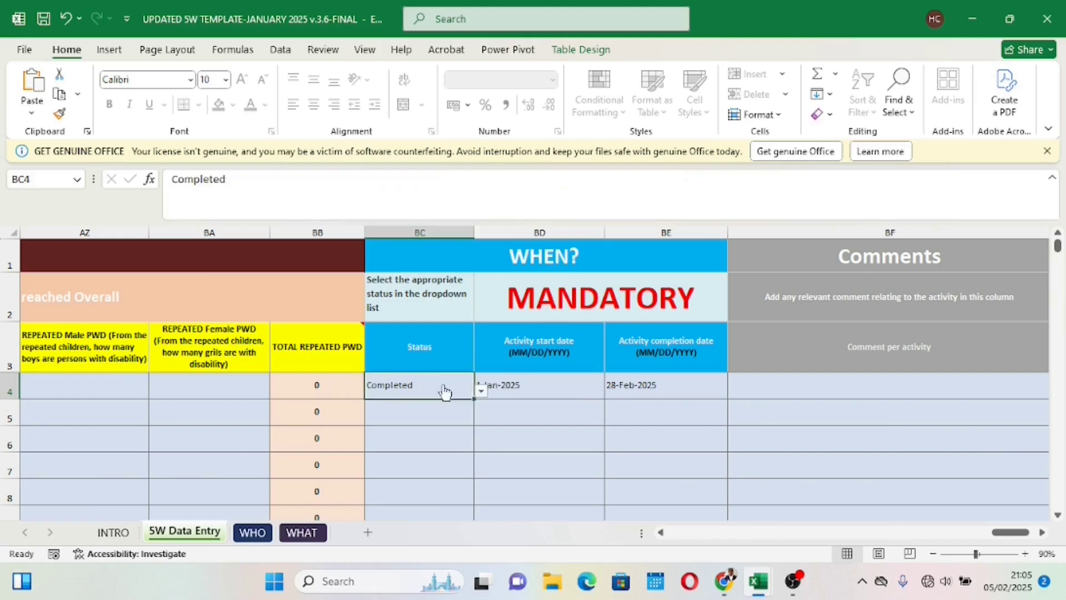
pyautogui.click(481, 393)
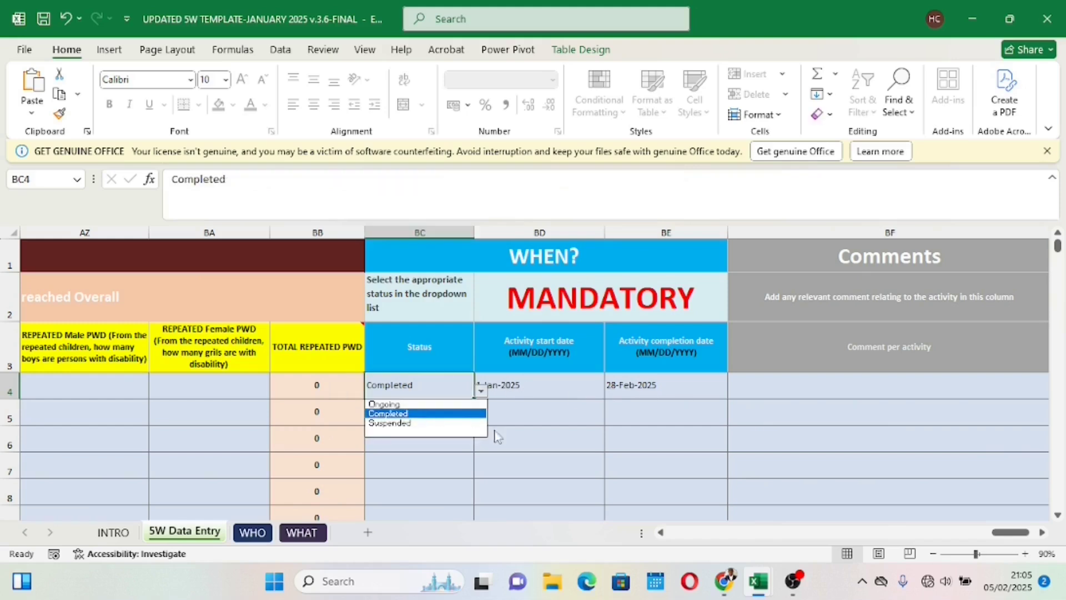
pyautogui.press('Escape')
pyautogui.click(543, 394)
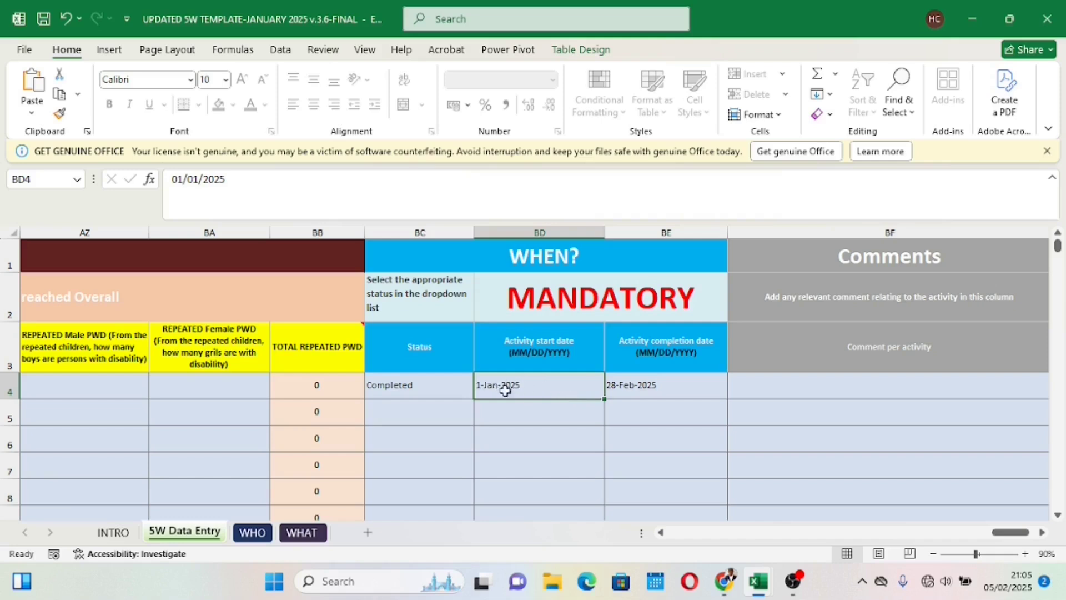
pyautogui.click(637, 392)
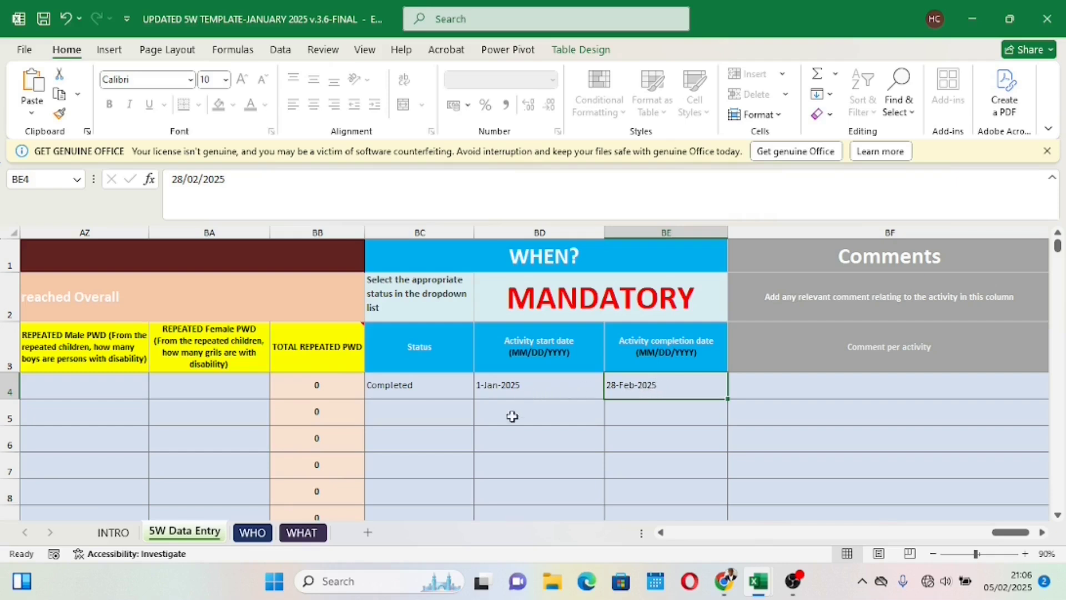
# Step: Set row 4's quantity reached/delivered to 2, after checking its number of infrastructures constructed
pyautogui.moveTo(993, 533); pyautogui.dragTo(834, 530)
pyautogui.click(685, 387)
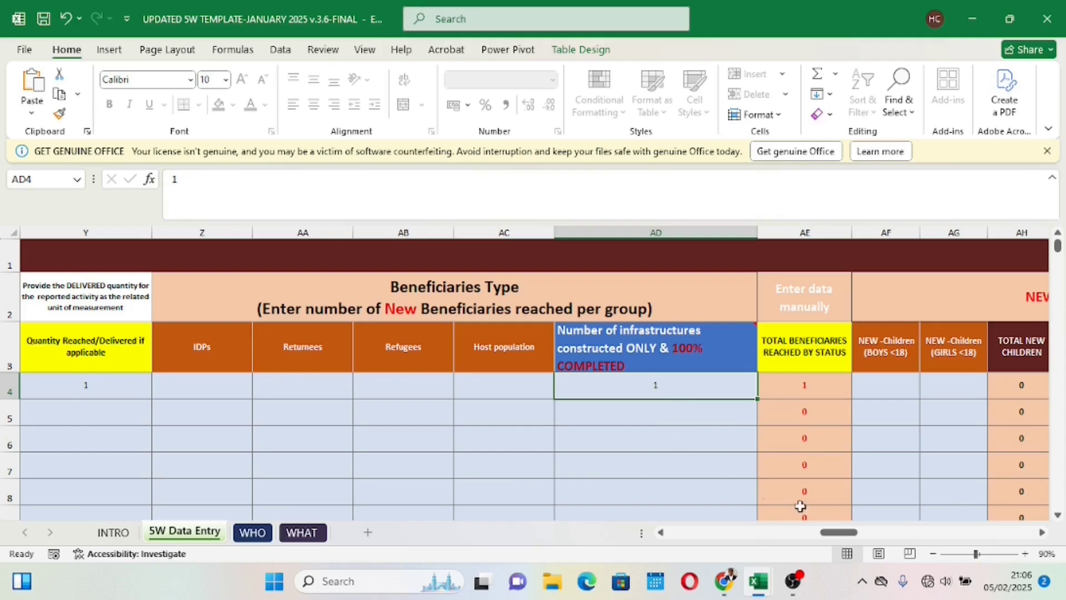
pyautogui.moveTo(838, 533)
pyautogui.mouseDown()
pyautogui.moveTo(799, 540)
pyautogui.moveTo(817, 532)
pyautogui.mouseUp()
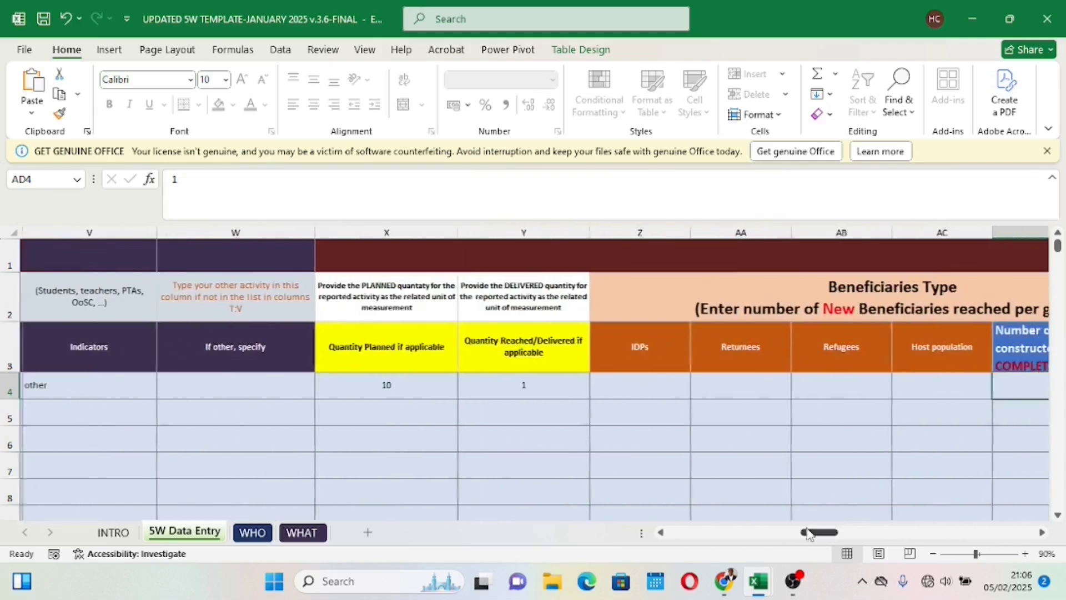
pyautogui.click(518, 385)
pyautogui.write('2')
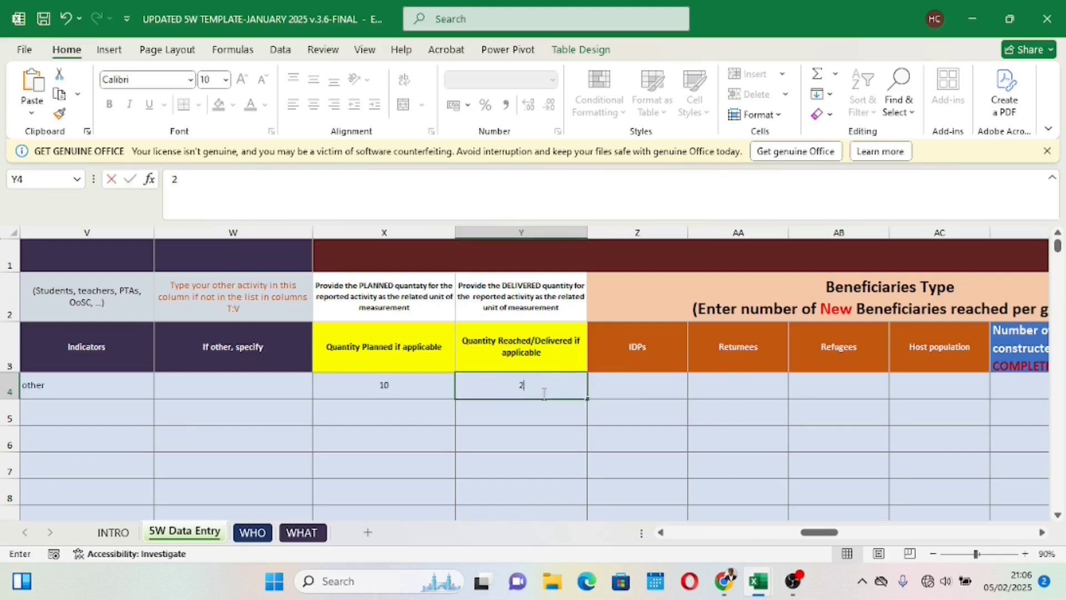
pyautogui.press('Return')
pyautogui.press('Return')
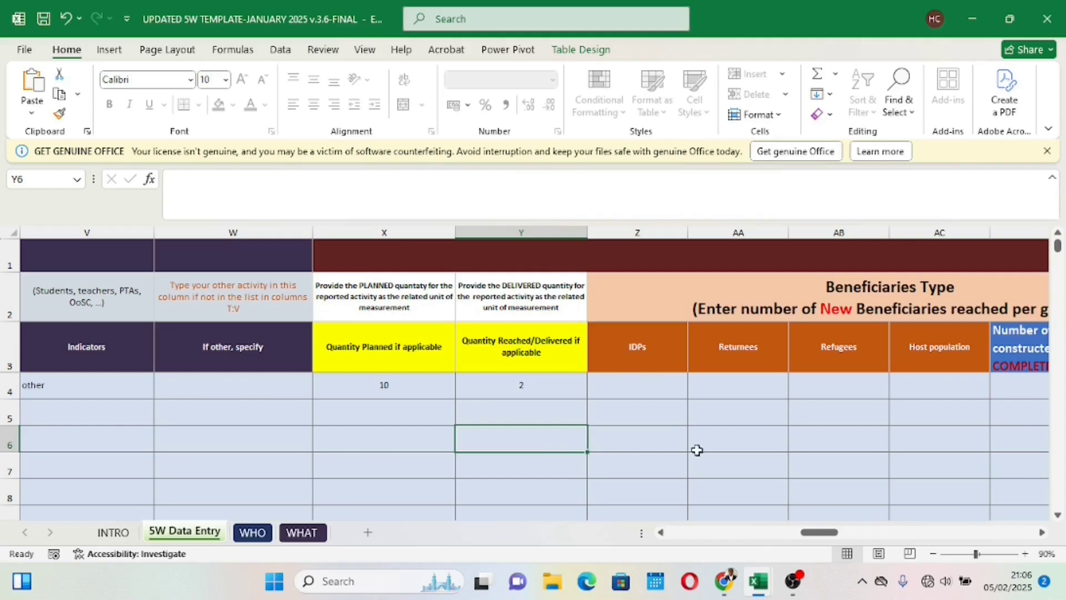
# Step: Set row 4's quantity reached/delivered to 10, matching the planned quantity
pyautogui.click(538, 384)
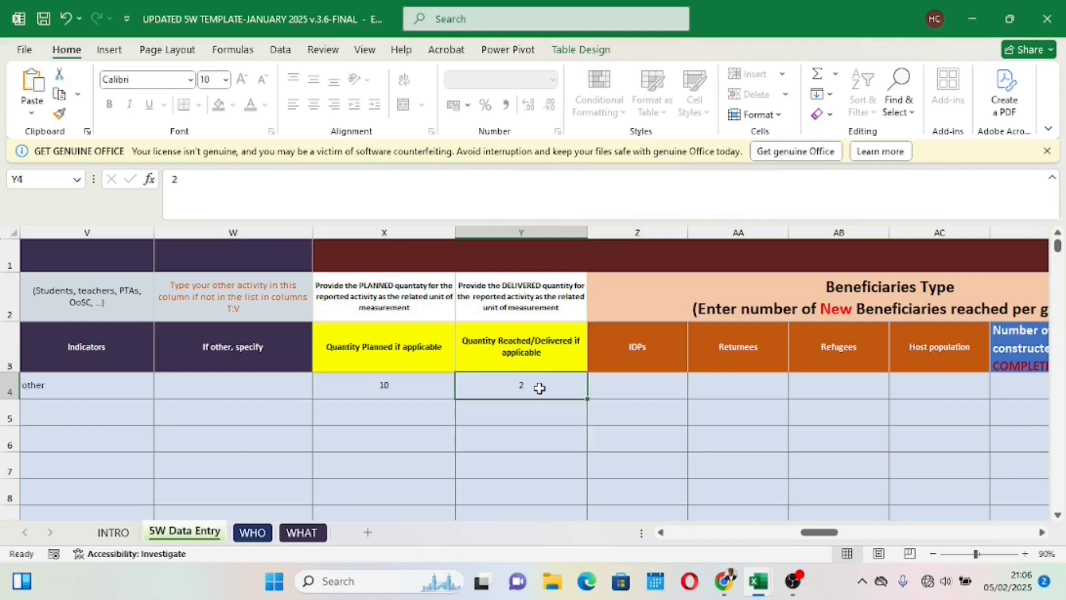
pyautogui.write('10')
pyautogui.click(550, 433)
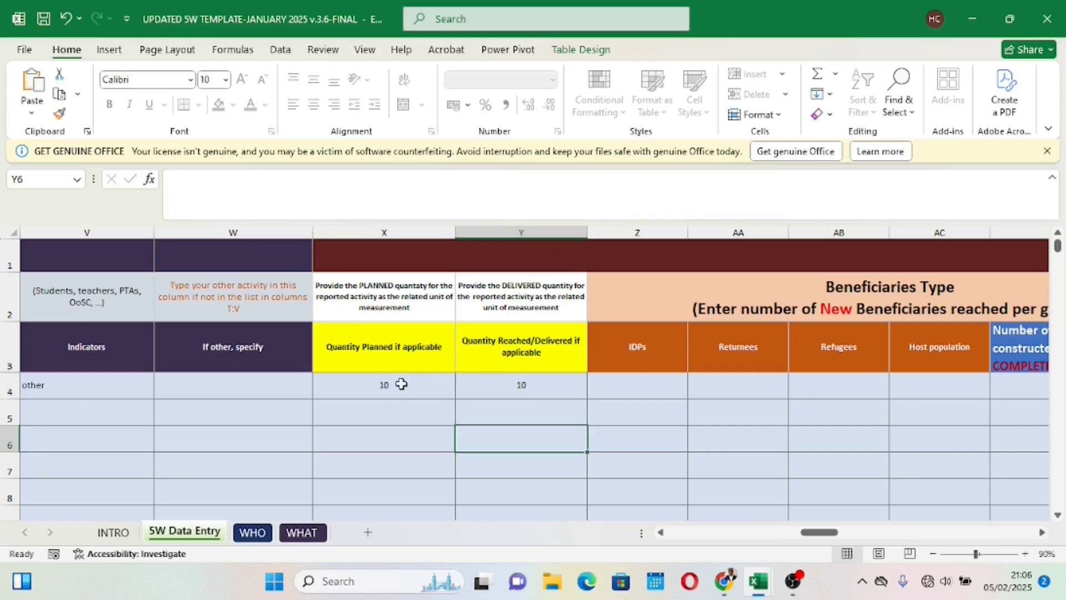
pyautogui.click(500, 393)
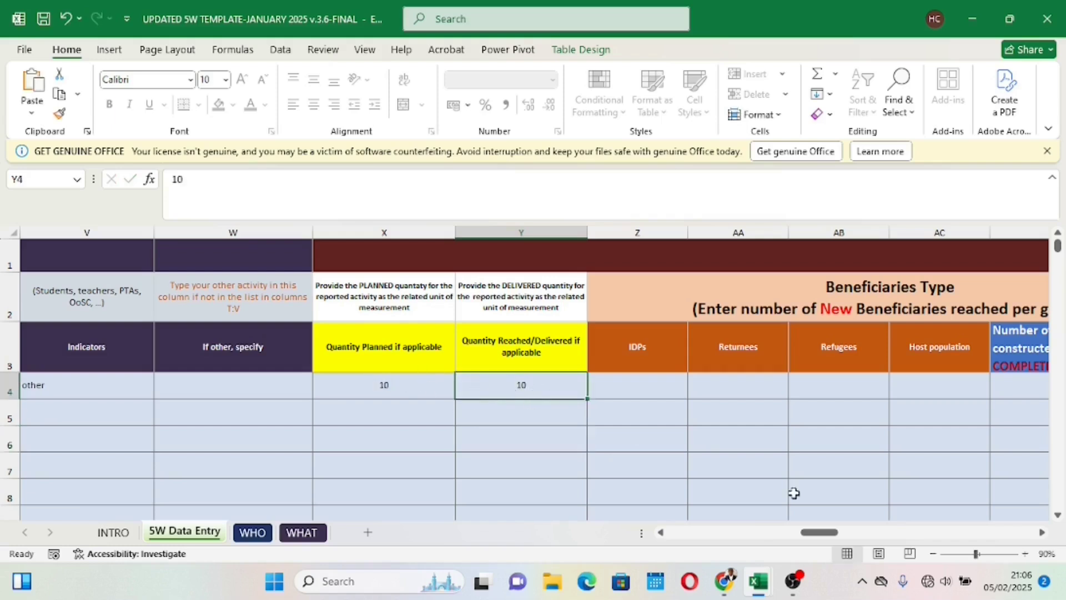
# Step: Set row 4's number of infrastructures constructed and 100% completed to 10
pyautogui.moveTo(817, 532); pyautogui.dragTo(837, 532)
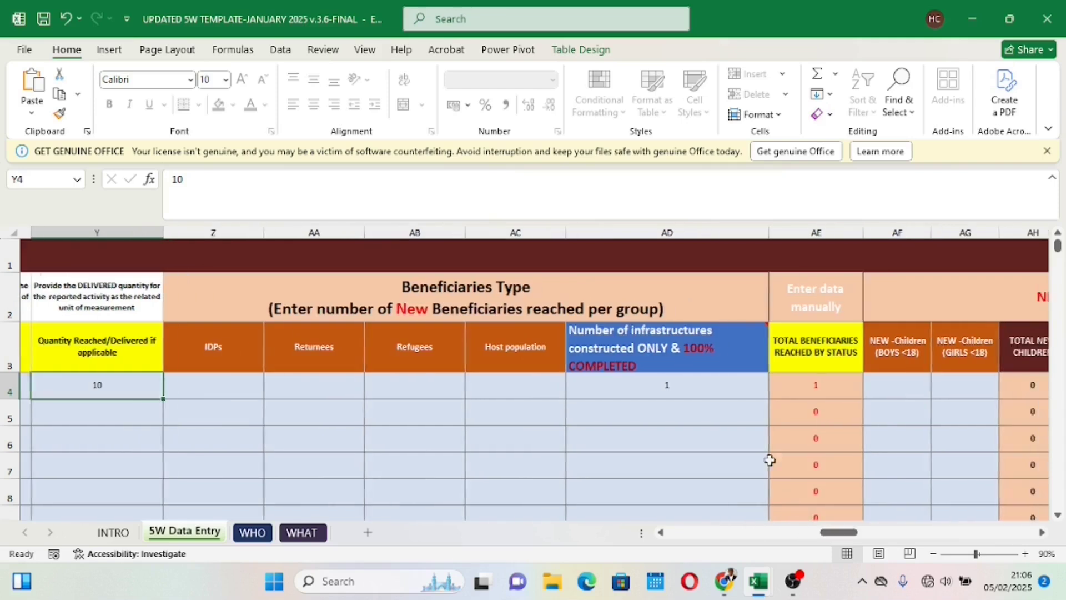
pyautogui.click(688, 379)
pyautogui.write('10')
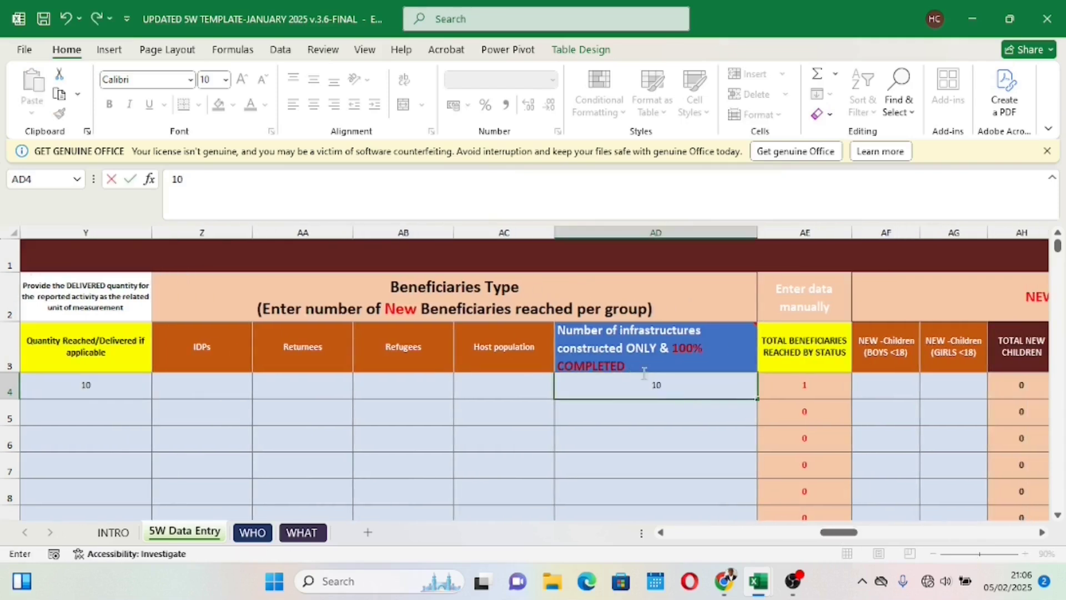
pyautogui.moveTo(630, 438); pyautogui.dragTo(631, 457)
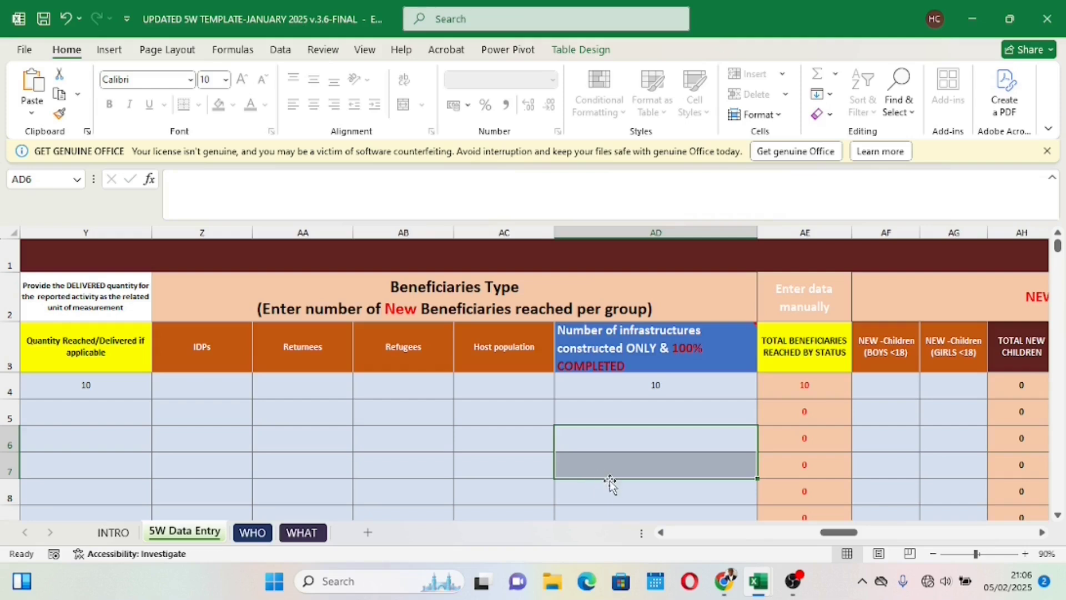
# Step: Check row 4's comment cell and the available choices for its activity status
pyautogui.moveTo(839, 534); pyautogui.dragTo(1016, 526)
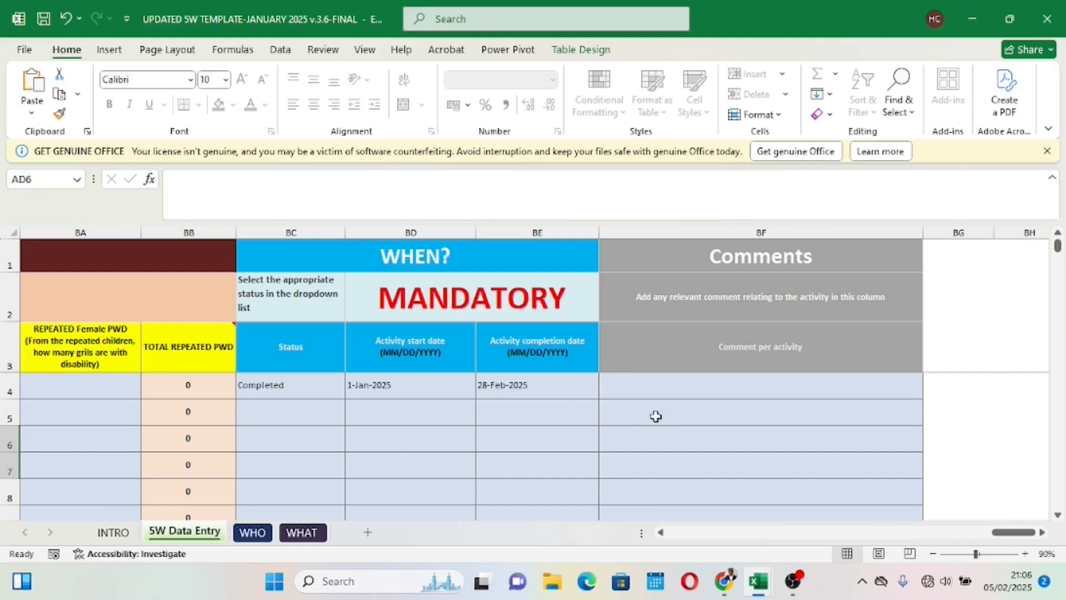
pyautogui.click(669, 394)
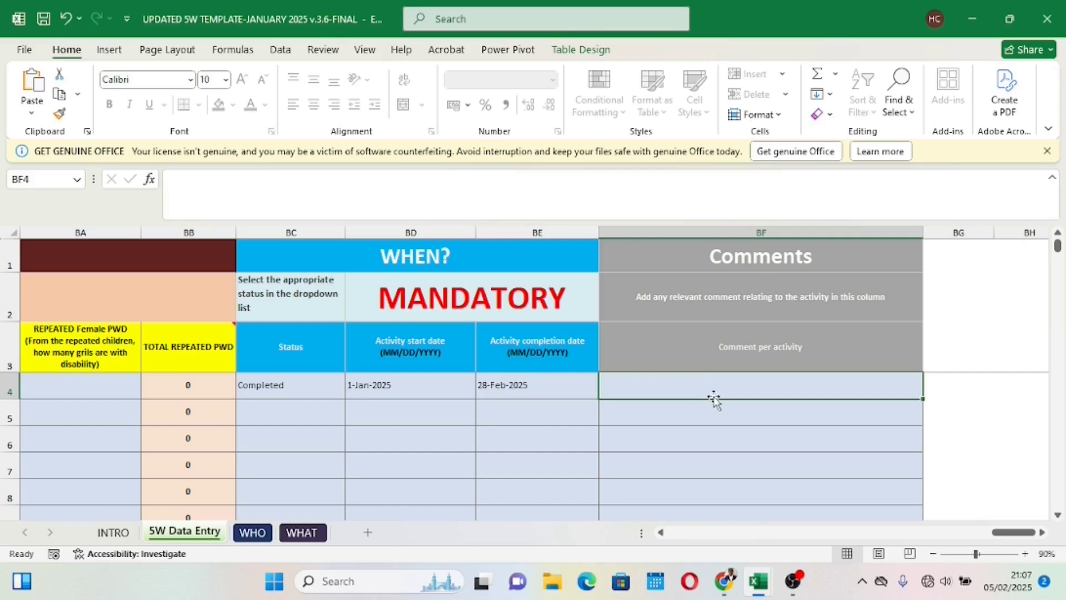
pyautogui.click(282, 393)
pyautogui.click(352, 390)
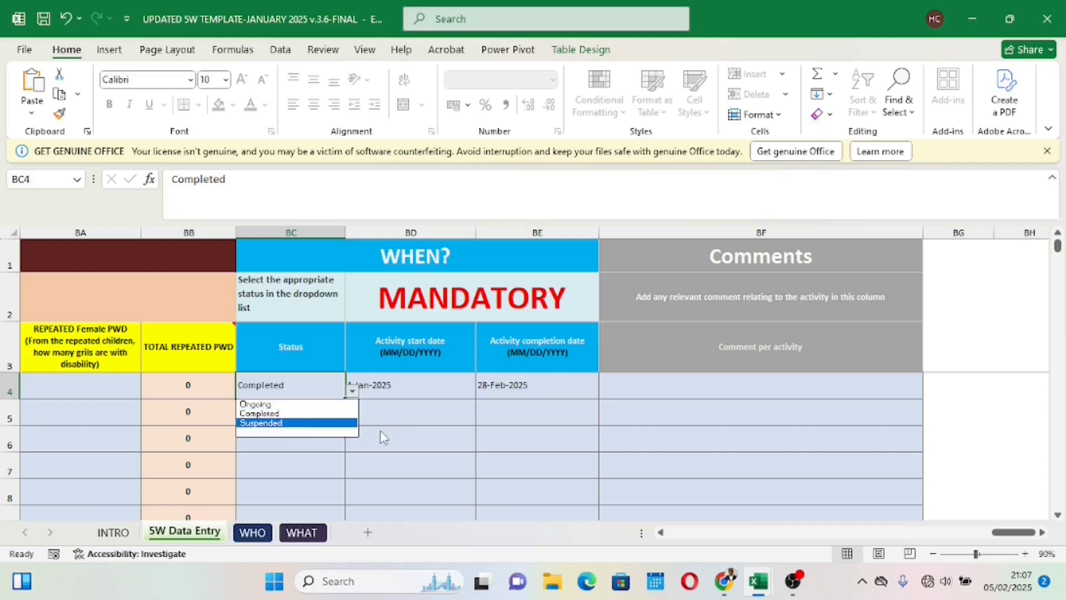
pyautogui.press('Escape')
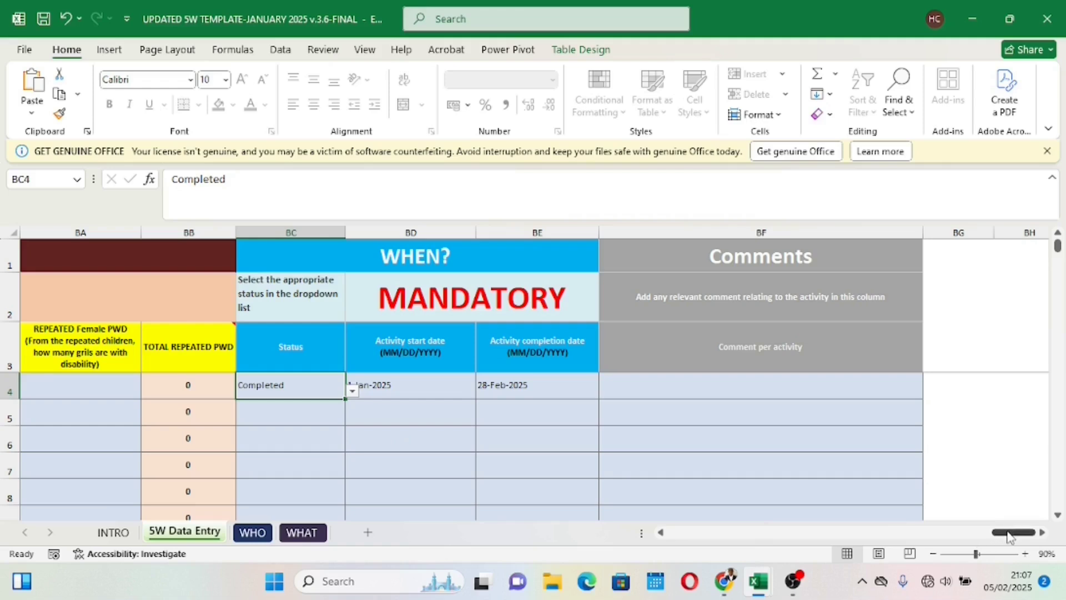
# Step: Examine the core objectives, activities and indicators on the WHAT sheet, including the targets and units set for each indicator
pyautogui.moveTo(1009, 535); pyautogui.dragTo(669, 535)
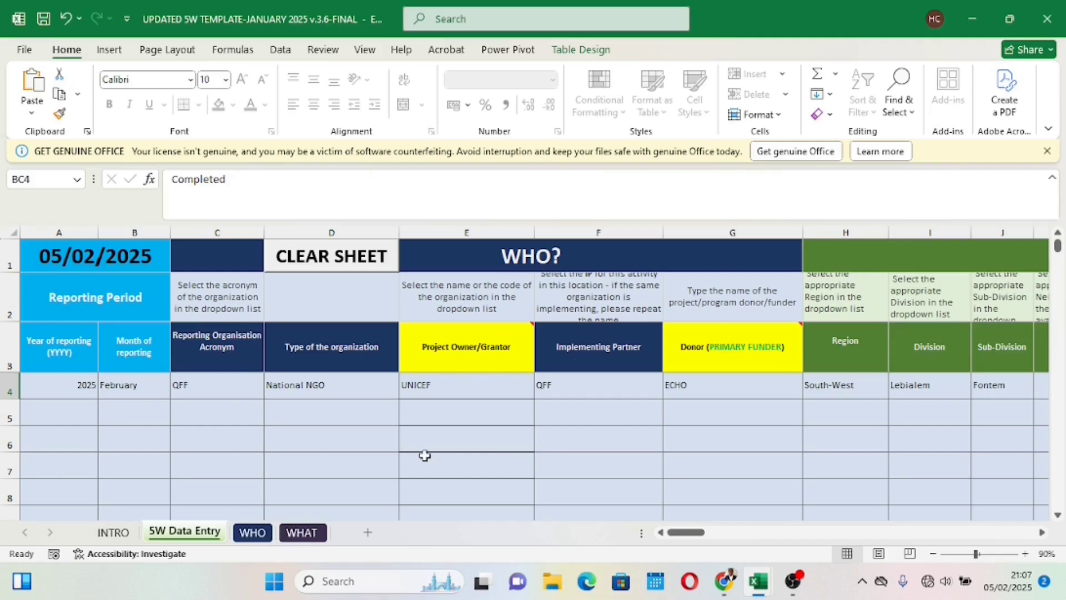
pyautogui.click(295, 533)
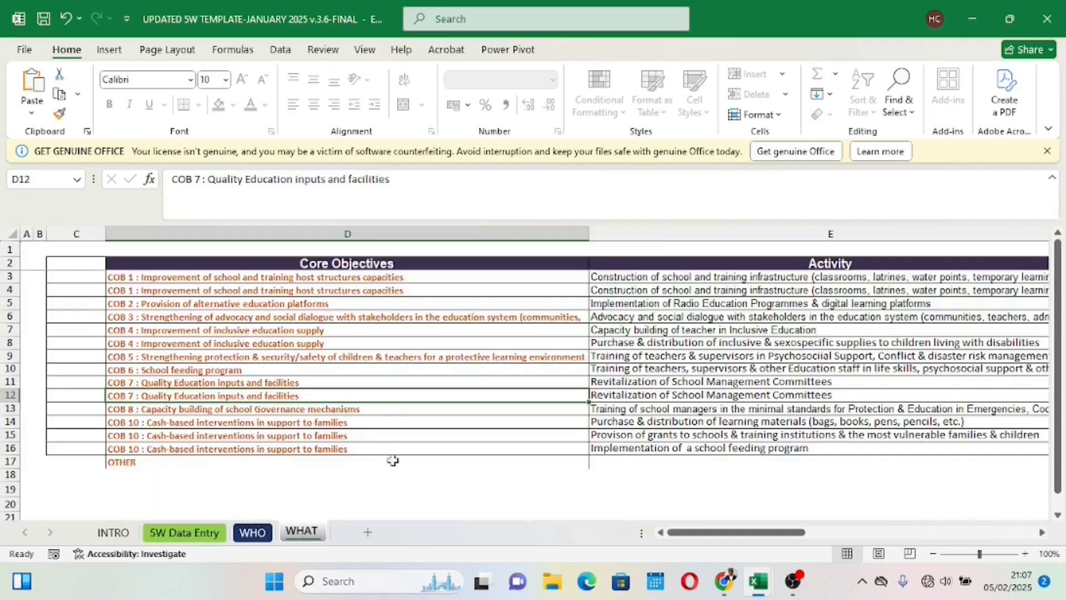
pyautogui.scroll(-2, 406, 438)
pyautogui.scroll(2, 408, 428)
pyautogui.moveTo(727, 534); pyautogui.dragTo(804, 532)
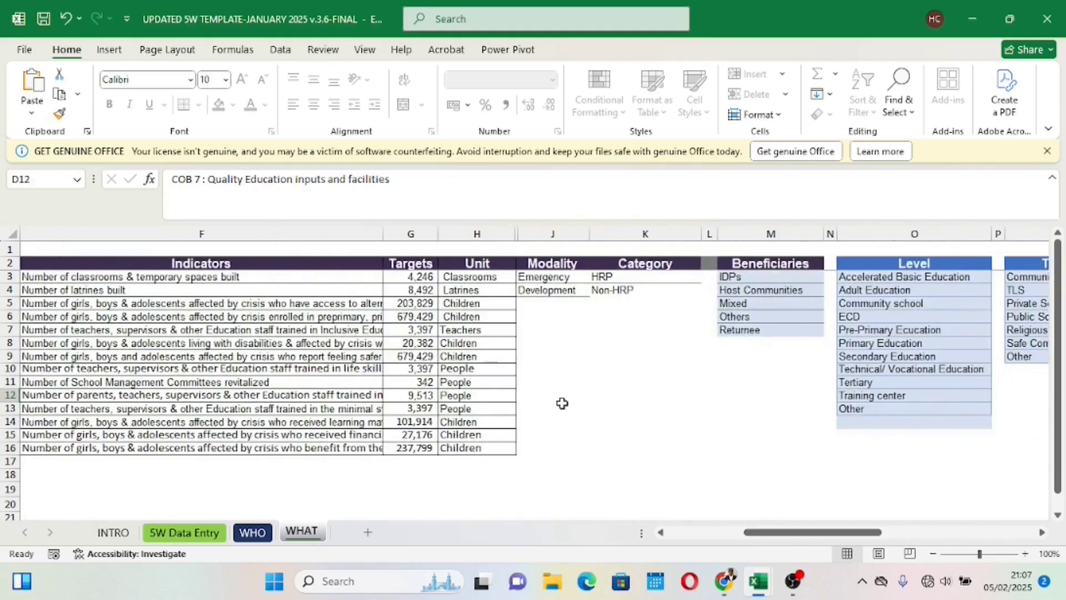
pyautogui.click(426, 276)
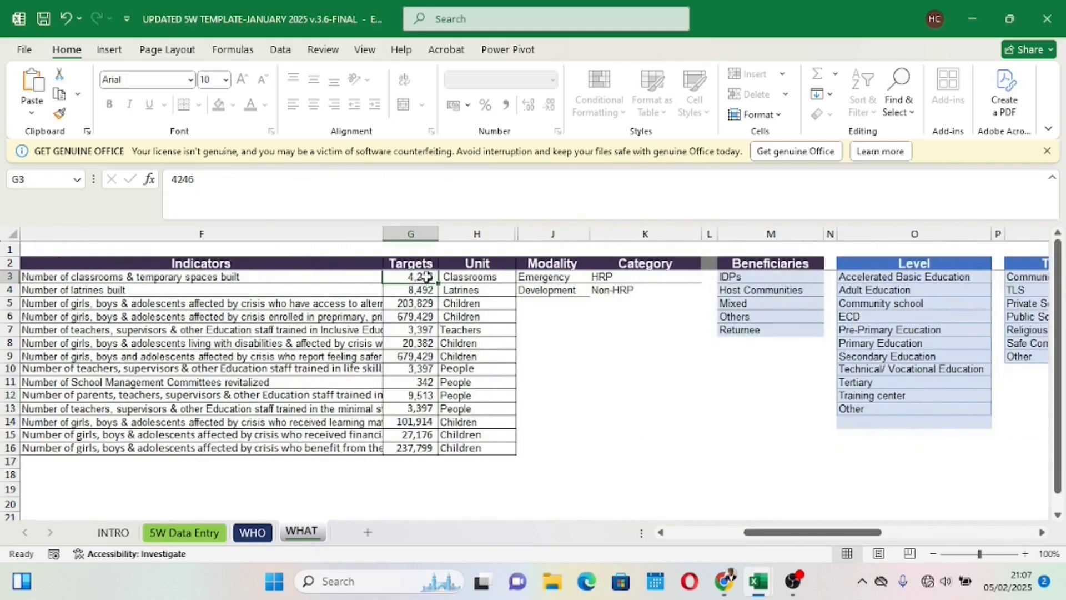
pyautogui.moveTo(422, 276); pyautogui.dragTo(424, 448)
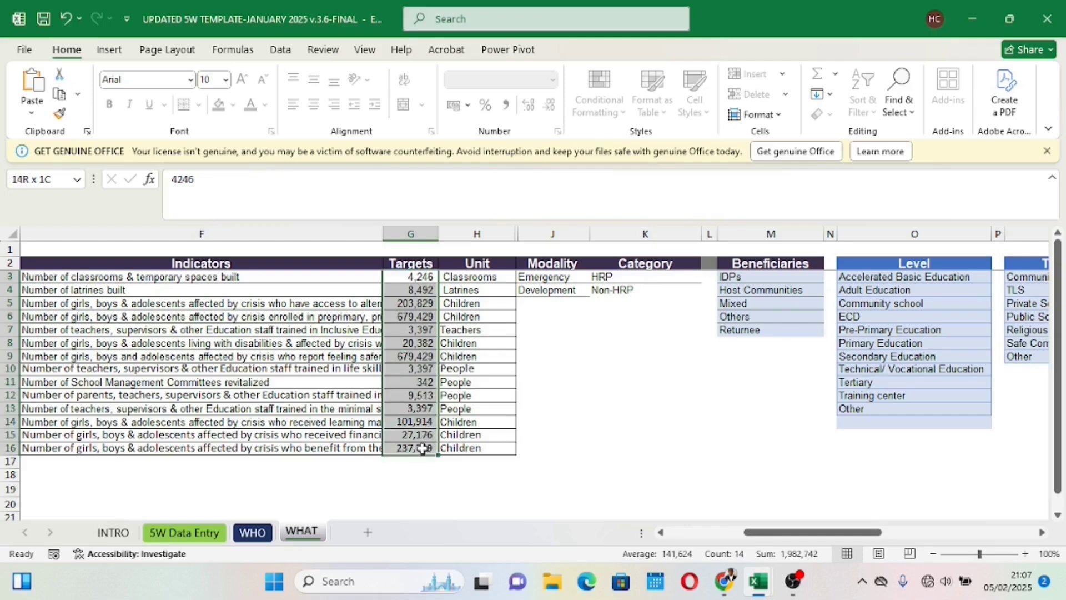
pyautogui.moveTo(470, 280); pyautogui.dragTo(481, 447)
pyautogui.moveTo(800, 532); pyautogui.dragTo(755, 532)
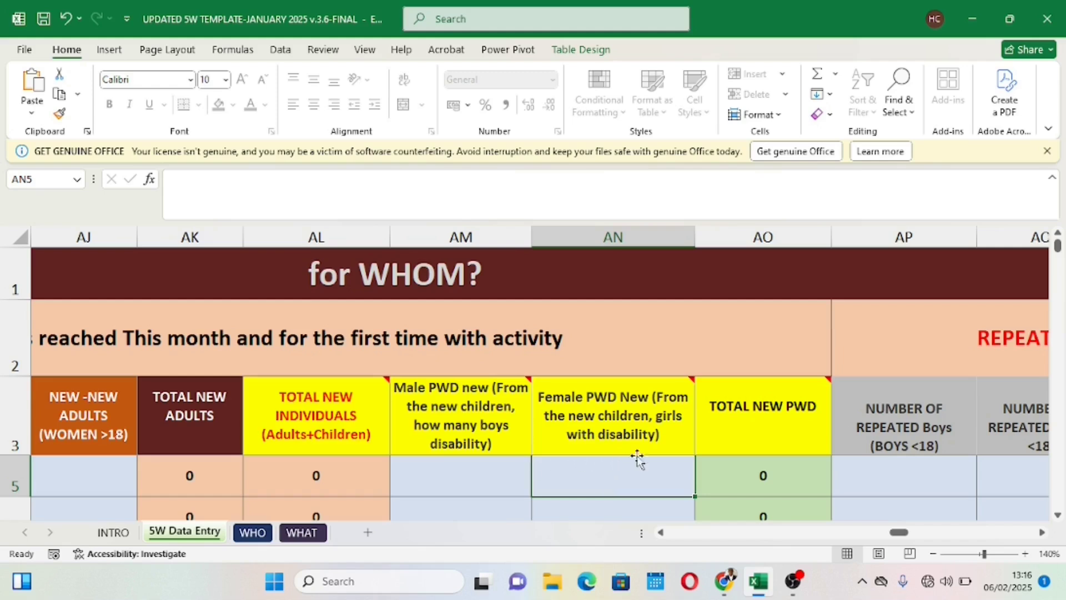
# Step: Try to enter the letter O as row 5's number of new IDP beneficiaries on the 5W Data Entry sheet
pyautogui.moveTo(593, 414)
pyautogui.moveTo(898, 534); pyautogui.dragTo(838, 533)
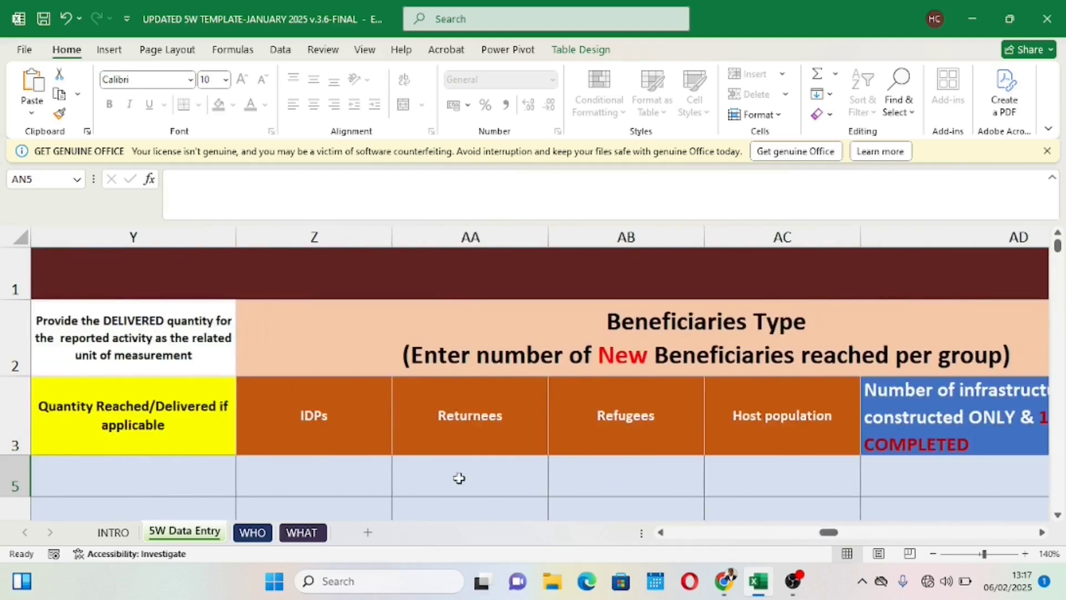
pyautogui.click(364, 471)
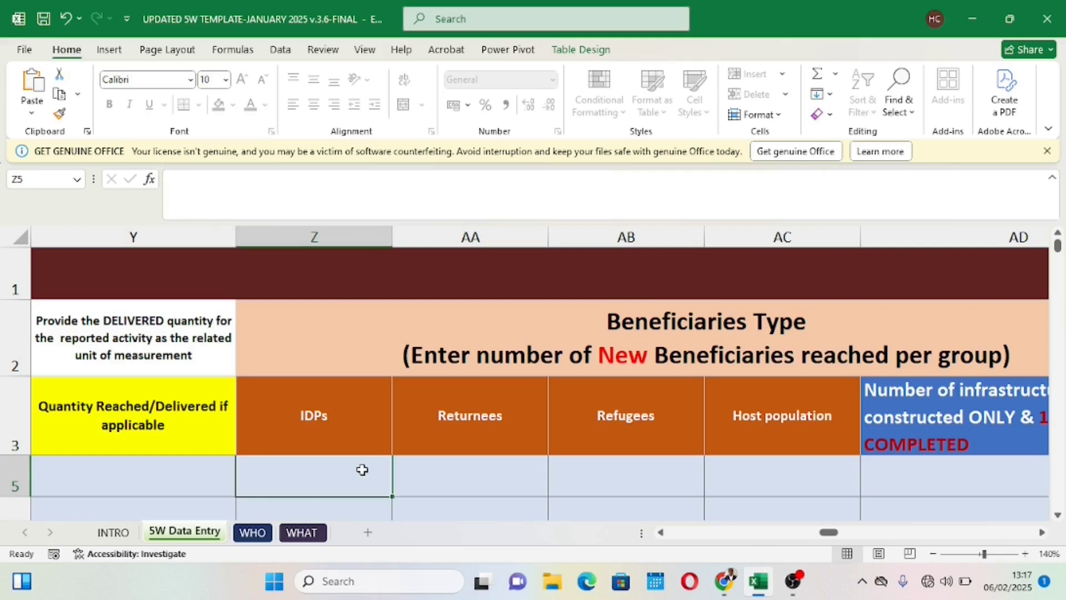
pyautogui.write('0')
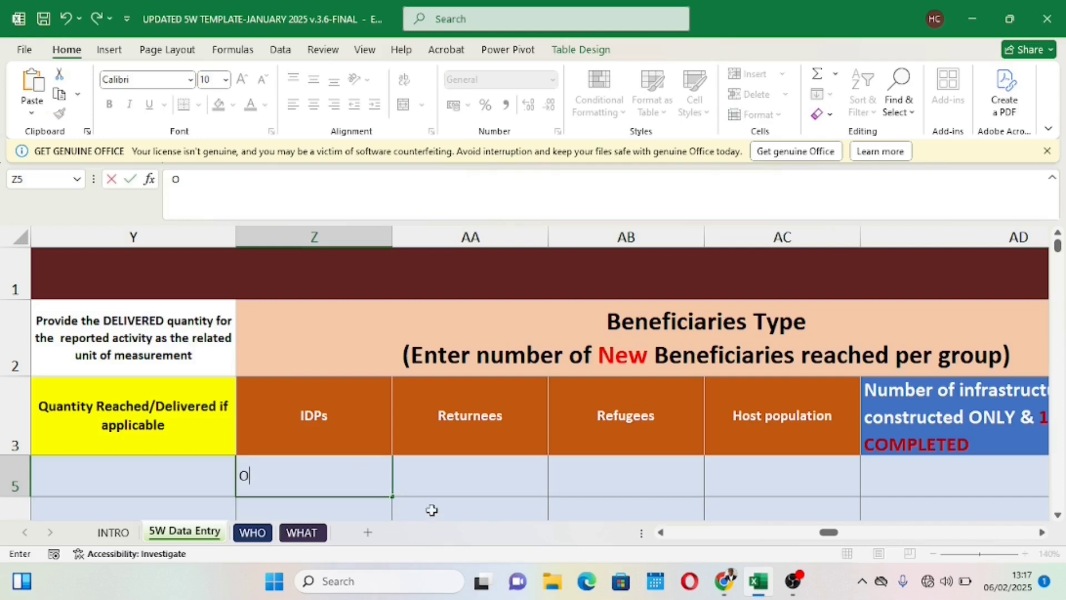
pyautogui.press('Return')
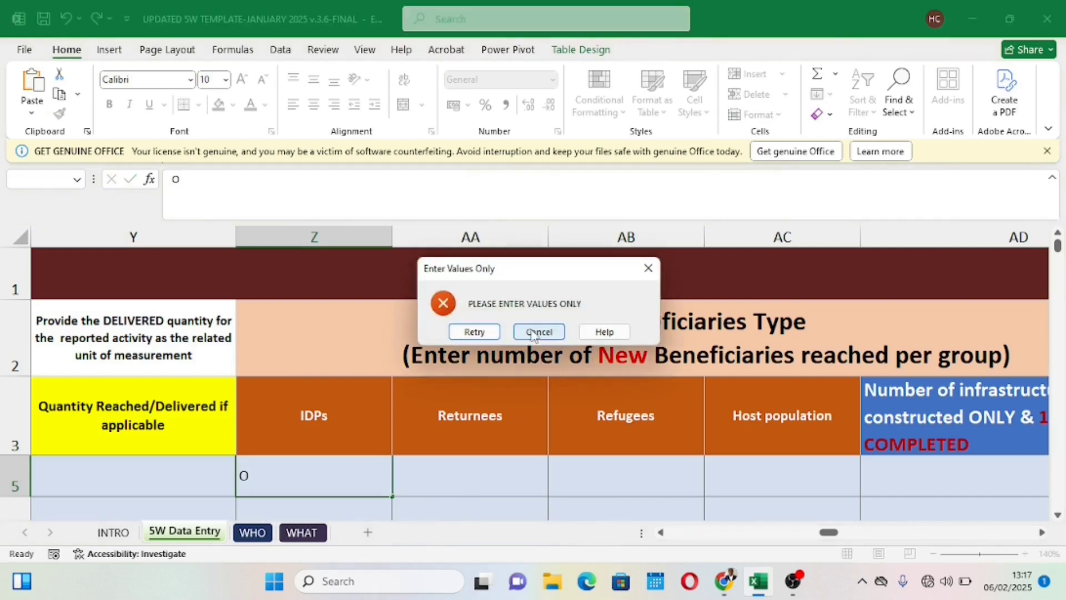
pyautogui.click(532, 332)
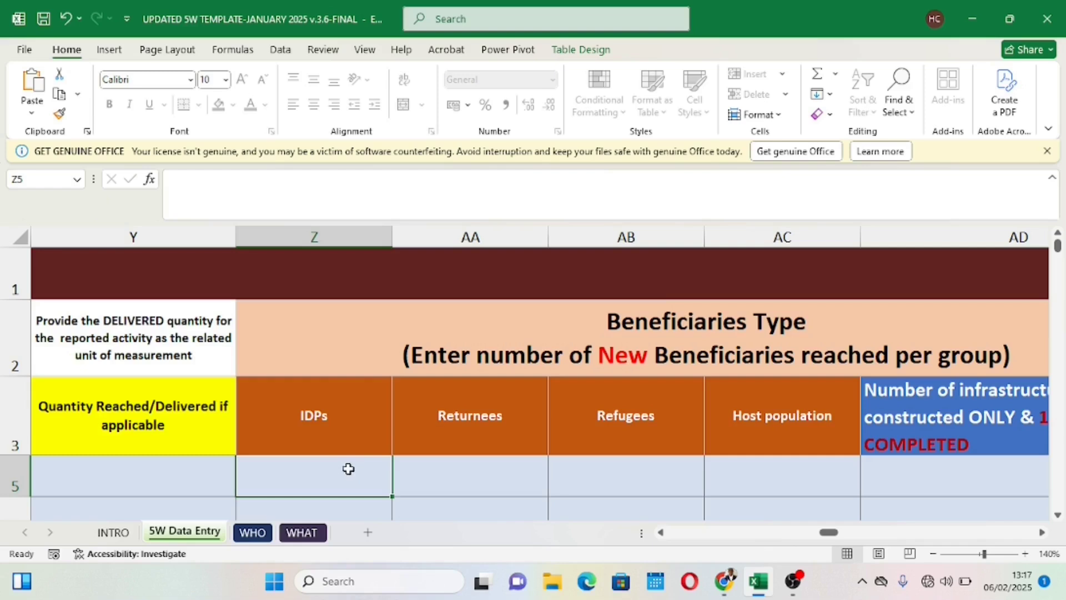
# Step: Enter the number 0 as row 5's count of new IDP beneficiaries
pyautogui.write('0')
pyautogui.click(437, 514)
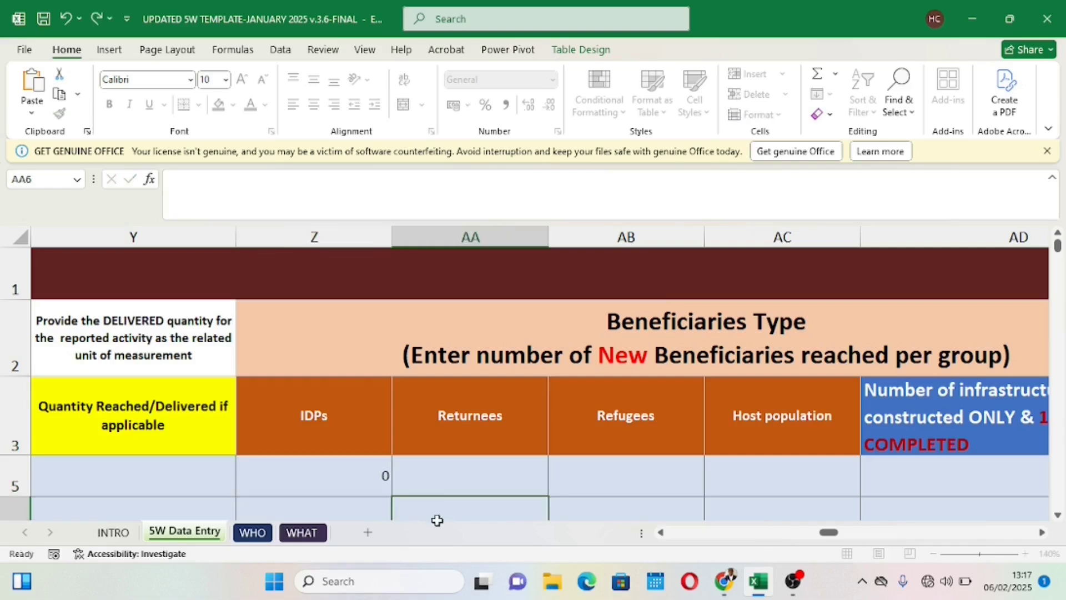